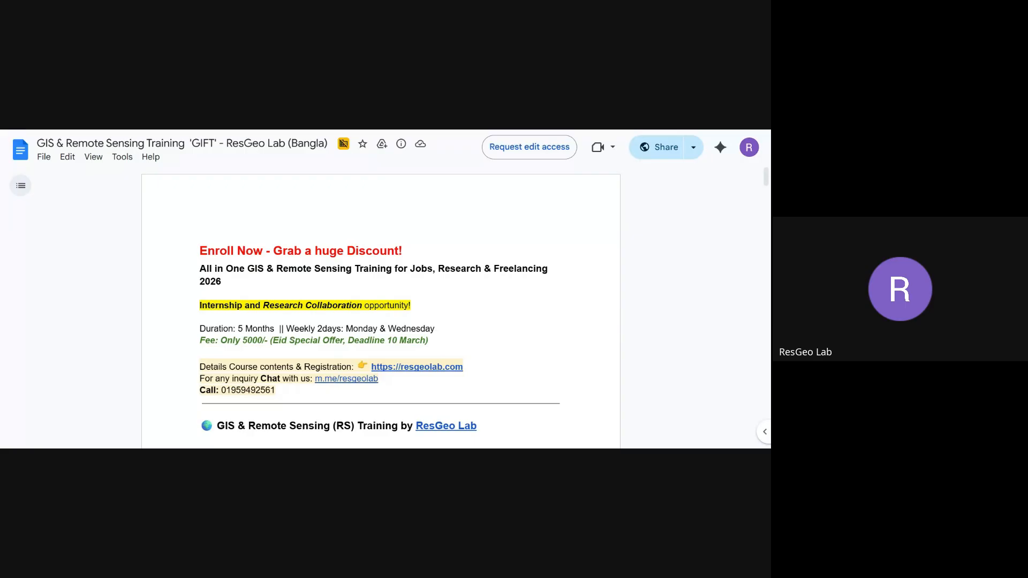
Scroll the training document from the Enroll Now header down to the ArcGIS Pro download section.
scroll(380, 311, "down", 3)
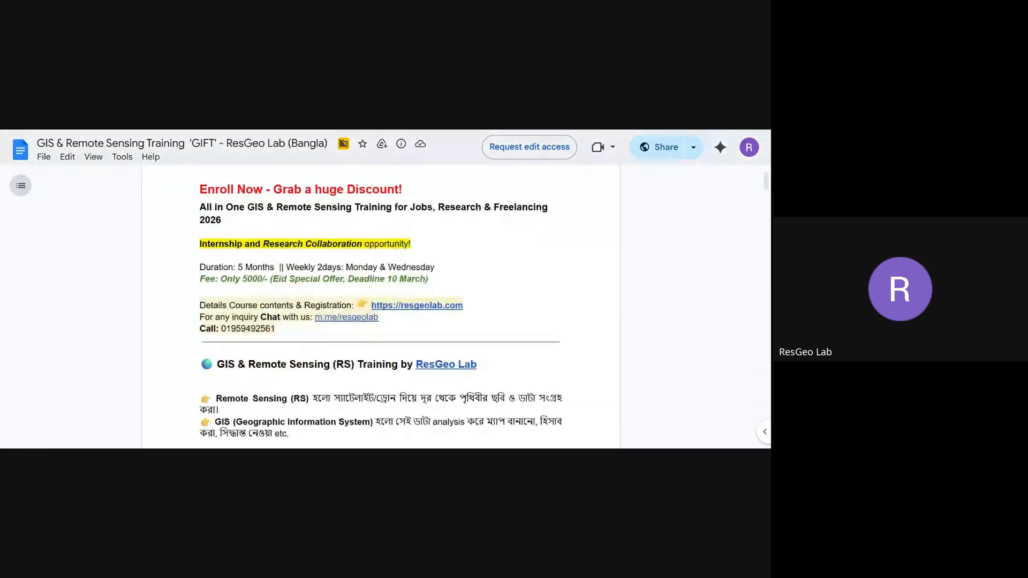
scroll(380, 311, "down", 1)
scroll(380, 311, "down", 3)
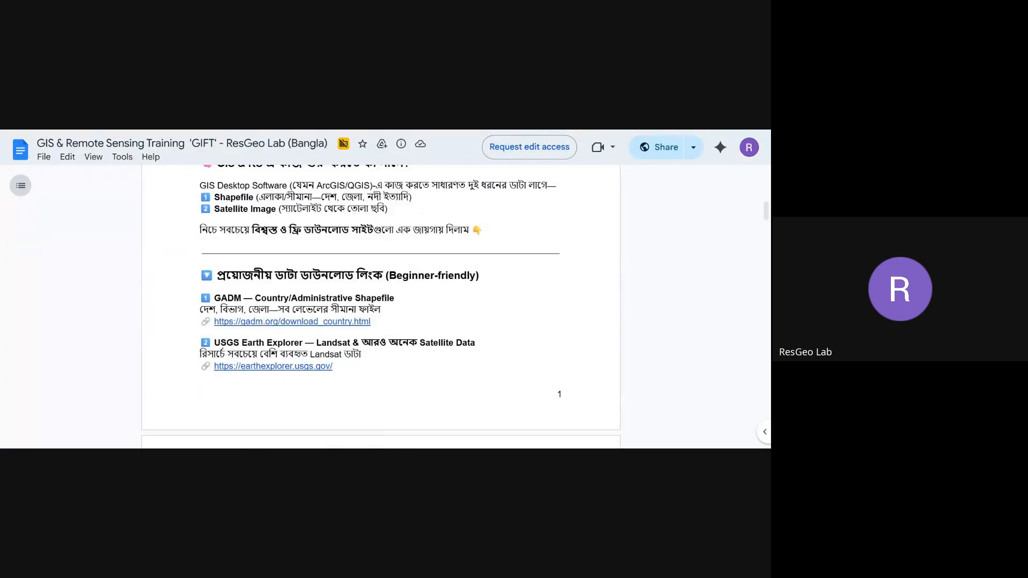
scroll(380, 311, "down", 1)
scroll(380, 311, "up", 1)
scroll(380, 311, "down", 1)
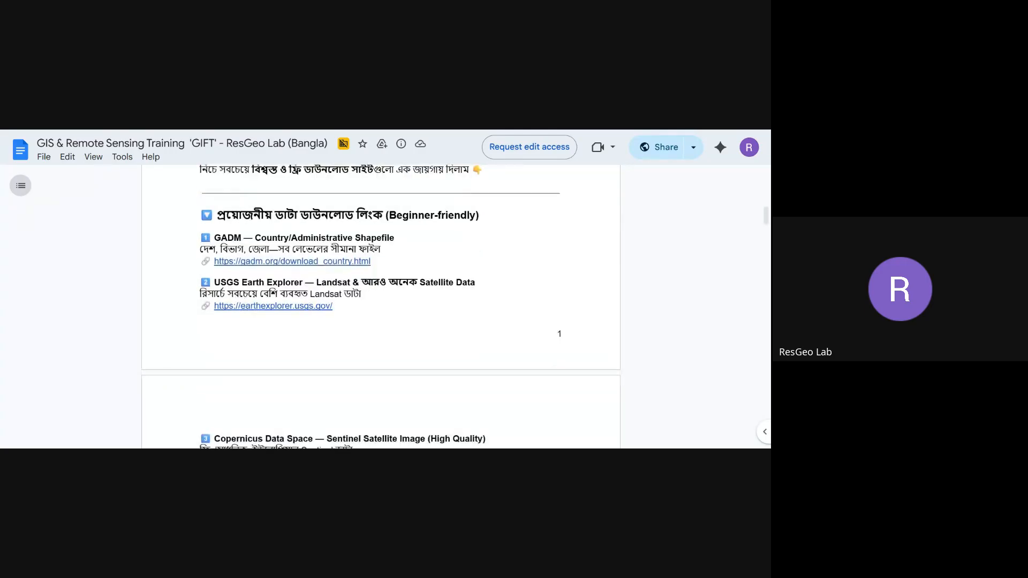
scroll(380, 311, "down", 4)
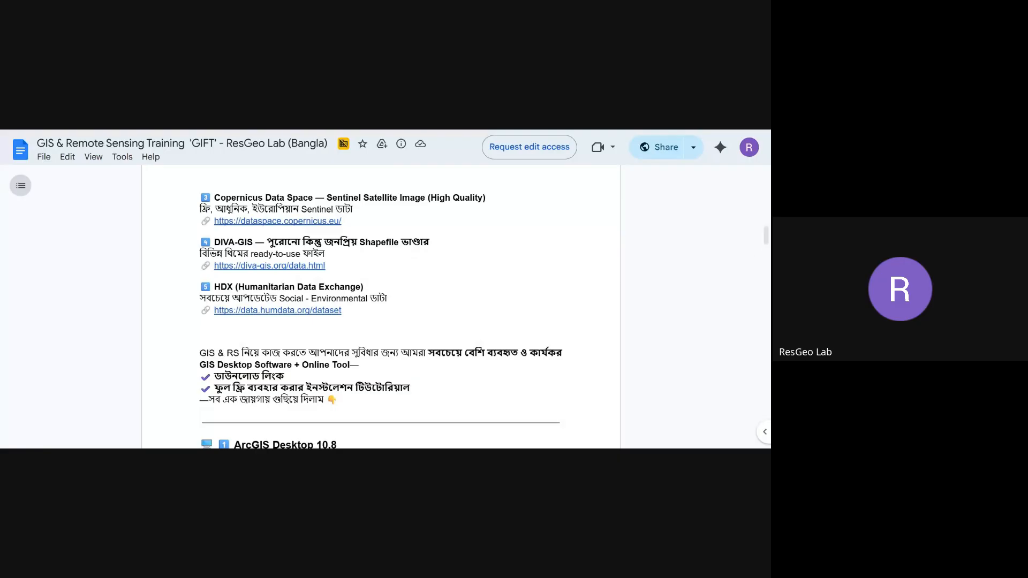
scroll(380, 310, "down", 1)
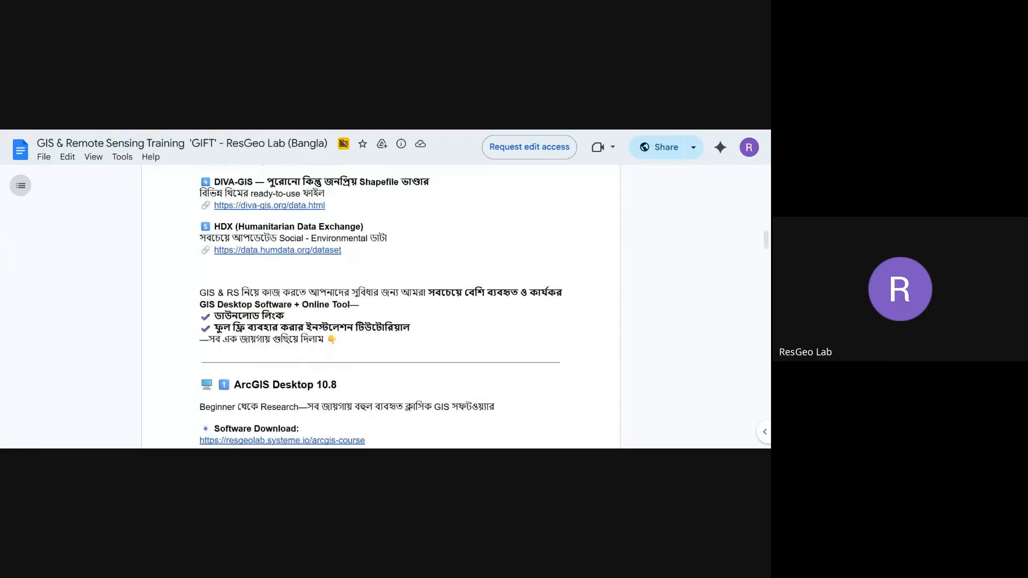
scroll(380, 307, "down", 2)
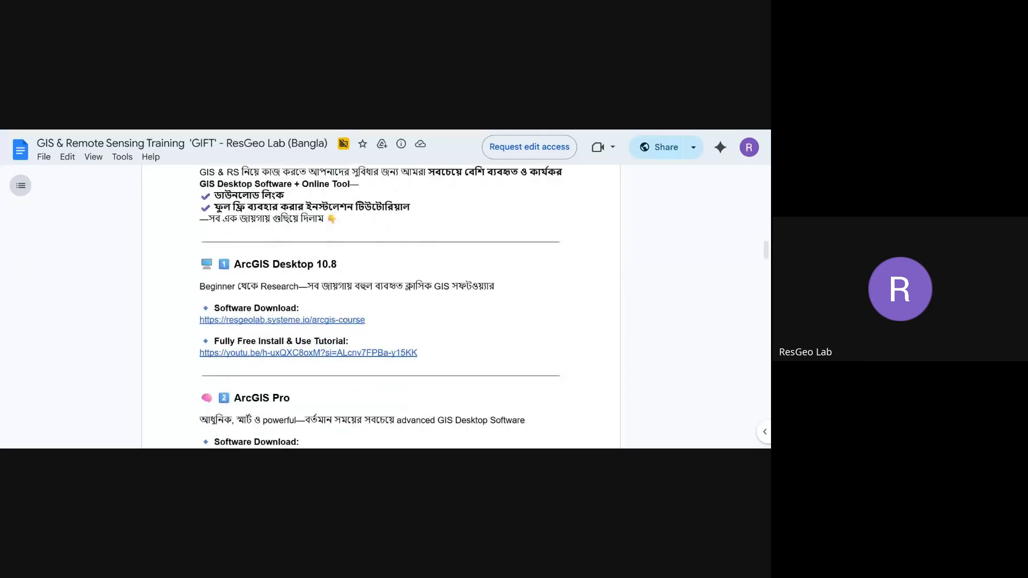
scroll(380, 307, "down", 1)
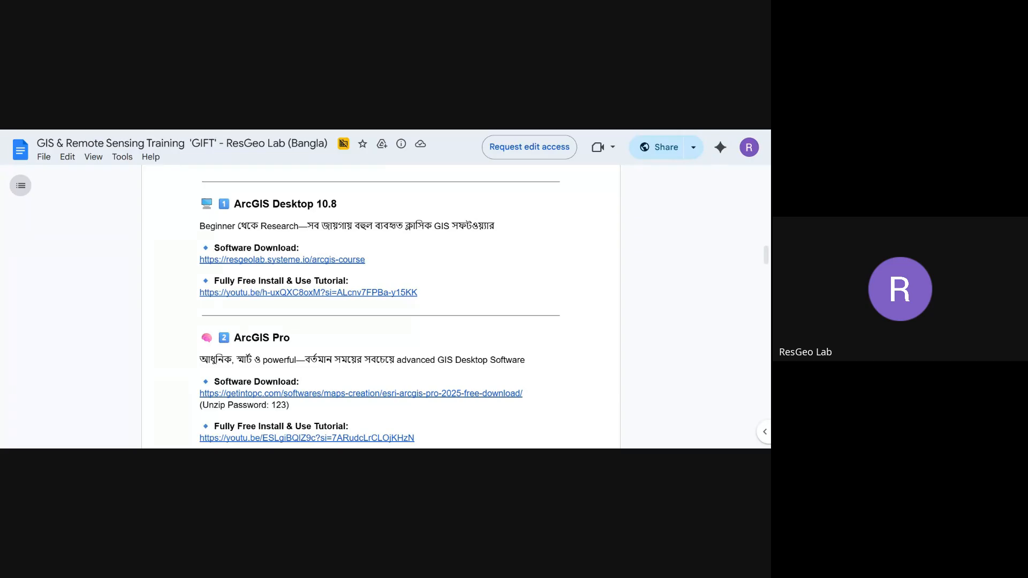
scroll(380, 307, "down", 1)
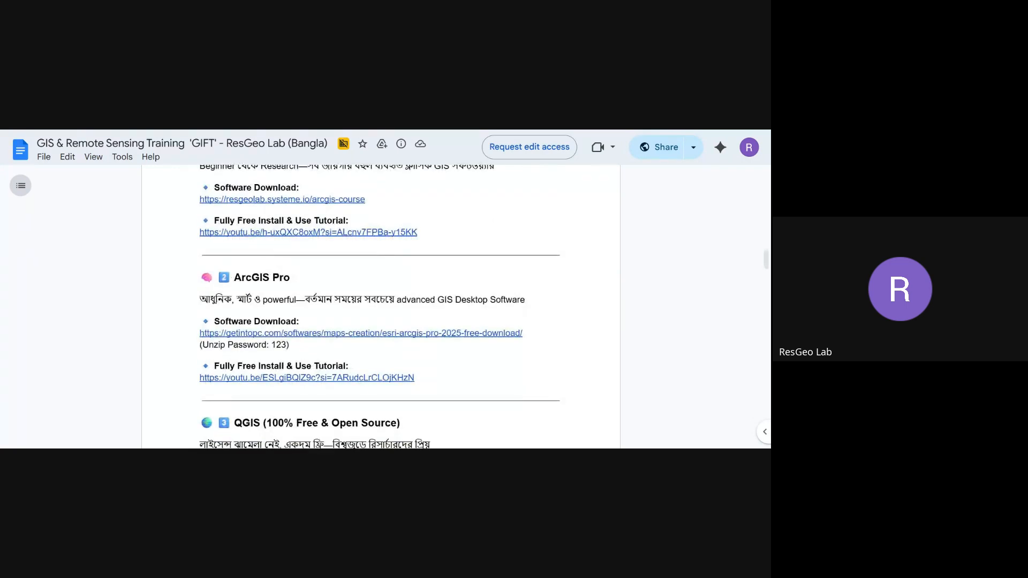
scroll(380, 306, "down", 2)
scroll(380, 306, "up", 1)
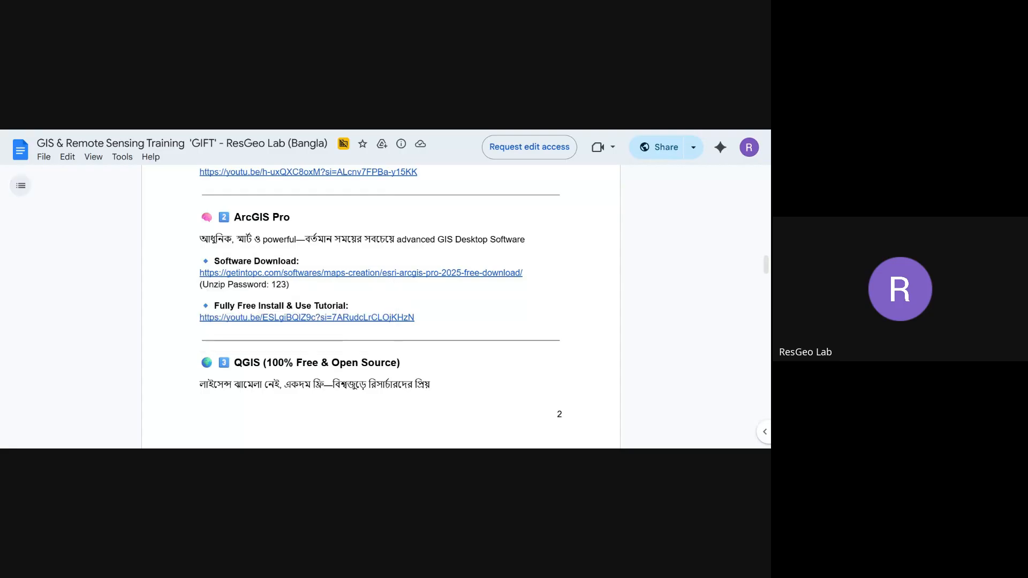
Highlight the ArcGIS Pro unzip password and move on toward the QGIS section.
double_click(278, 285)
scroll(380, 306, "down", 5)
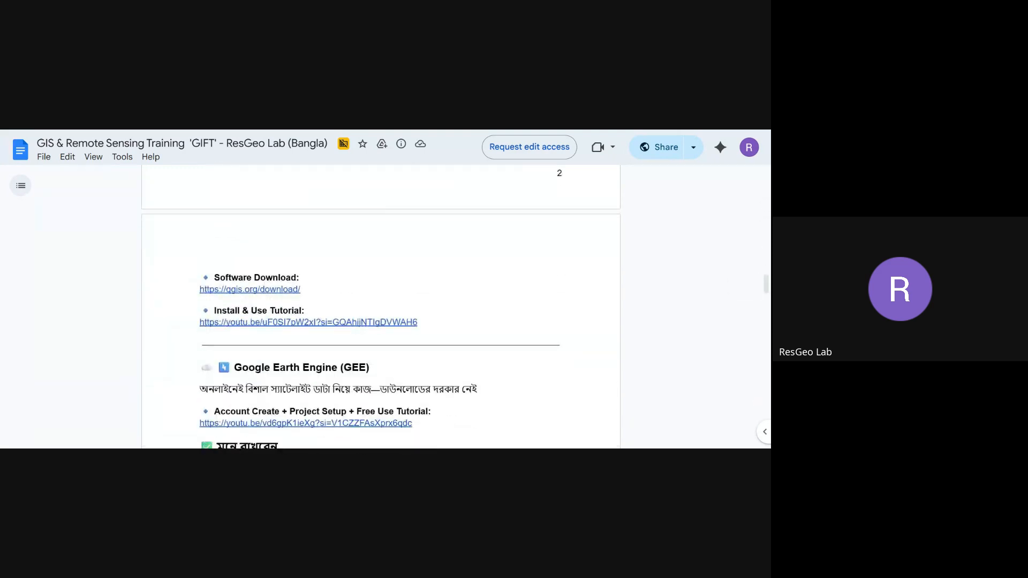
scroll(380, 306, "down", 3)
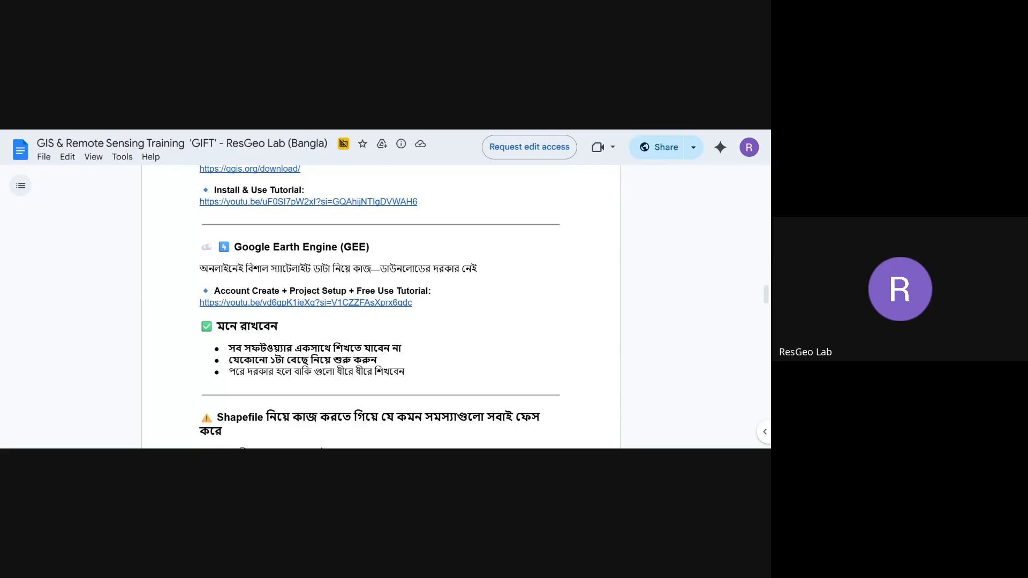
Scroll through the QGIS, Google Earth Engine and Shapefile sections, then back to Google Earth Engine.
scroll(381, 307, "down", 3)
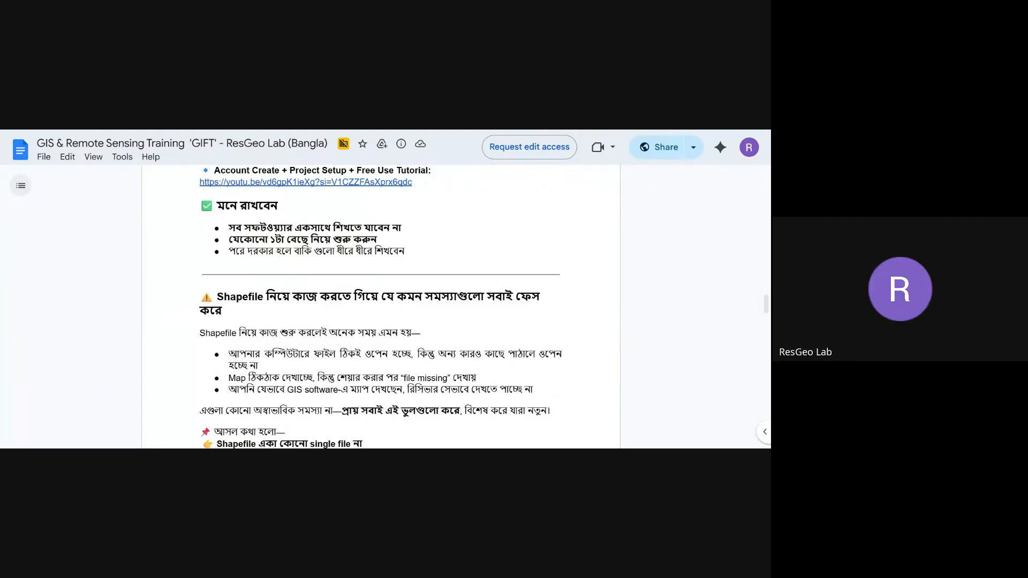
scroll(420, 239, "down", 14)
scroll(420, 240, "down", 12)
scroll(421, 239, "up", 18)
scroll(420, 239, "up", 3)
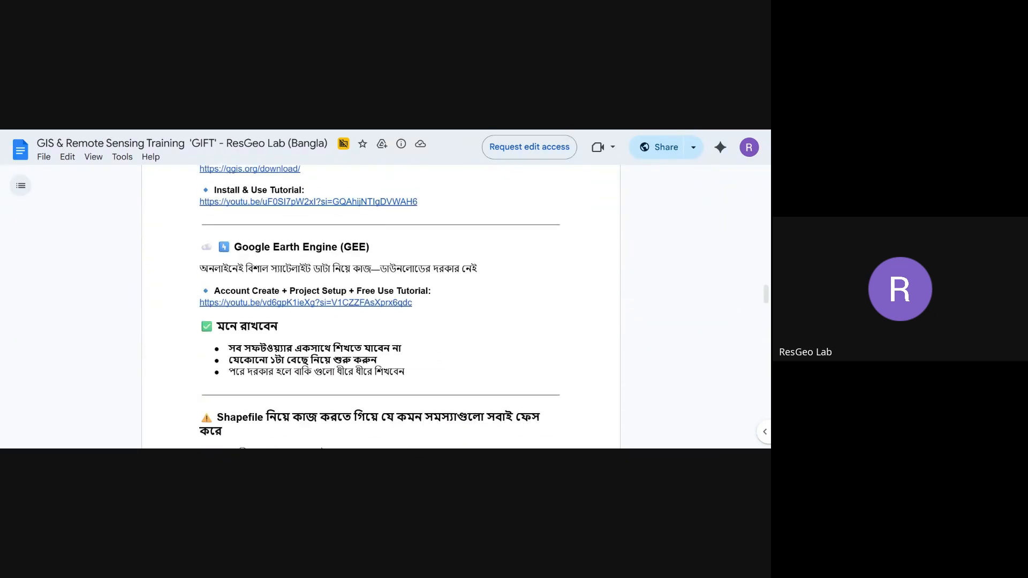
Scroll back up to the GADM entry and open its gadm.org/download_country.html link.
scroll(381, 306, "up", 10)
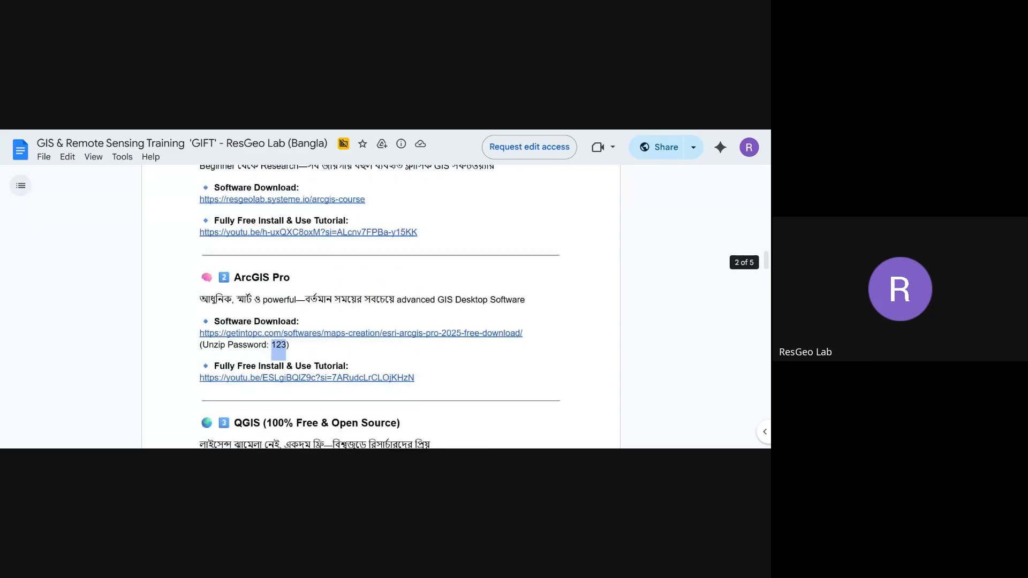
scroll(381, 306, "up", 1)
scroll(380, 306, "up", 5)
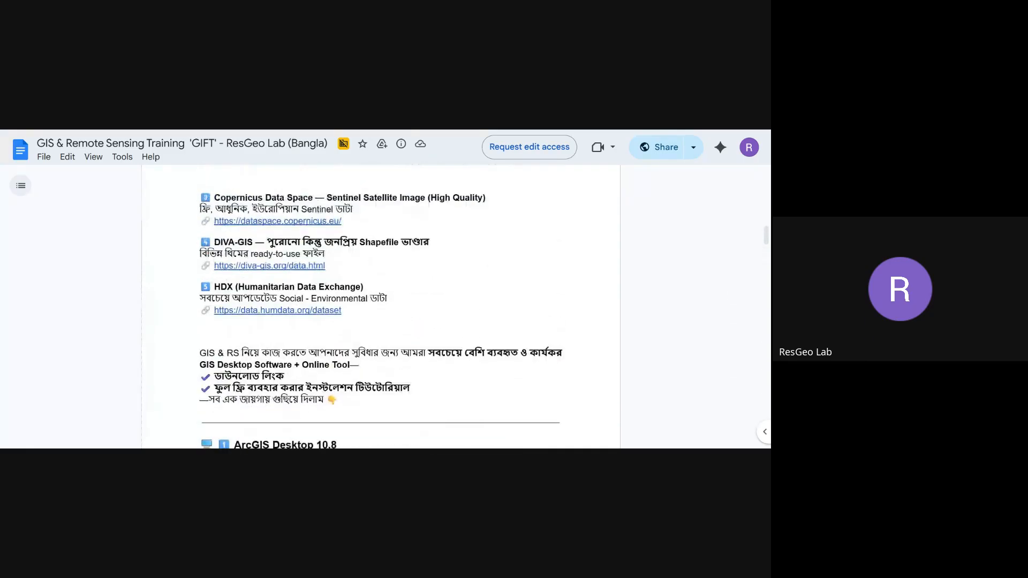
scroll(380, 305, "up", 3)
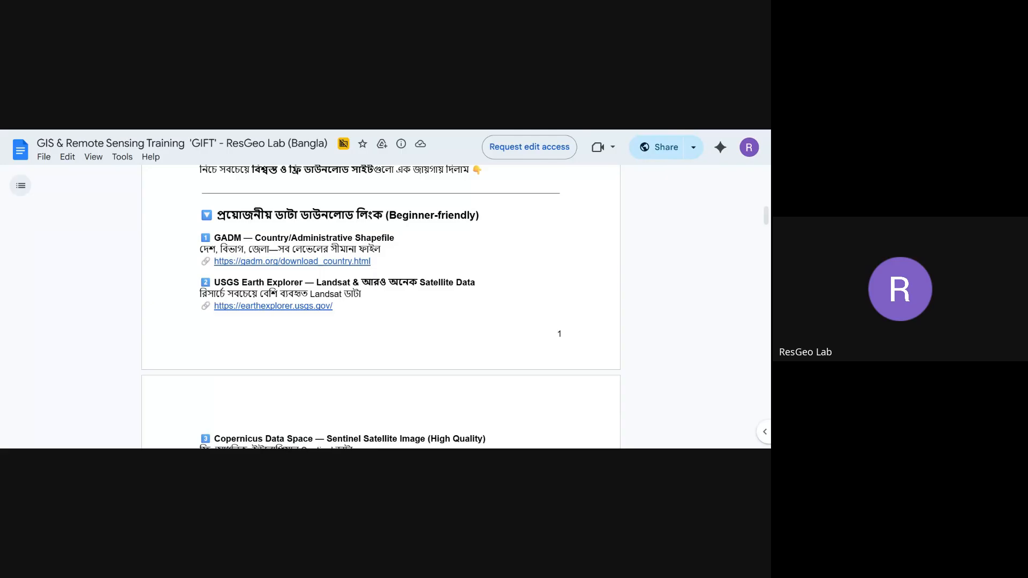
mouse_move(326, 262)
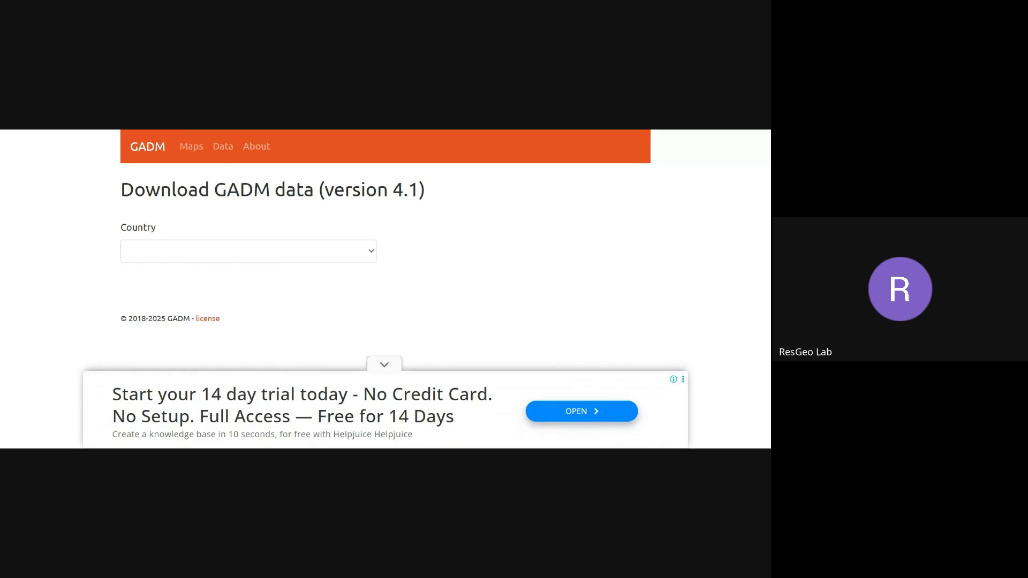
Dismiss the ad, select Bangladesh as the country, and follow its Shapefile download link.
left_click(393, 365)
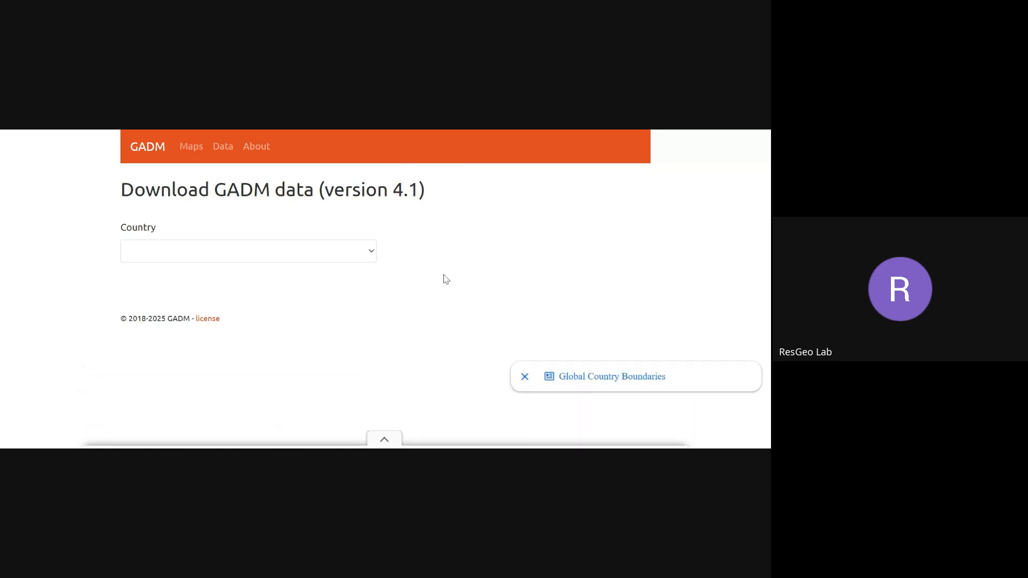
left_click(352, 259)
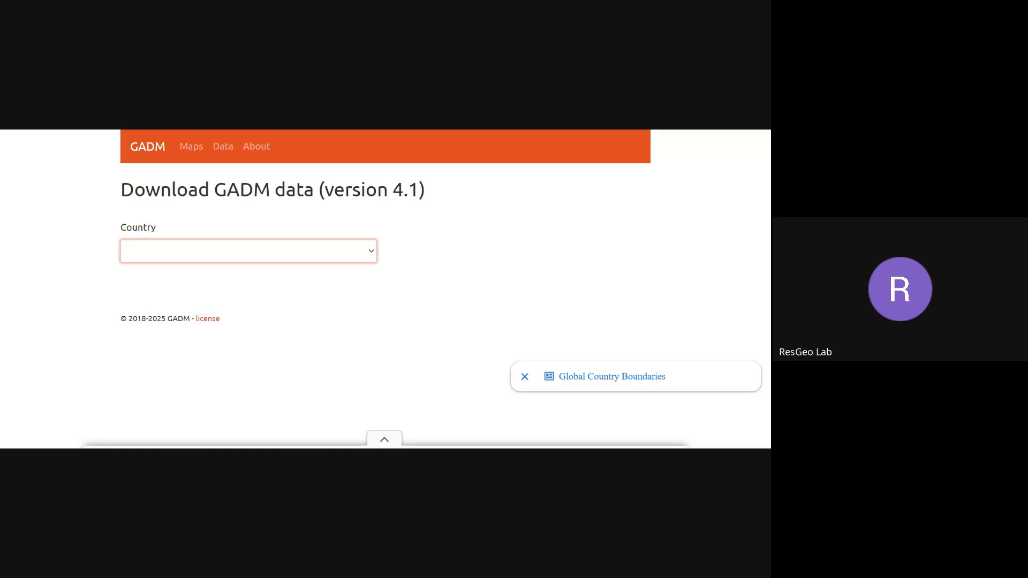
left_click(241, 343)
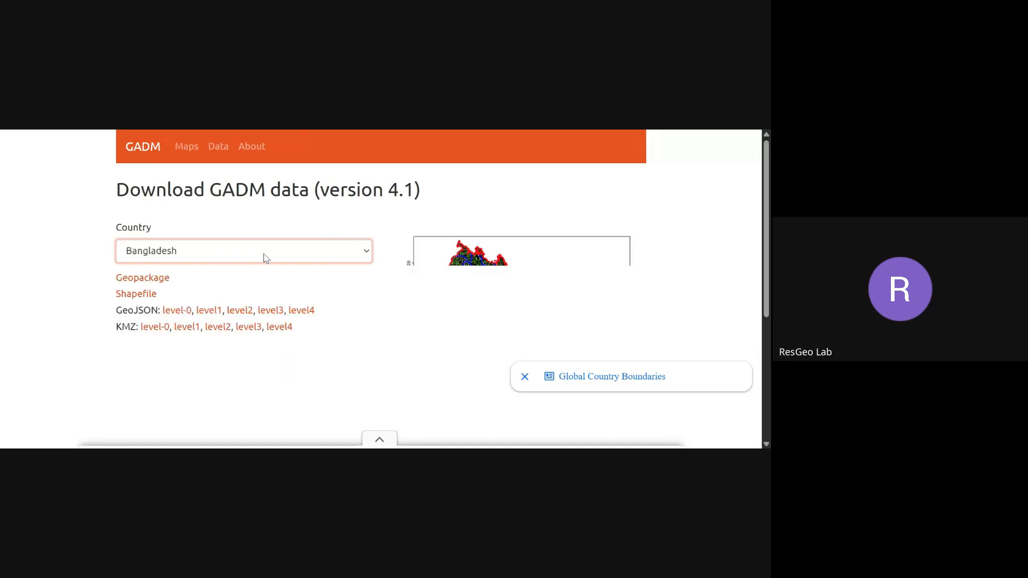
scroll(355, 264, "down", 1)
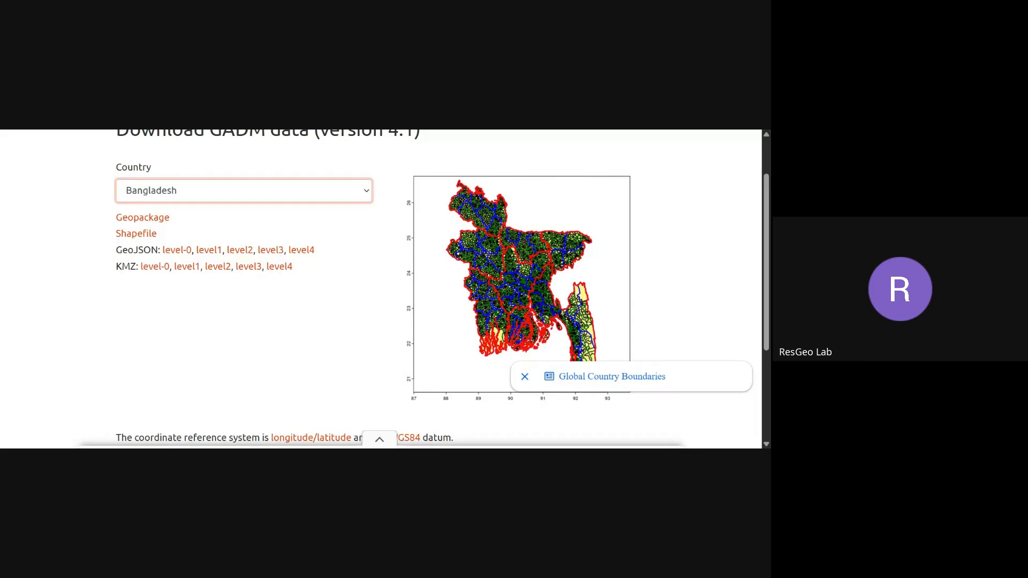
left_click(146, 239)
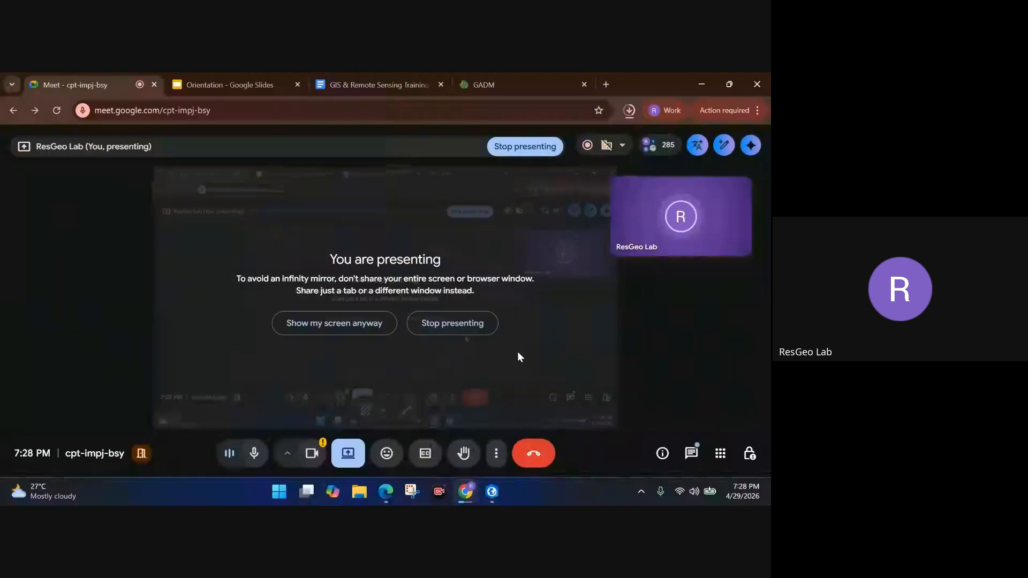
Choose 'Show my screen anyway' to keep presenting the whole screen.
left_click(346, 324)
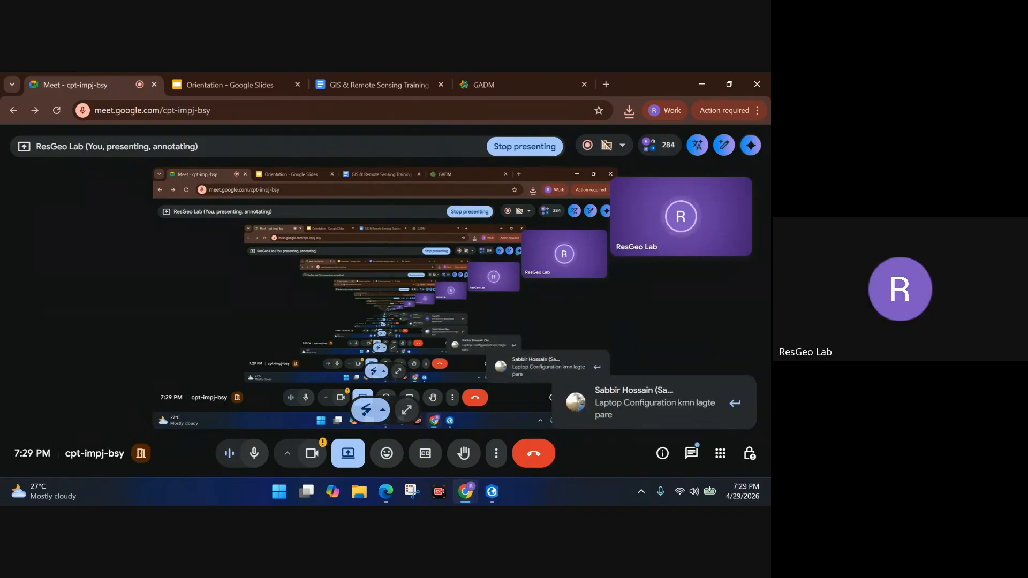
Use Mute all from the full People panel, then close the panel.
left_click(655, 148)
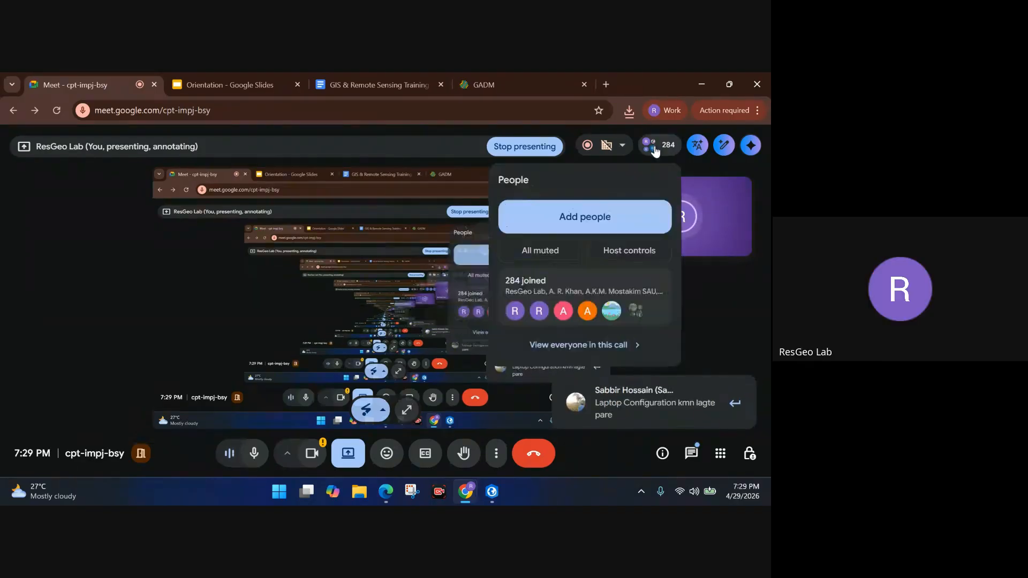
left_click(578, 344)
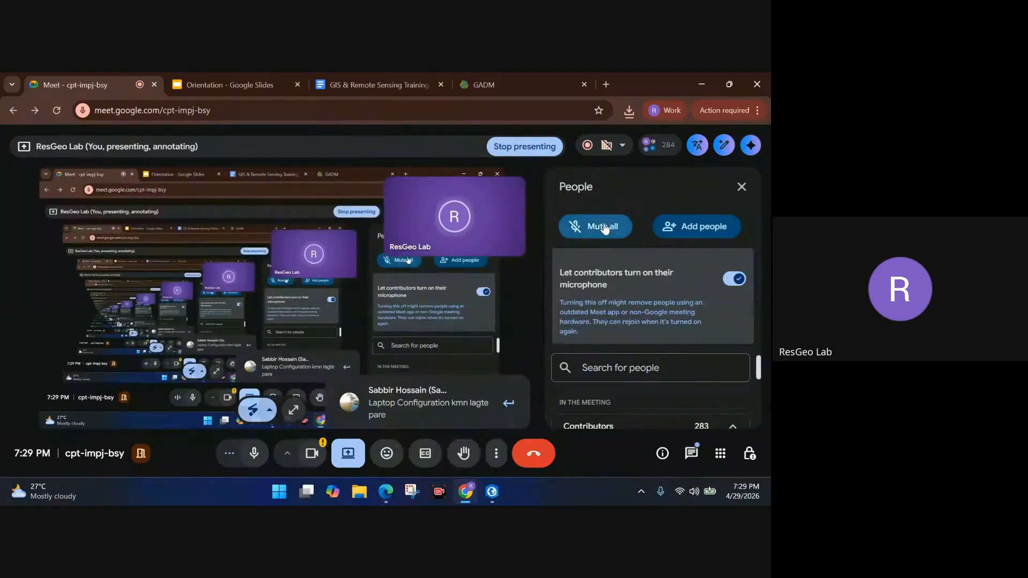
left_click(611, 226)
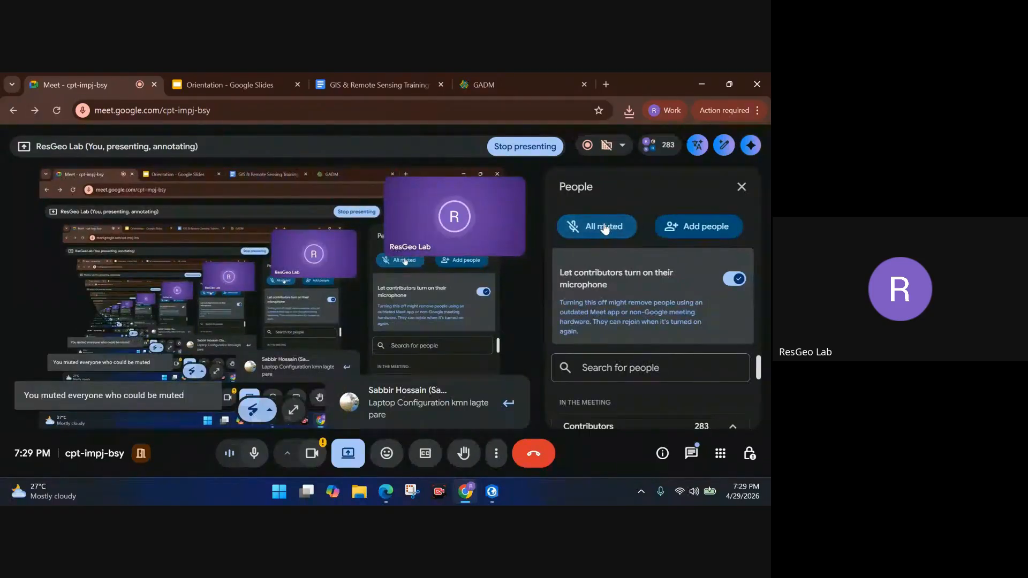
left_click(742, 187)
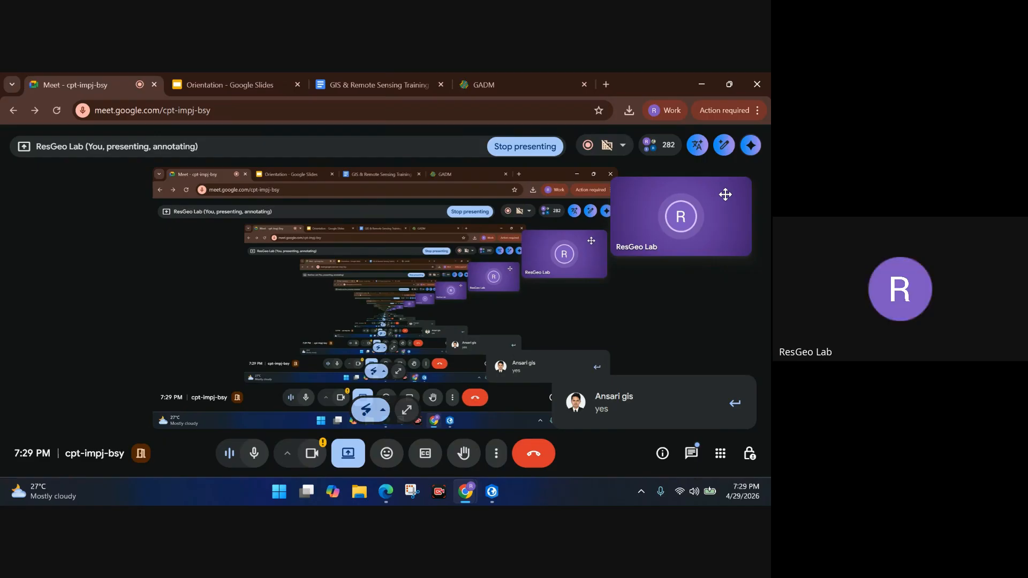
Check the Wi-Fi connection, then open the full People list of the call.
left_click(679, 491)
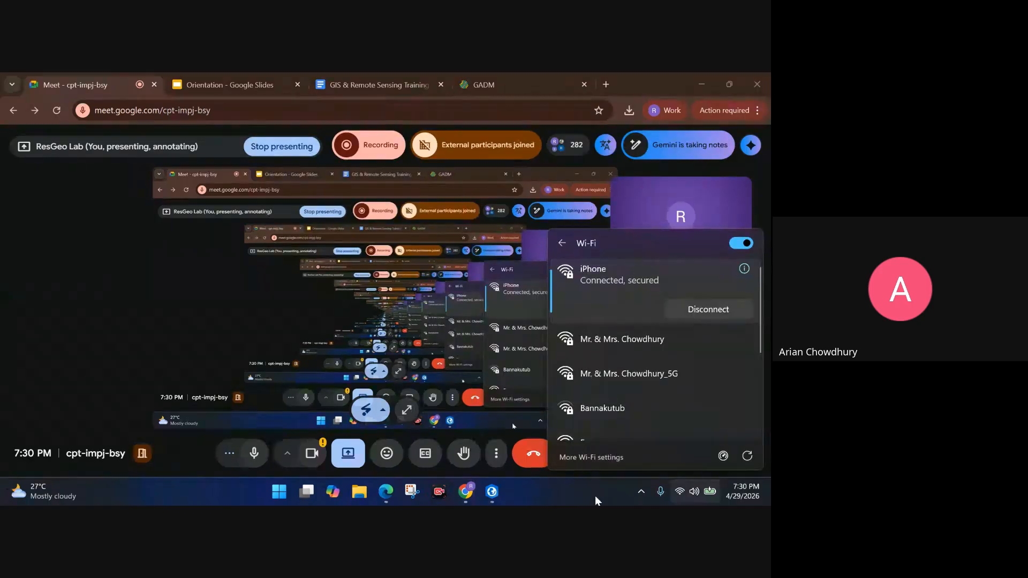
left_click(679, 492)
left_click(568, 158)
left_click(510, 342)
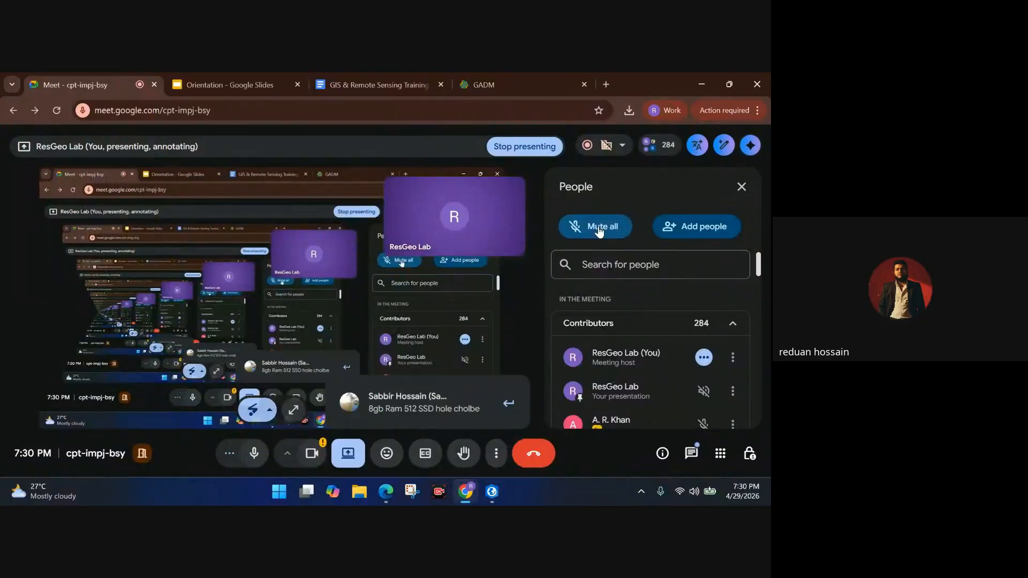
Apply Mute all in the People panel and close the panel.
left_click(599, 229)
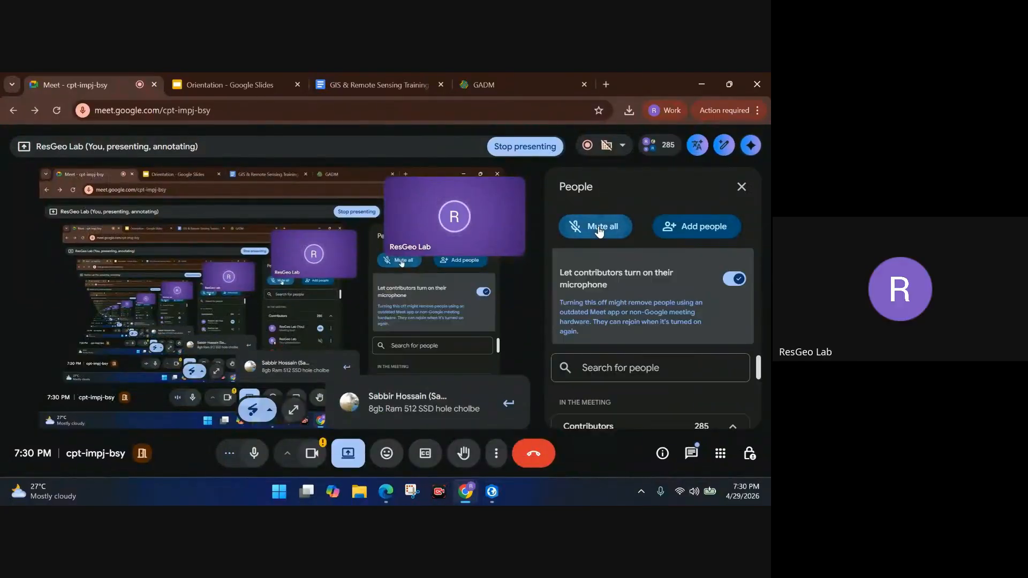
left_click(741, 187)
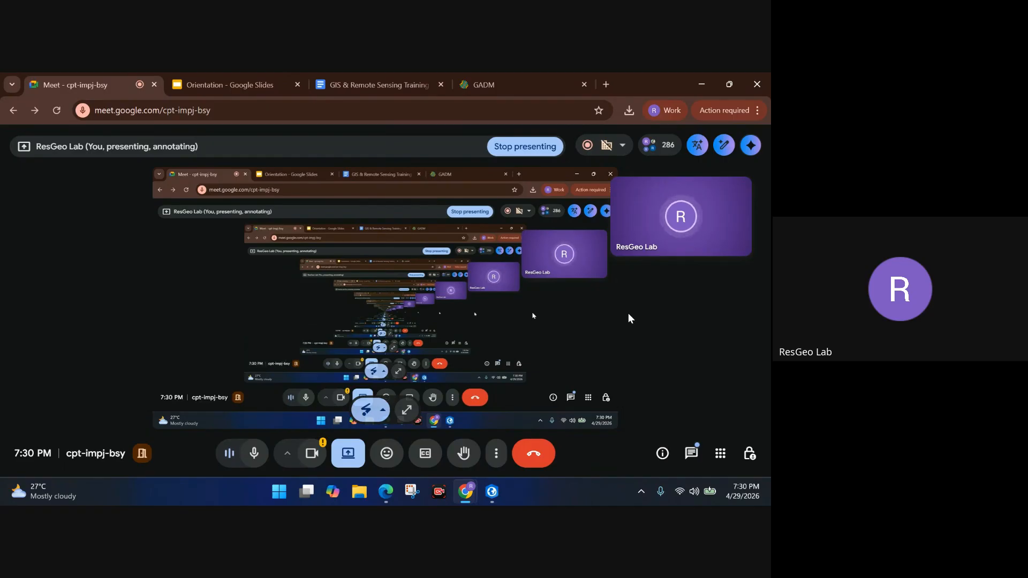
Switch to ArcGIS Pro and start a new project from the Map template.
left_click(486, 495)
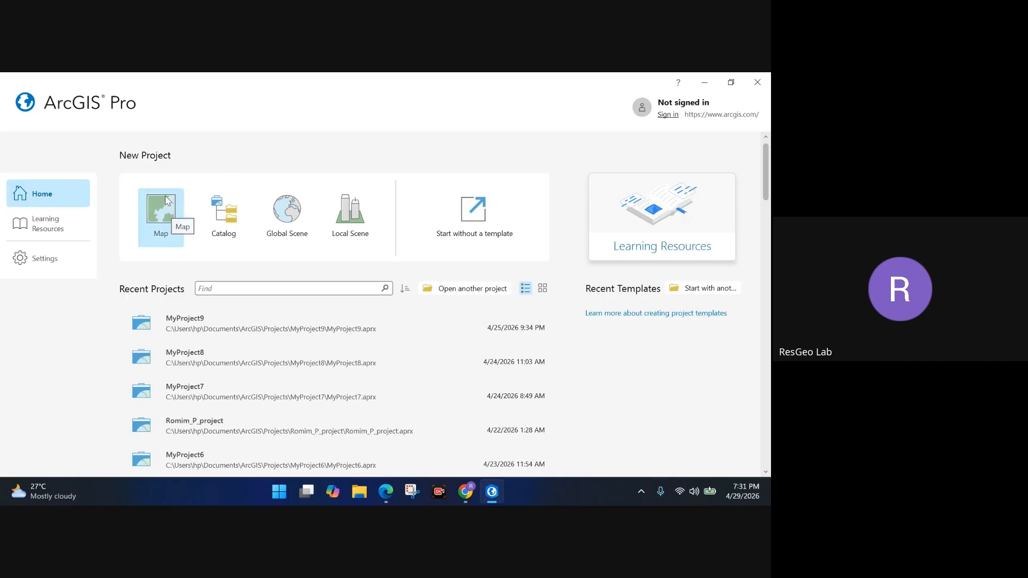
left_click(165, 224)
Replace the default name MyProject10 with ArcGISPro_c1 and create the project.
left_click(331, 235)
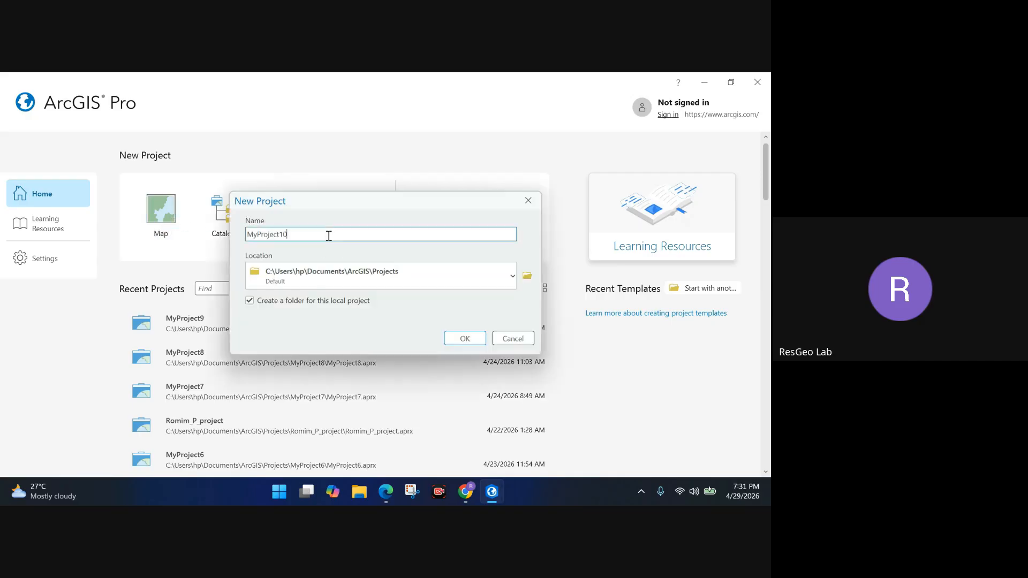
left_click_drag(328, 234, 249, 241)
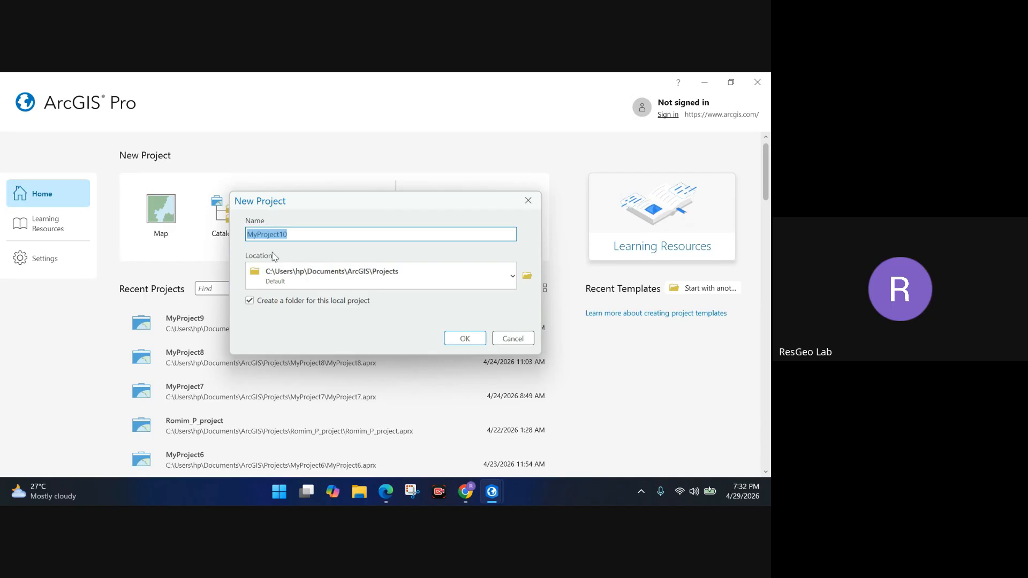
type("ArcGISPro_c1")
left_click(480, 343)
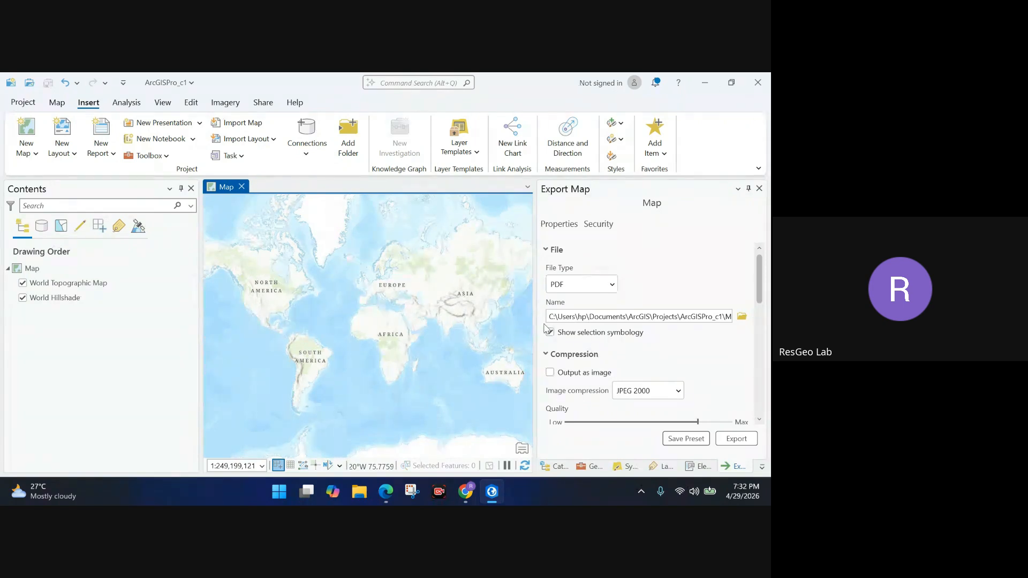
Close the Export Map, Symbology, Label Class, Catalog and Geoprocessing panes.
left_click(759, 188)
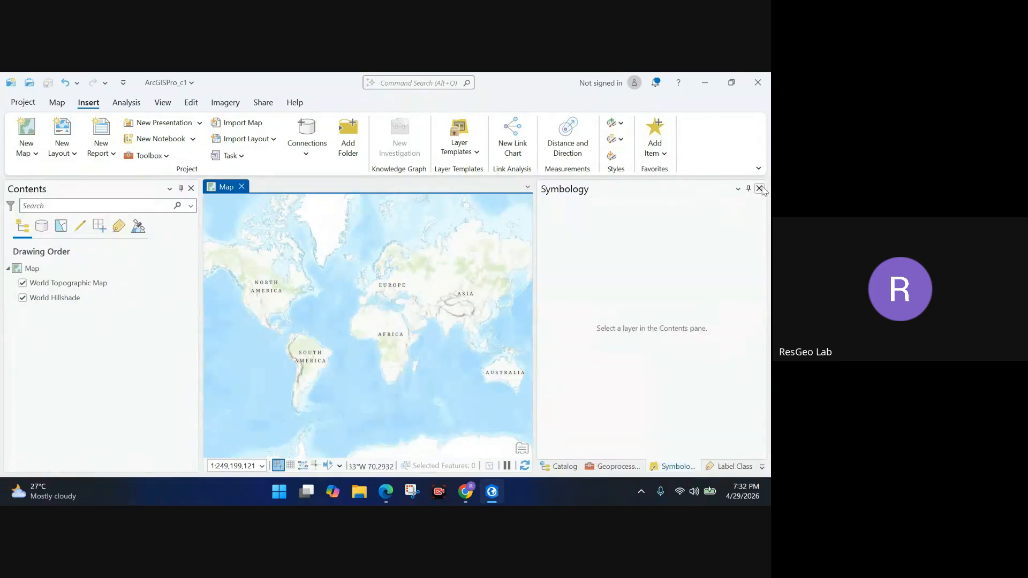
left_click(759, 188)
left_click(760, 188)
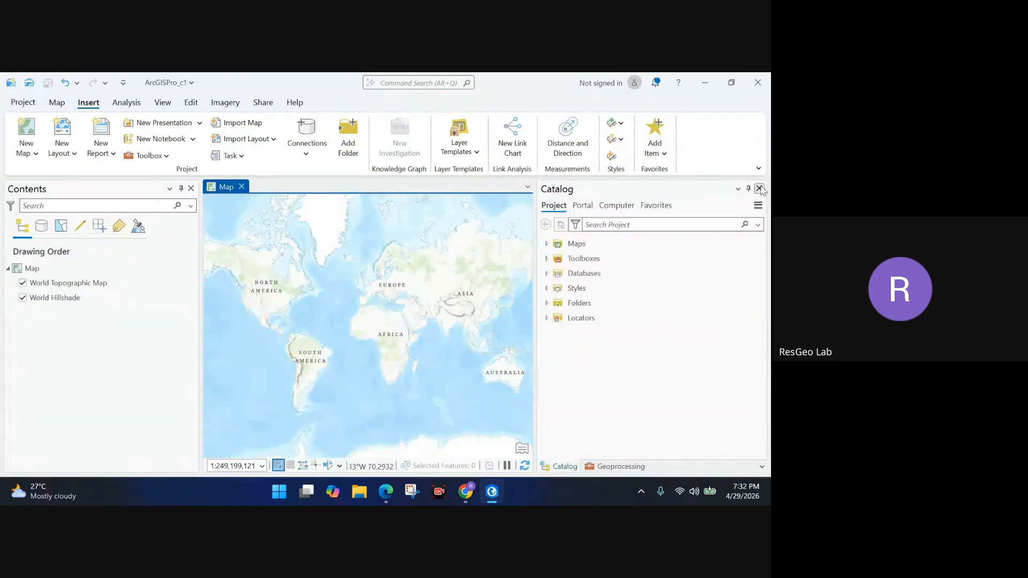
left_click(759, 189)
left_click(759, 188)
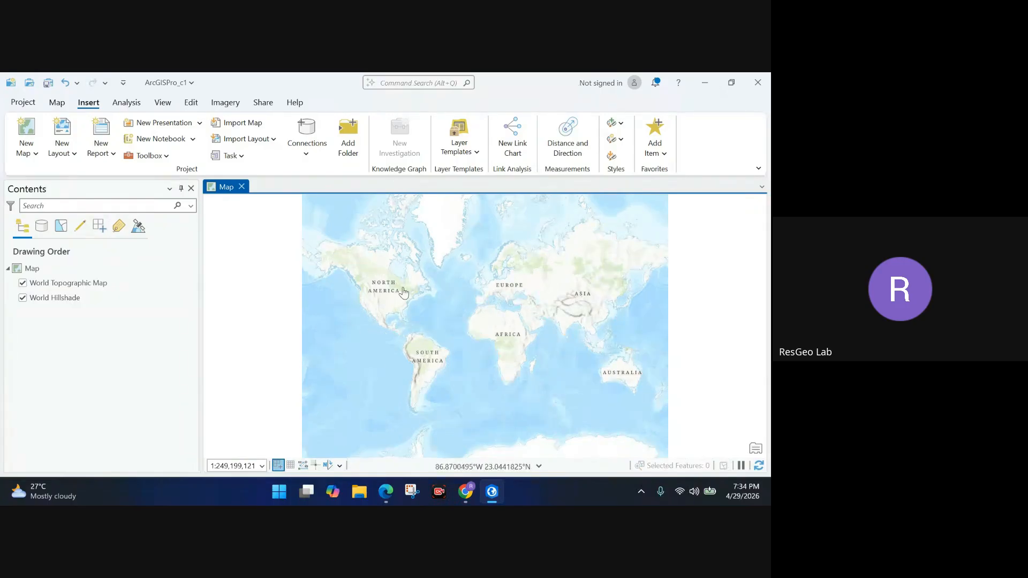
Switch the World Topographic Map and World Hillshade layers off, back on, then off again.
left_click(22, 284)
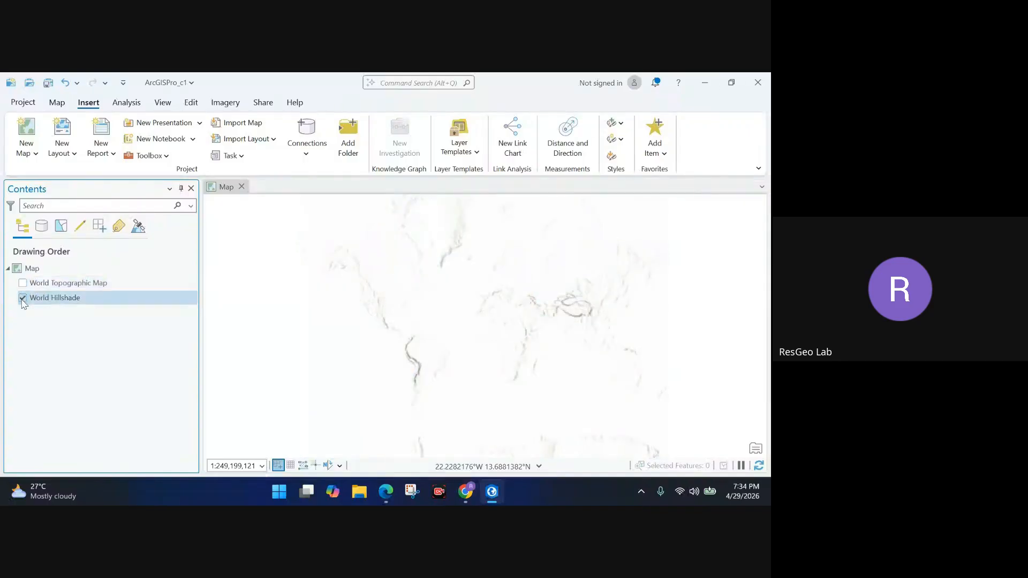
left_click(23, 298)
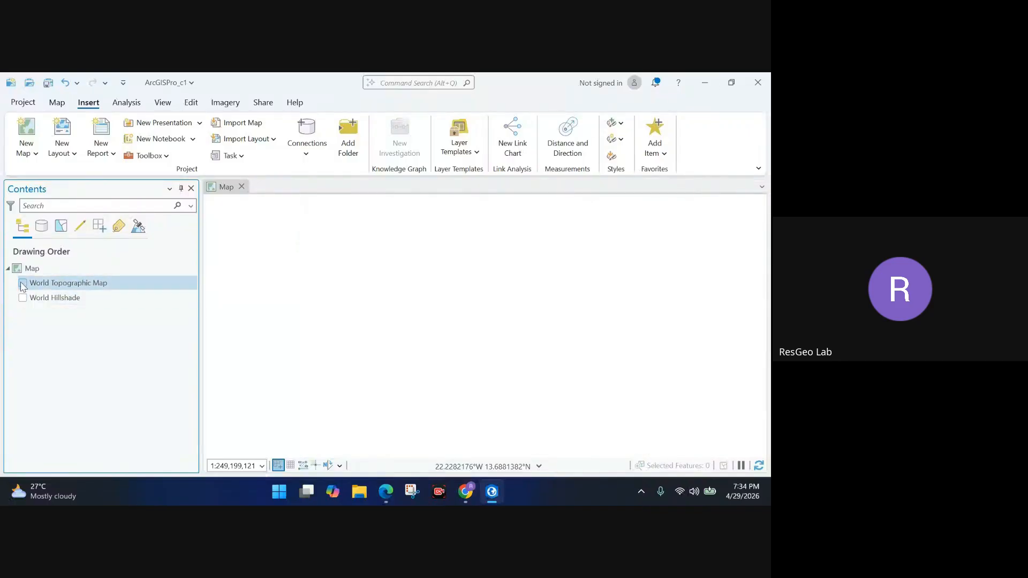
left_click(23, 299)
left_click(23, 283)
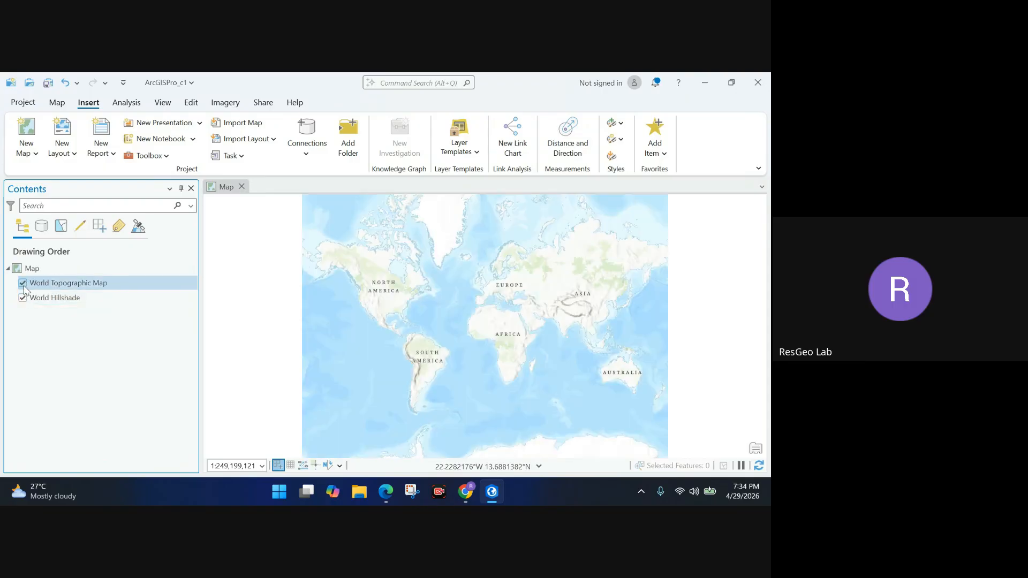
left_click(23, 284)
left_click(23, 298)
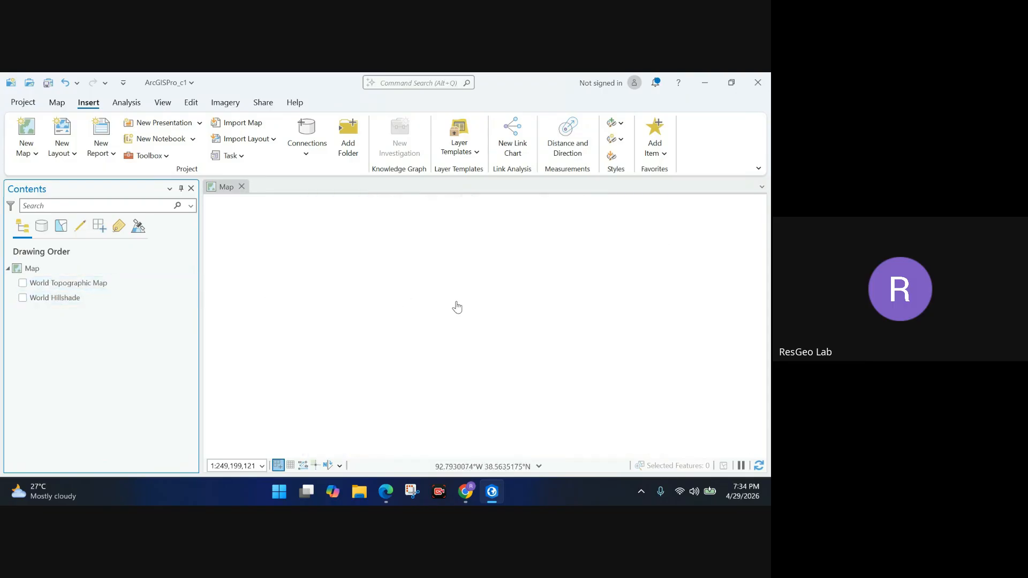
Remove World Hillshade and then World Topographic Map from the map.
left_click(40, 299)
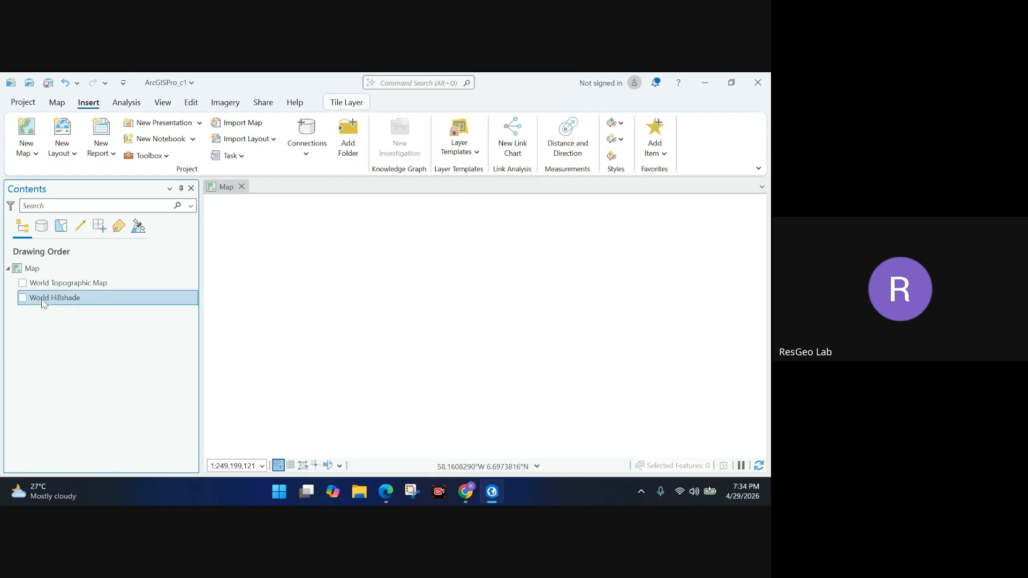
right_click(51, 294)
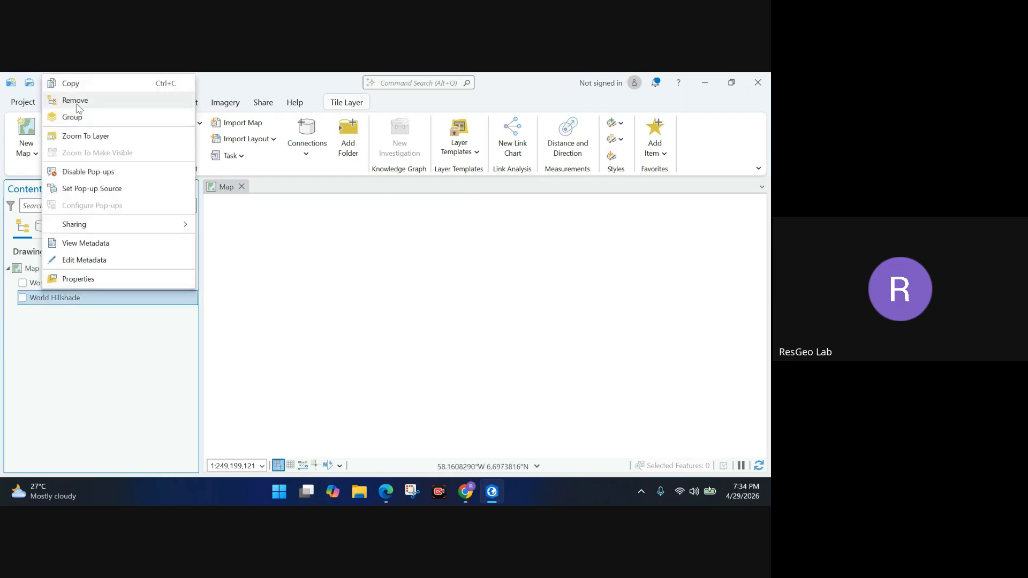
left_click(75, 101)
left_click(71, 283)
right_click(72, 284)
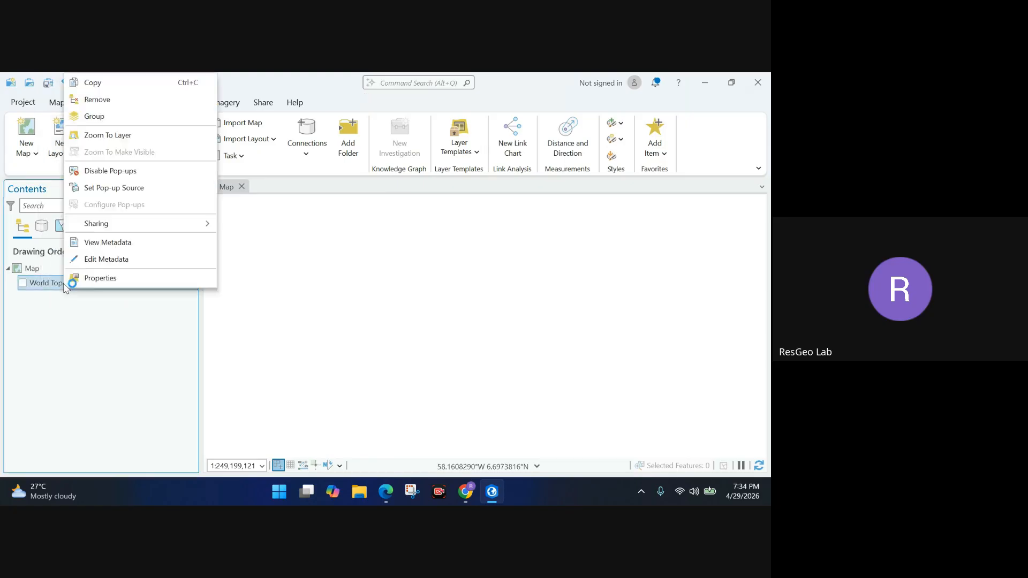
left_click(92, 100)
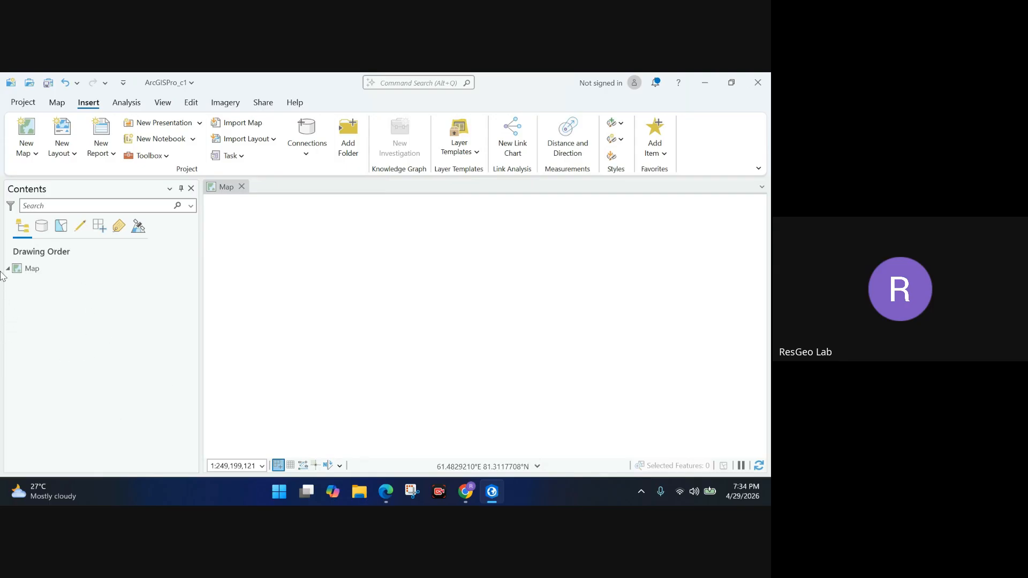
Switch the ribbon to the Map tab for navigation, layer and selection tools.
mouse_move(743, 491)
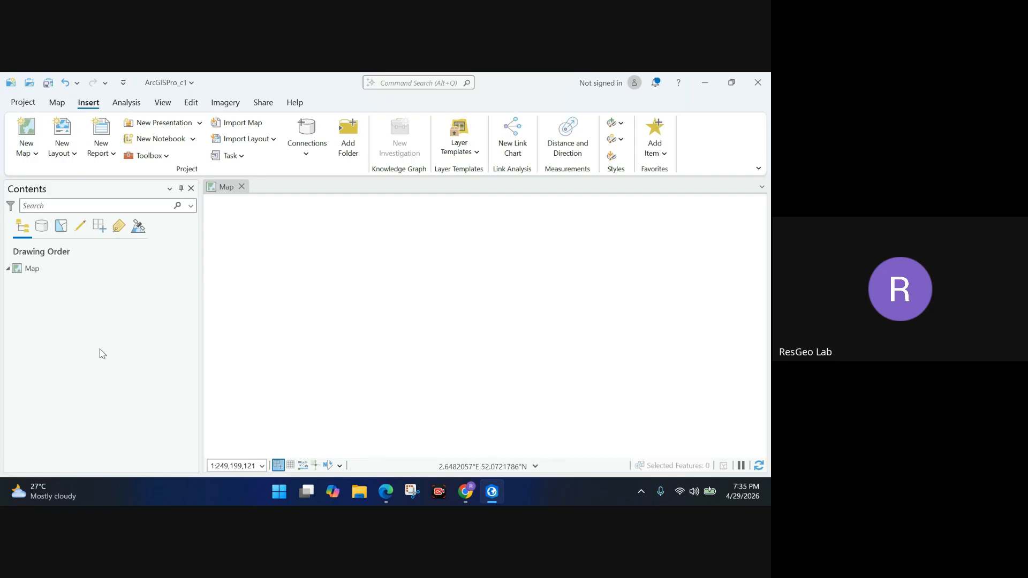
left_click(56, 103)
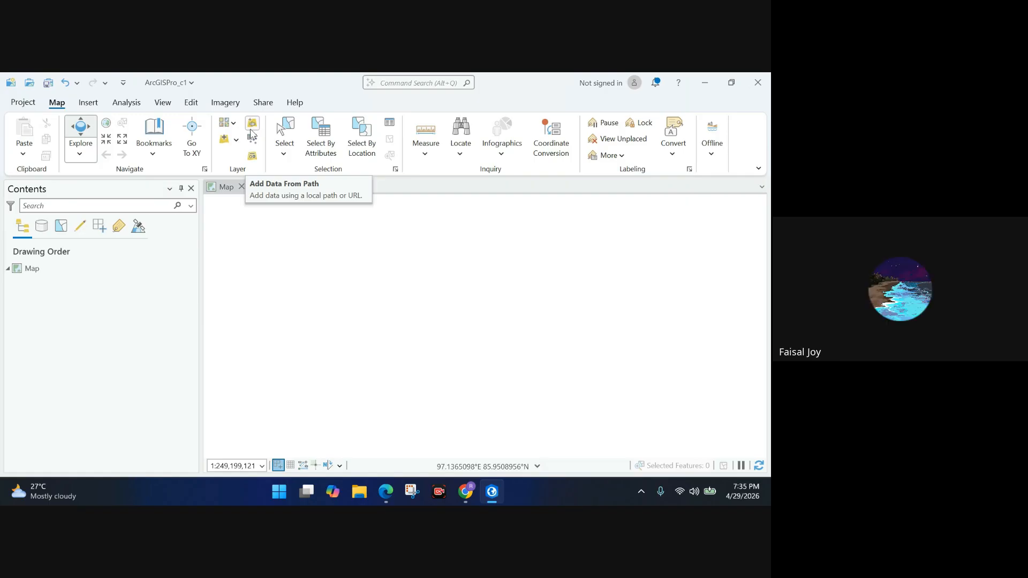
Bring the classroom page forward, then return to the Google Meet call.
mouse_move(390, 495)
left_click(389, 449)
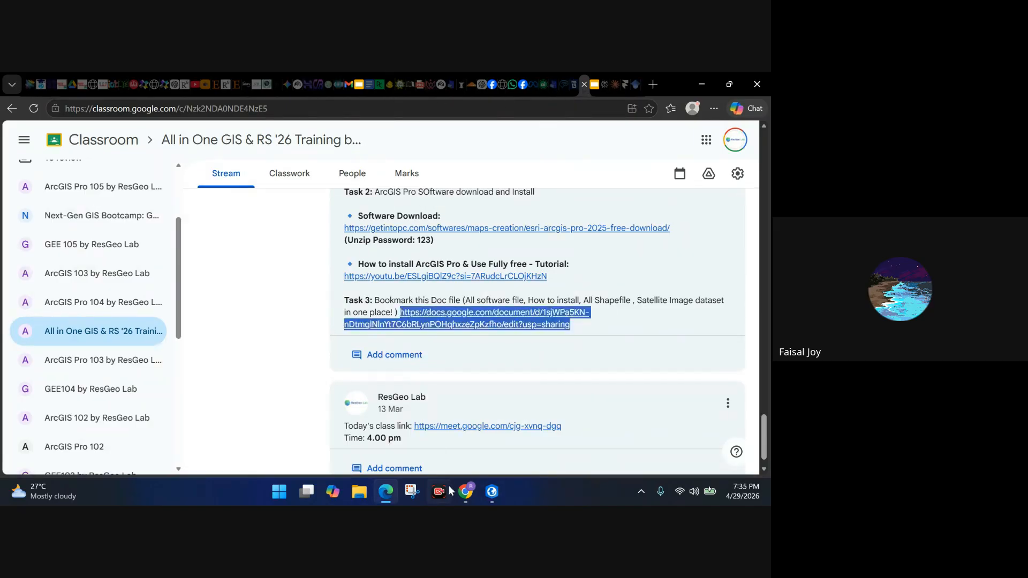
mouse_move(465, 491)
left_click(443, 440)
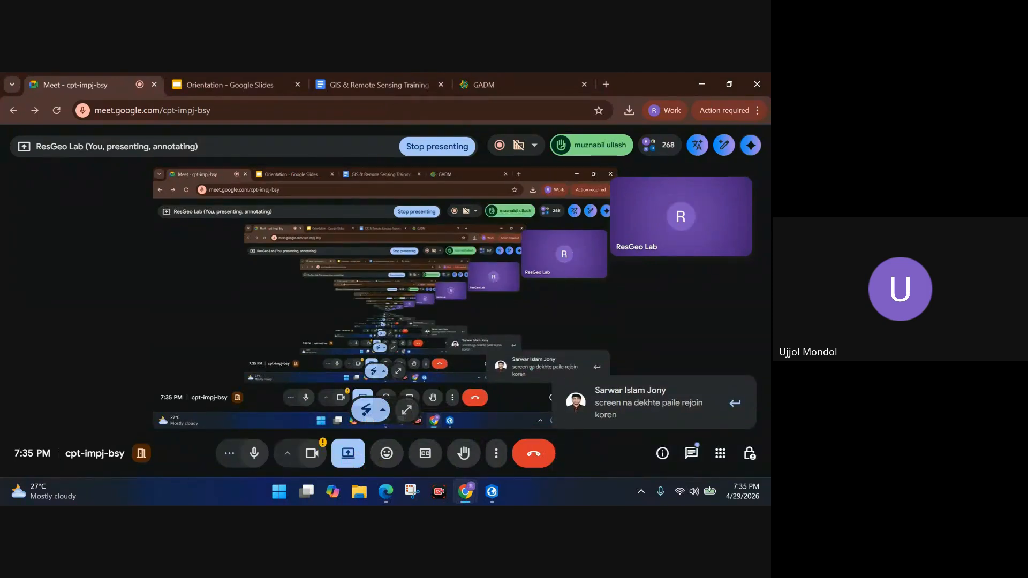
Mute everyone in the meeting, block their microphones, and return to ArcGIS Pro.
left_click(662, 146)
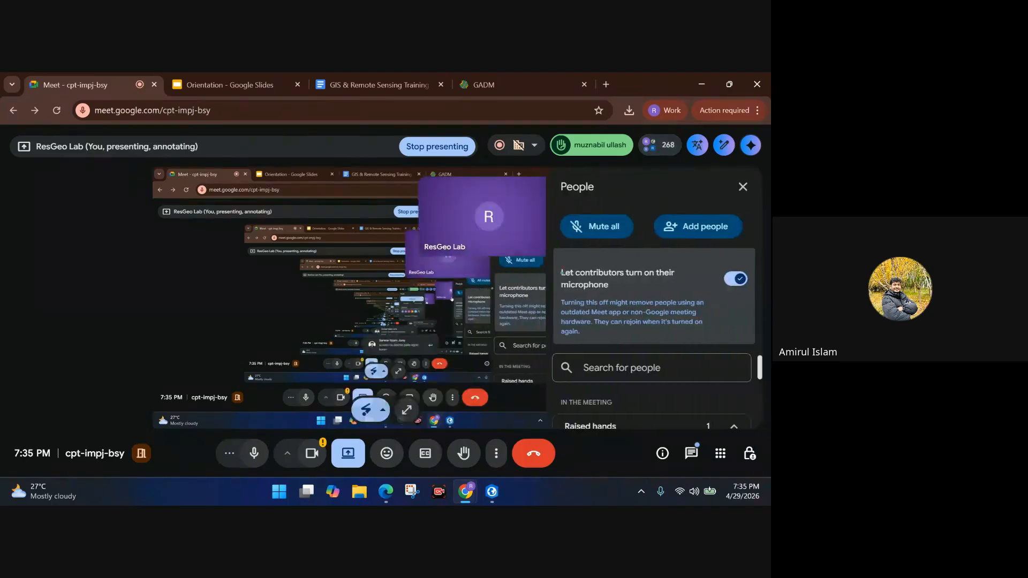
left_click(605, 234)
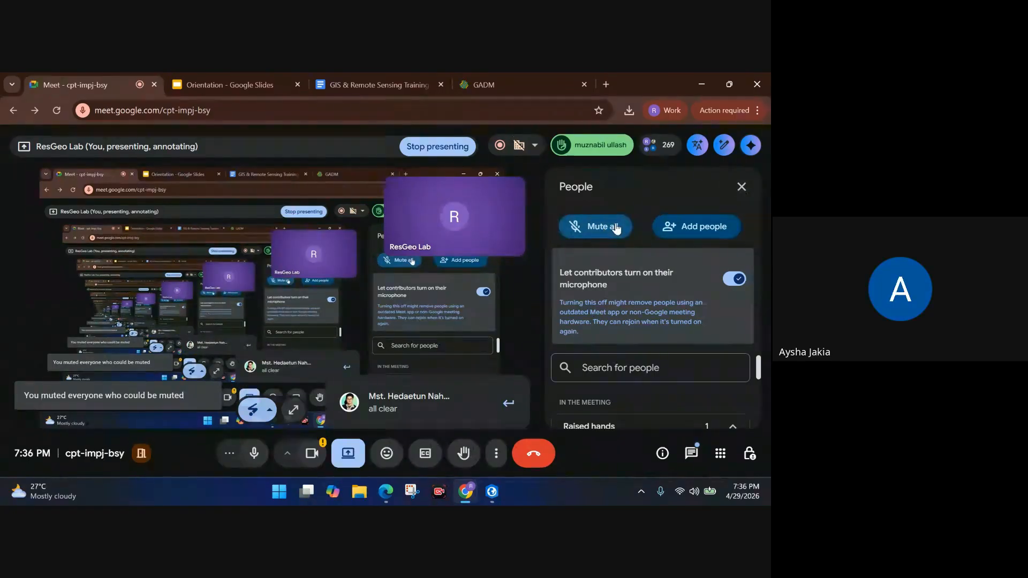
left_click(733, 279)
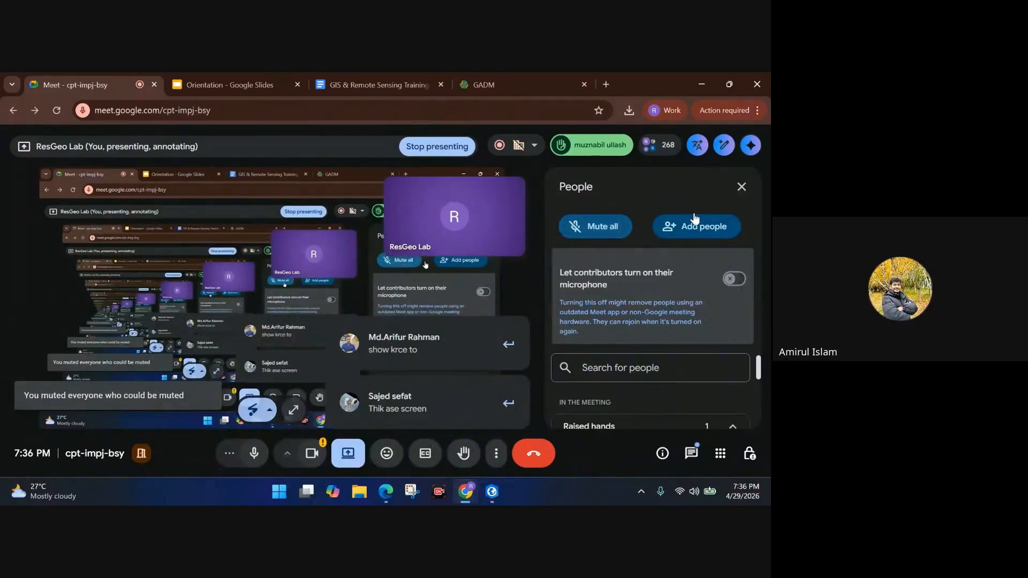
left_click(742, 187)
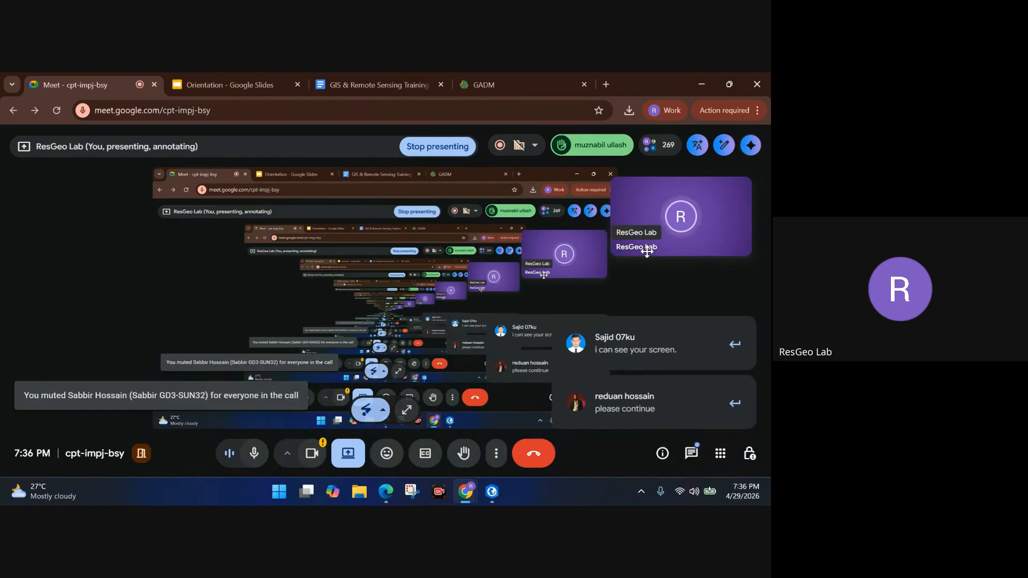
left_click(496, 493)
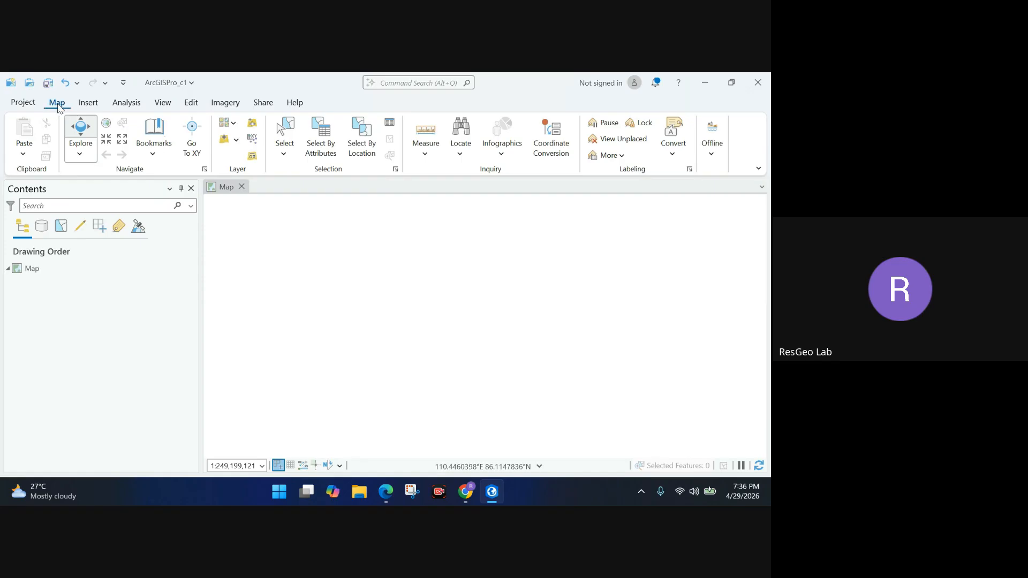
Start adding data and expand This PC and the Home folder in the browse tree.
left_click(225, 142)
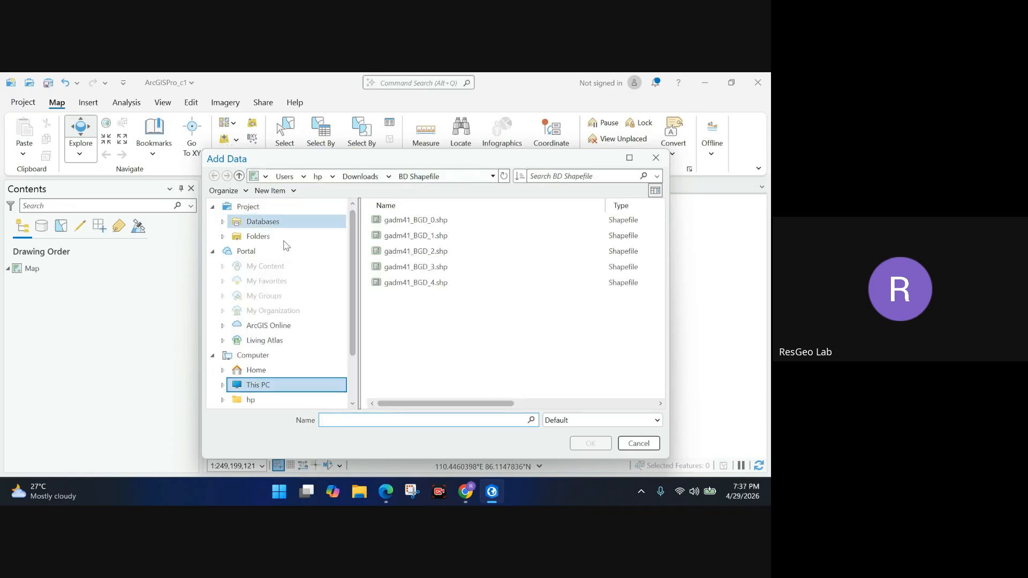
scroll(280, 241, "down", 2)
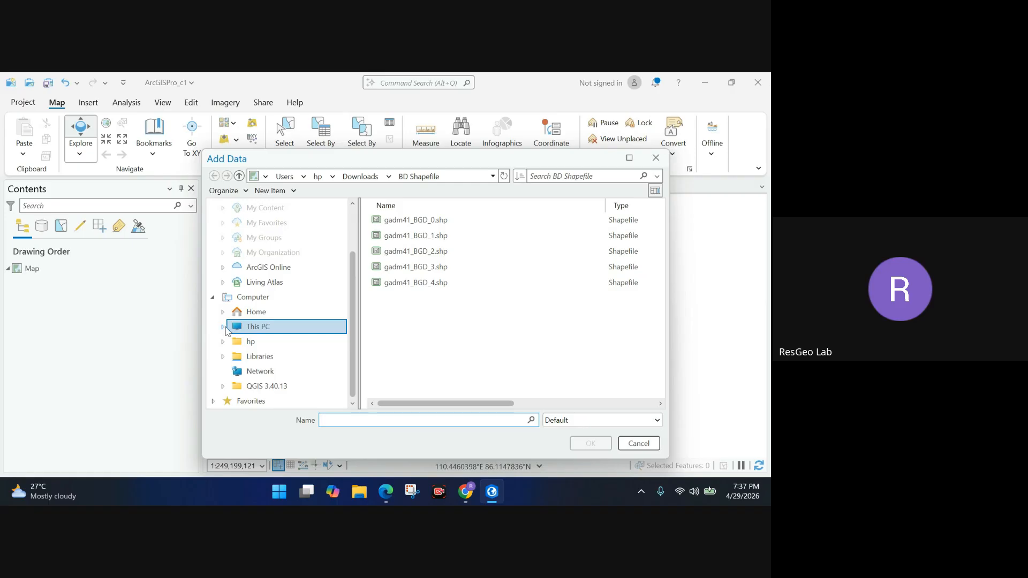
left_click(247, 328)
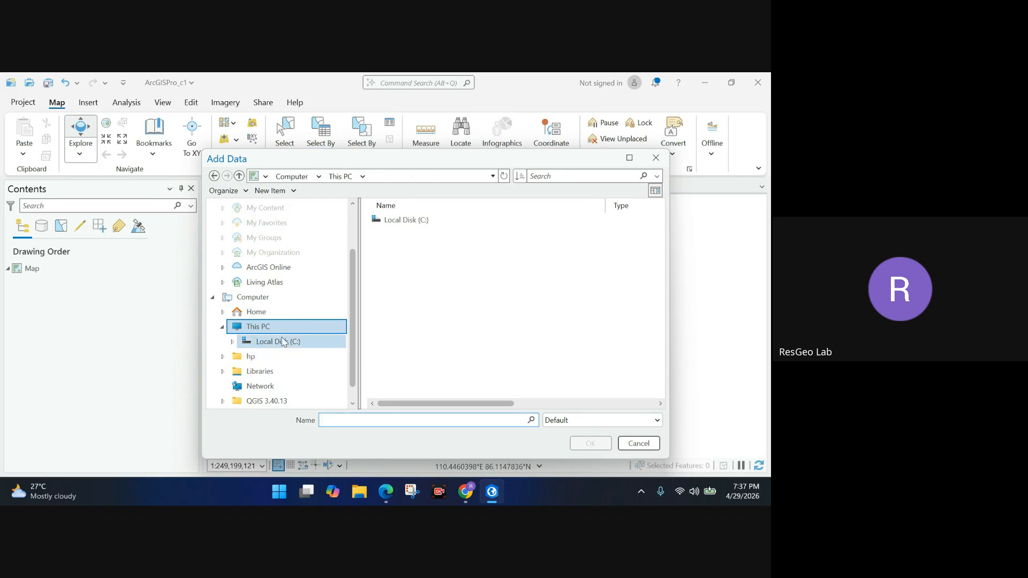
scroll(293, 347, "down", 1)
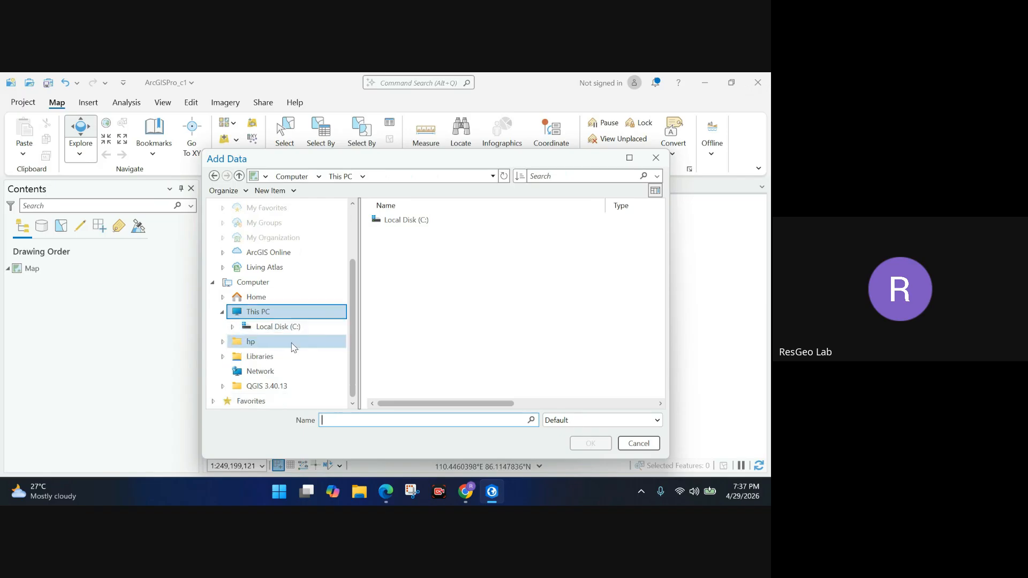
scroll(293, 347, "up", 2)
left_click(223, 326)
scroll(279, 322, "down", 4)
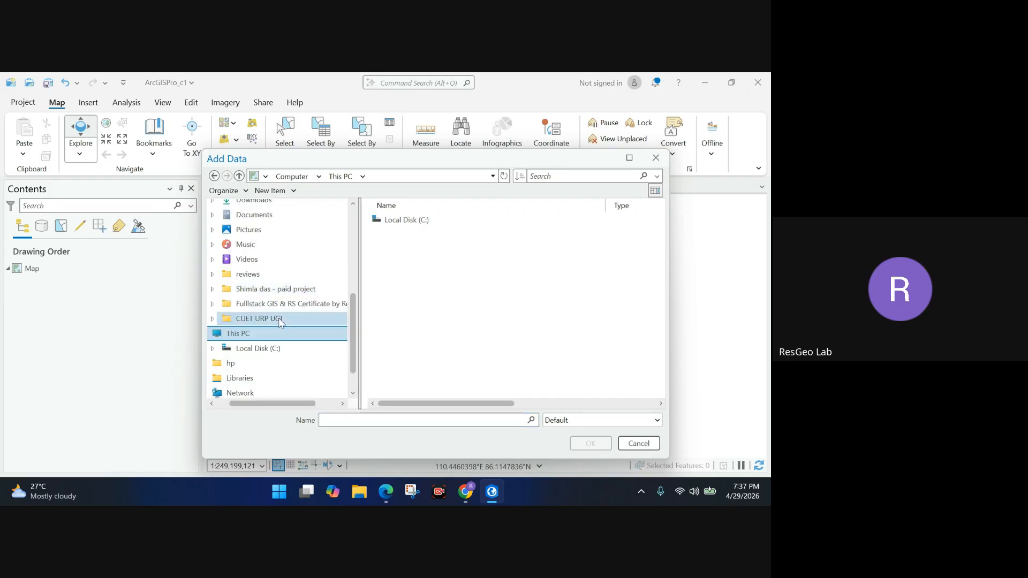
scroll(282, 319, "up", 1)
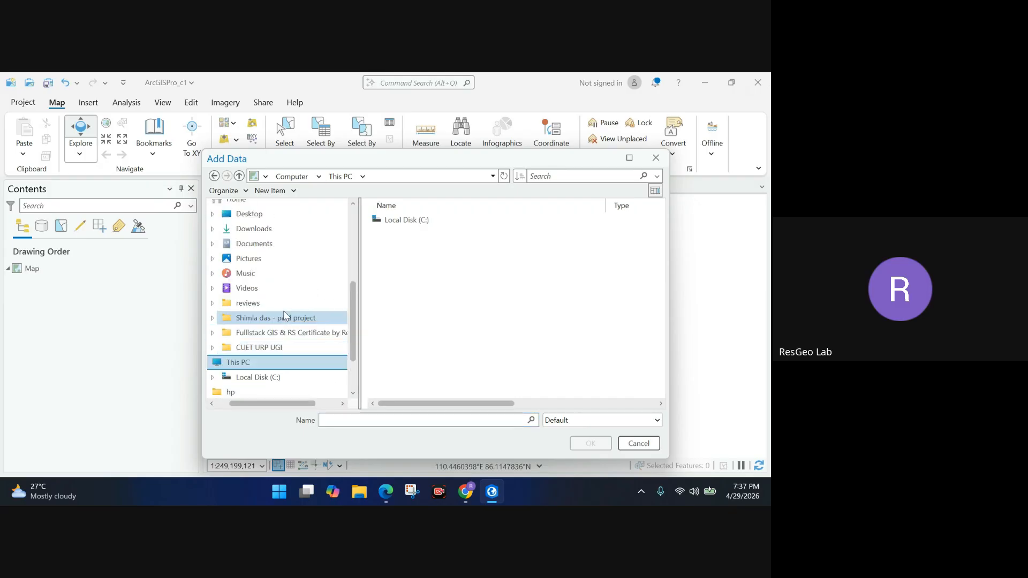
Expand the Documents folder and its reviews subfolder to look for the data.
left_click(213, 244)
scroll(290, 284, "down", 3)
scroll(291, 284, "down", 4)
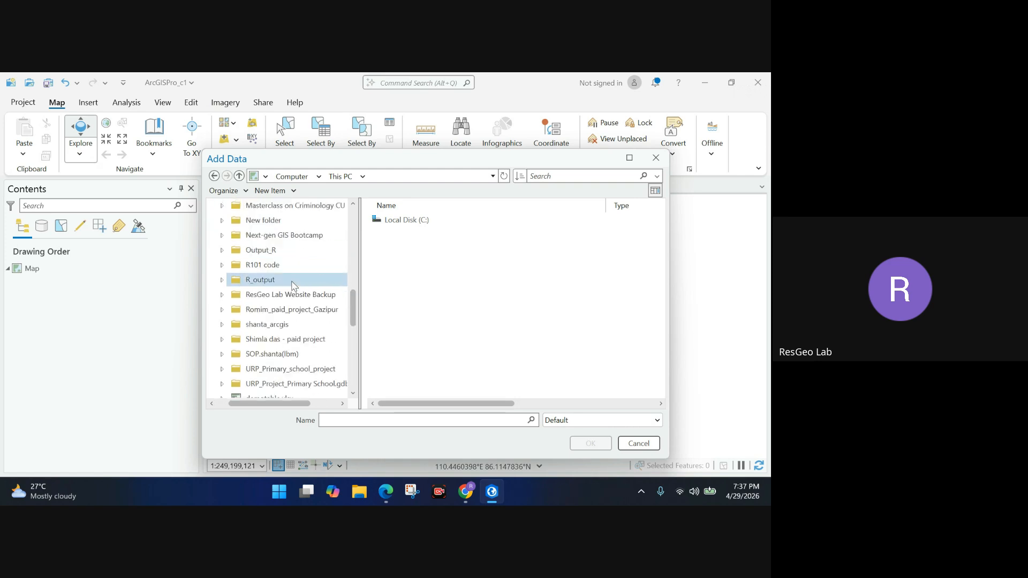
scroll(293, 285, "down", 1)
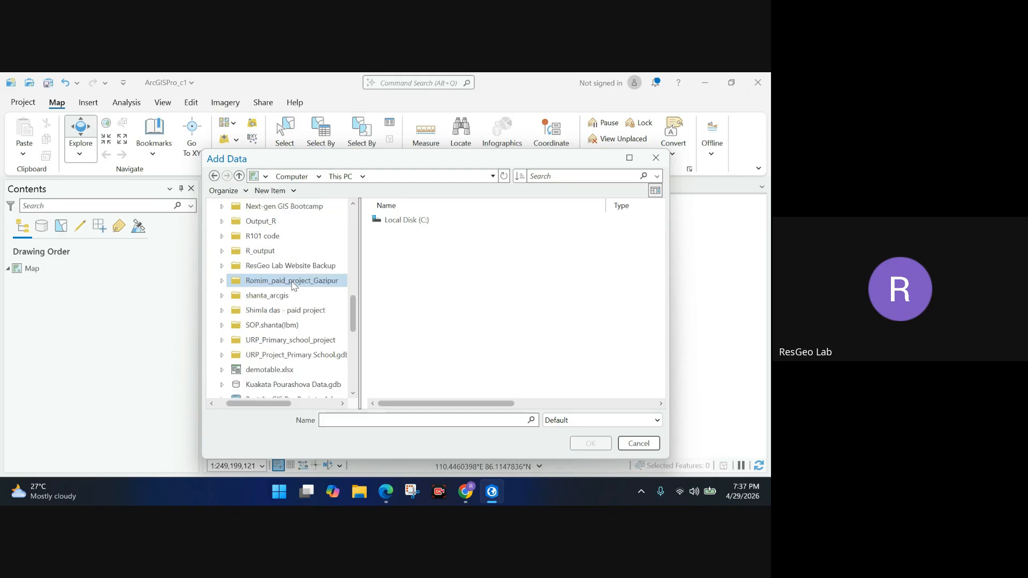
scroll(293, 285, "down", 6)
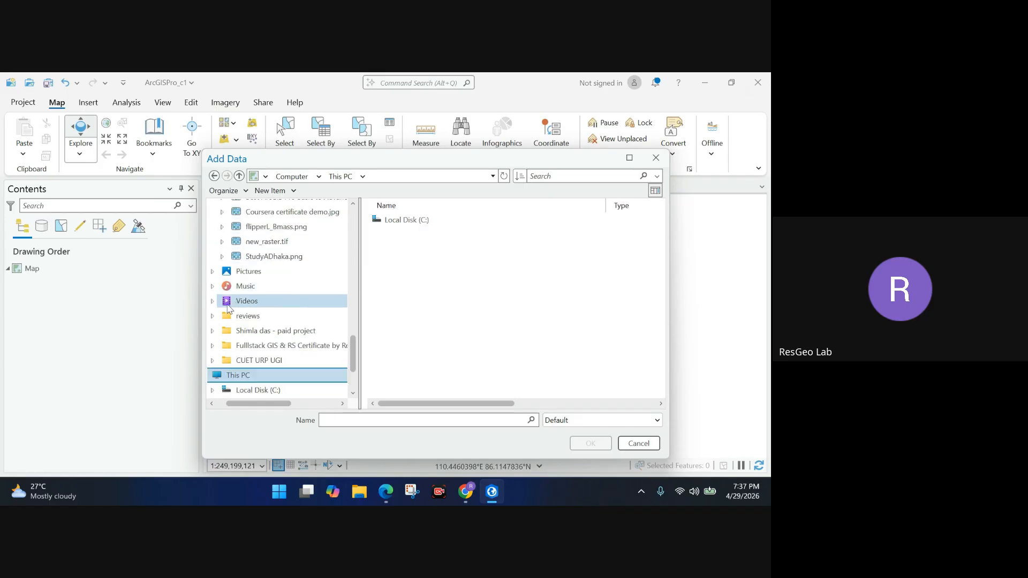
left_click(213, 316)
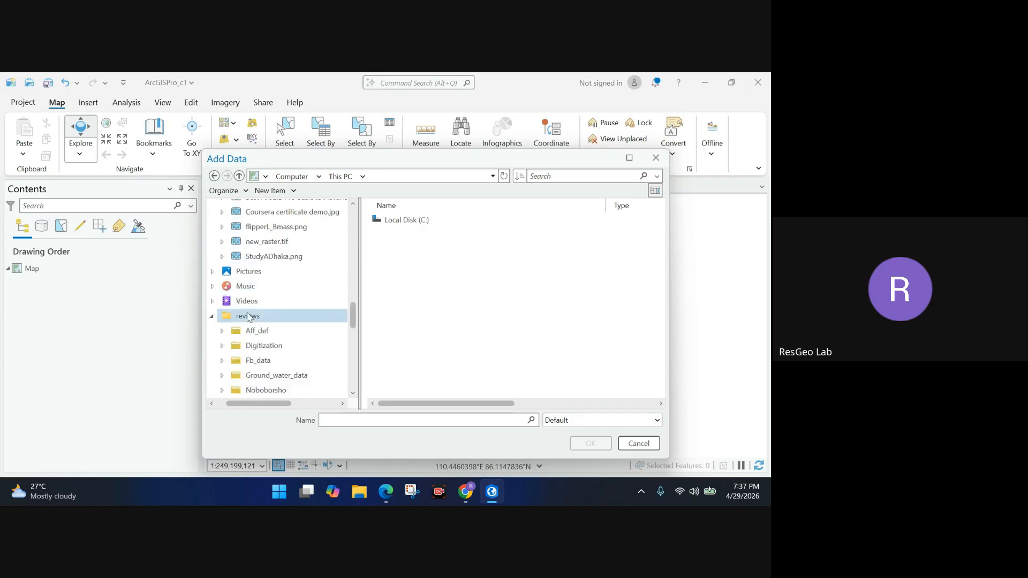
scroll(256, 316, "down", 5)
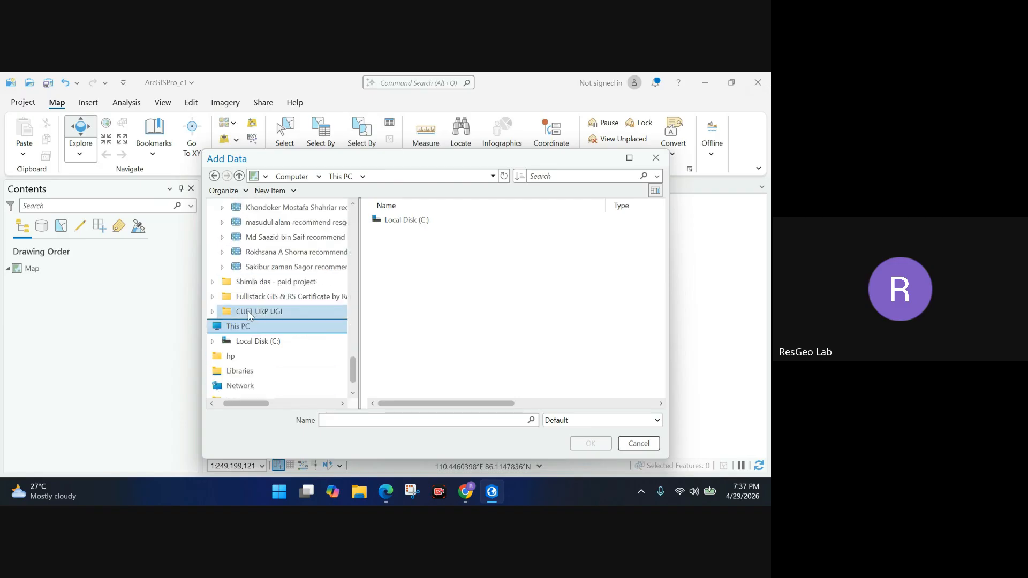
scroll(249, 316, "up", 5)
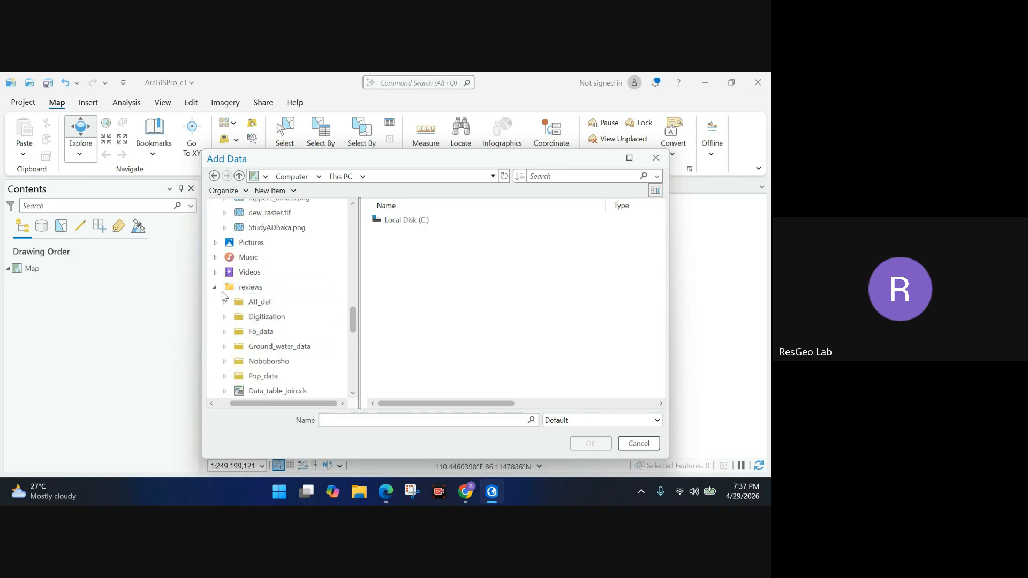
Collapse reviews and Documents, then expand the Downloads folder.
left_click(214, 287)
scroll(238, 301, "up", 2)
scroll(238, 301, "up", 8)
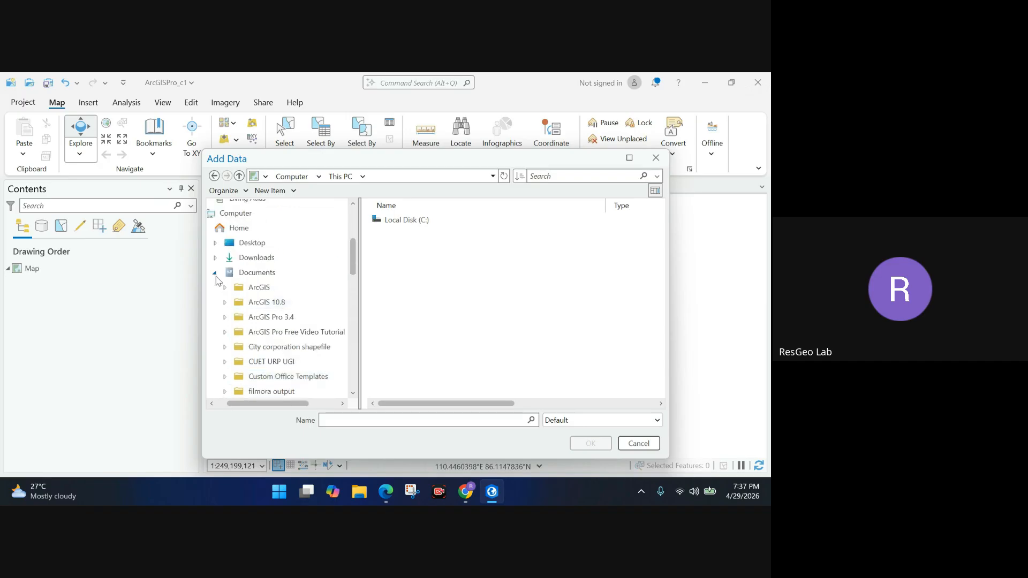
left_click(215, 273)
left_click(215, 259)
scroll(271, 289, "down", 1)
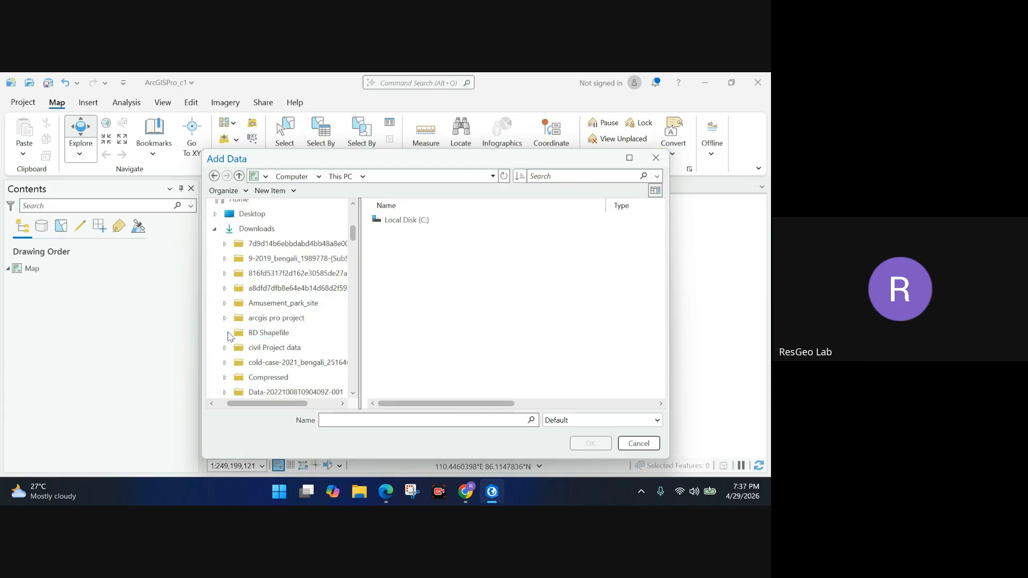
Open BD Shapefile, select gadm41_BGD_0.shp through gadm41_BGD_4.shp, and add them to the map.
left_click(248, 336)
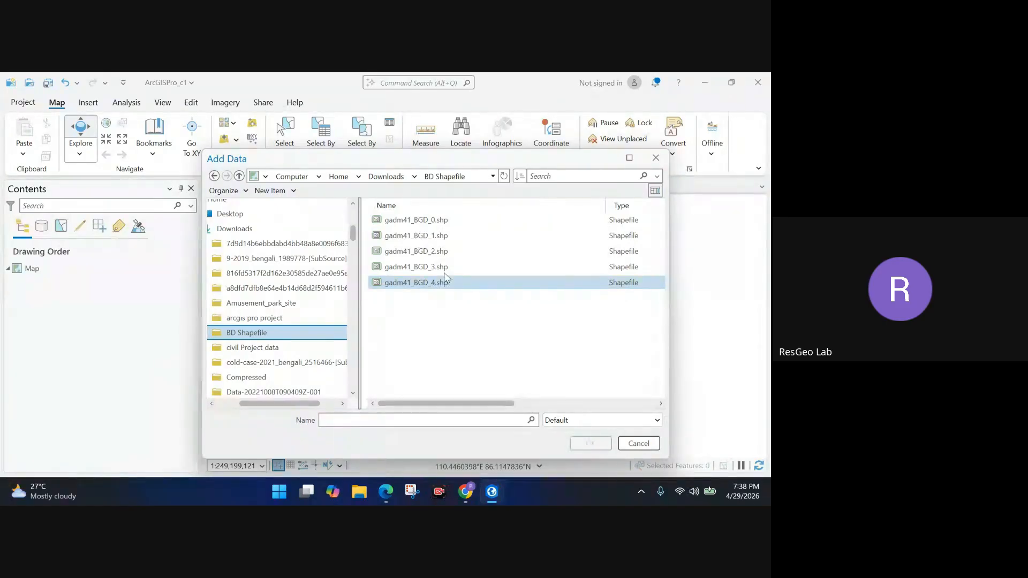
left_click(434, 221)
left_click(445, 282, "shift")
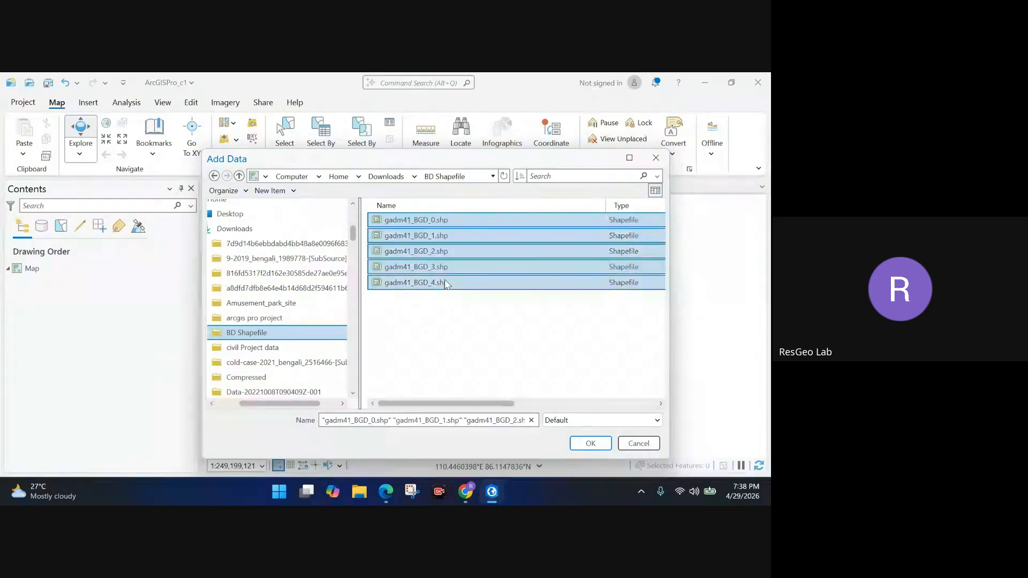
left_click(446, 220)
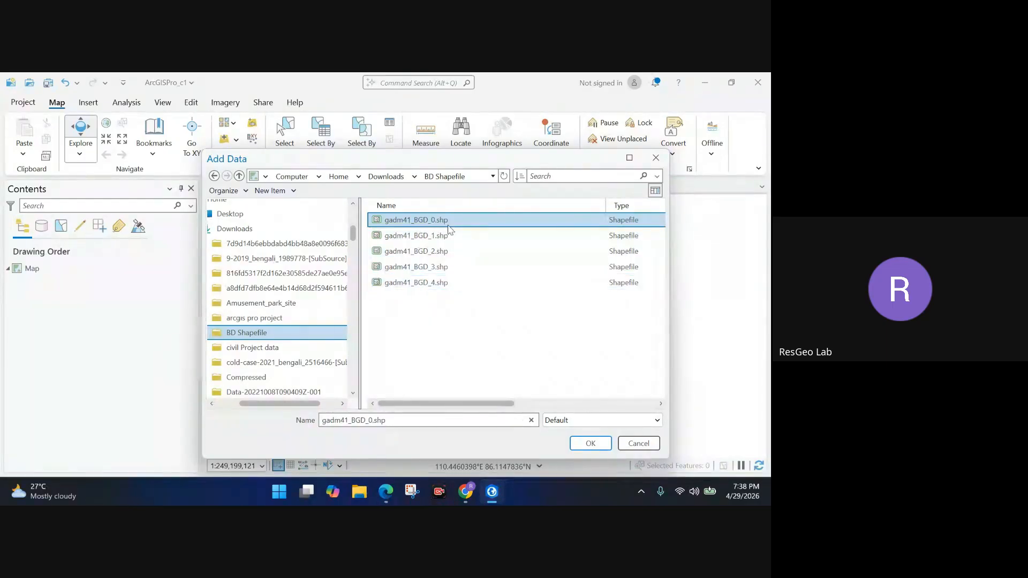
left_click(451, 283, "shift")
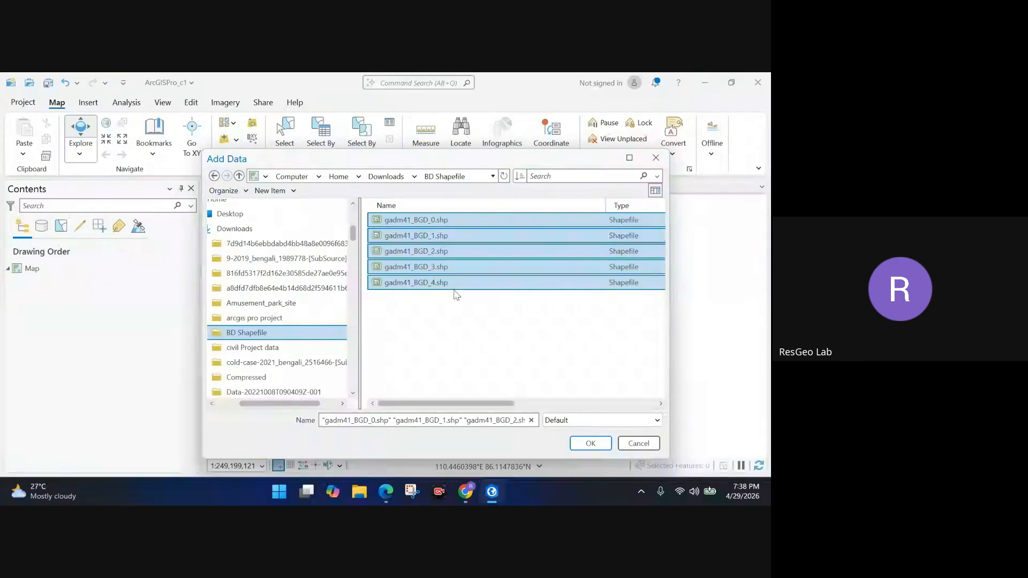
left_click(590, 445)
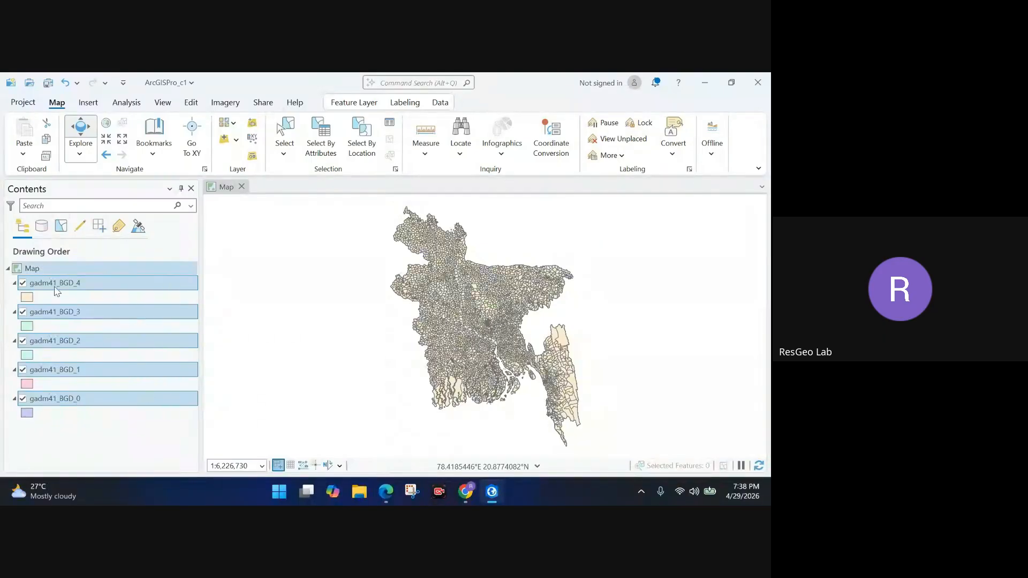
left_click(8, 268)
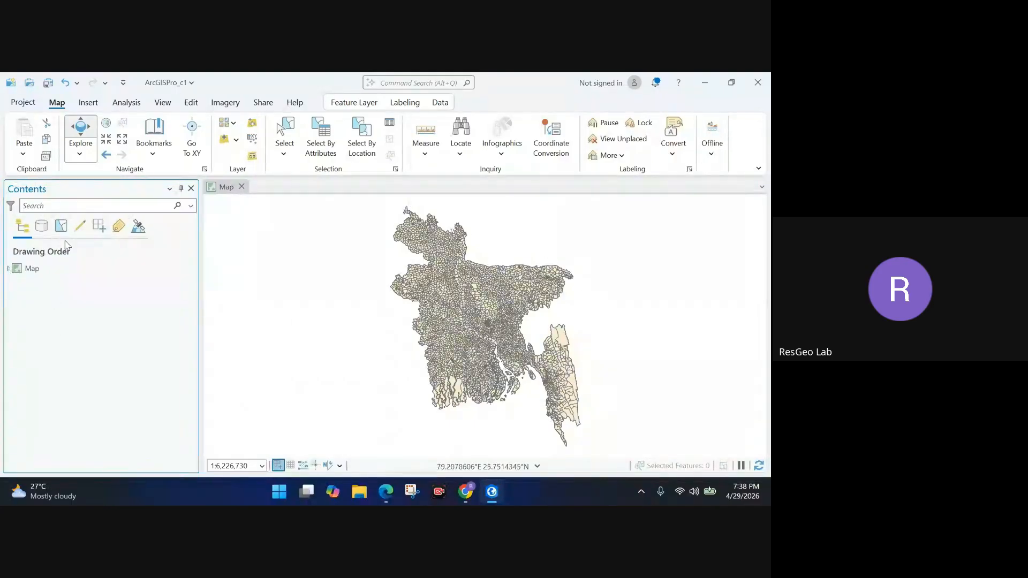
left_click(8, 269)
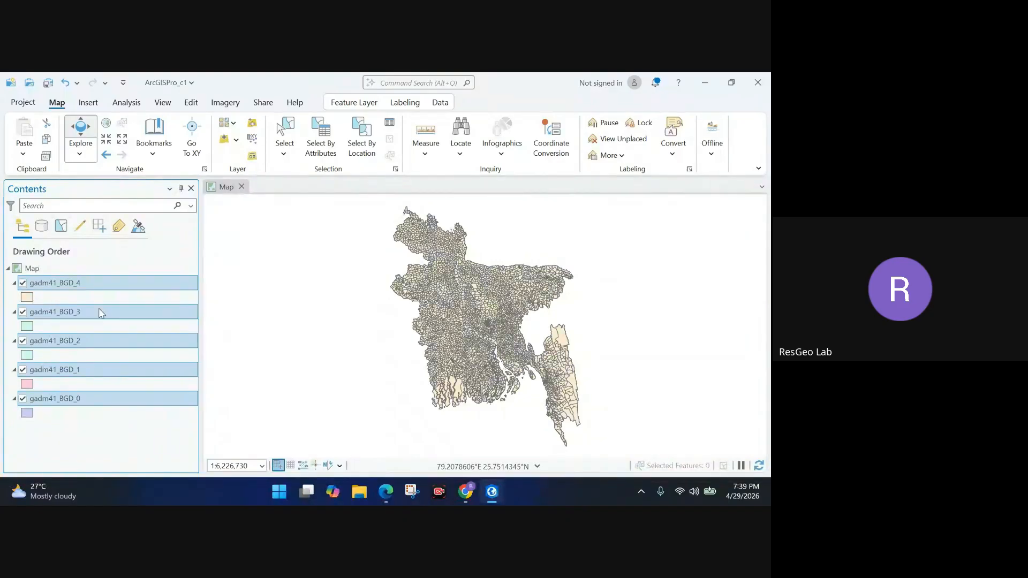
Switch off all five gadm41_BGD layers, from _4 down to _0.
left_click(22, 282)
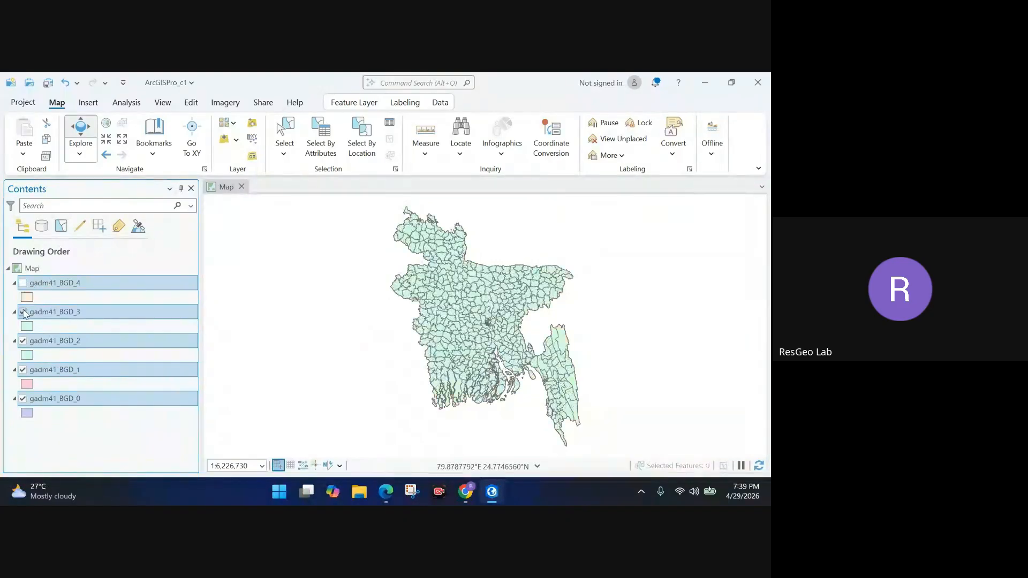
left_click(23, 312)
left_click(22, 340)
left_click(22, 370)
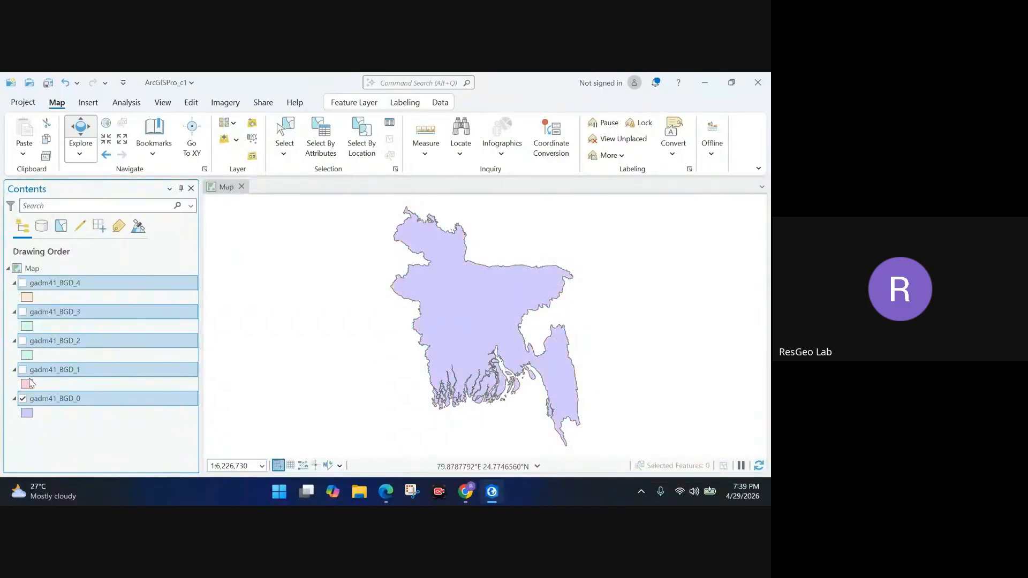
left_click(22, 399)
left_click(61, 399)
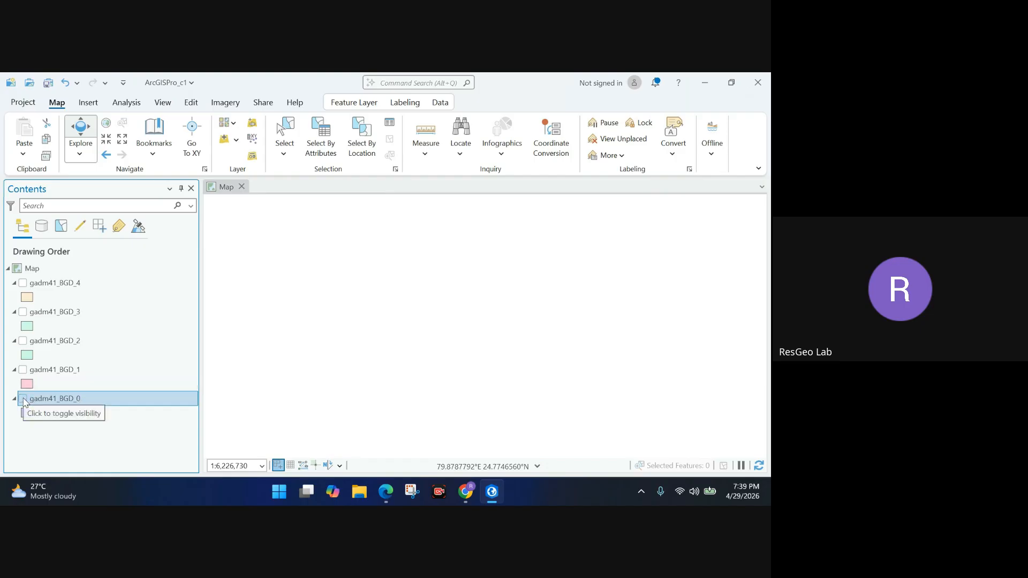
Turn gadm41_BGD_0 back on, briefly compare gadm41_BGD_1, then hide _1 again.
left_click(23, 400)
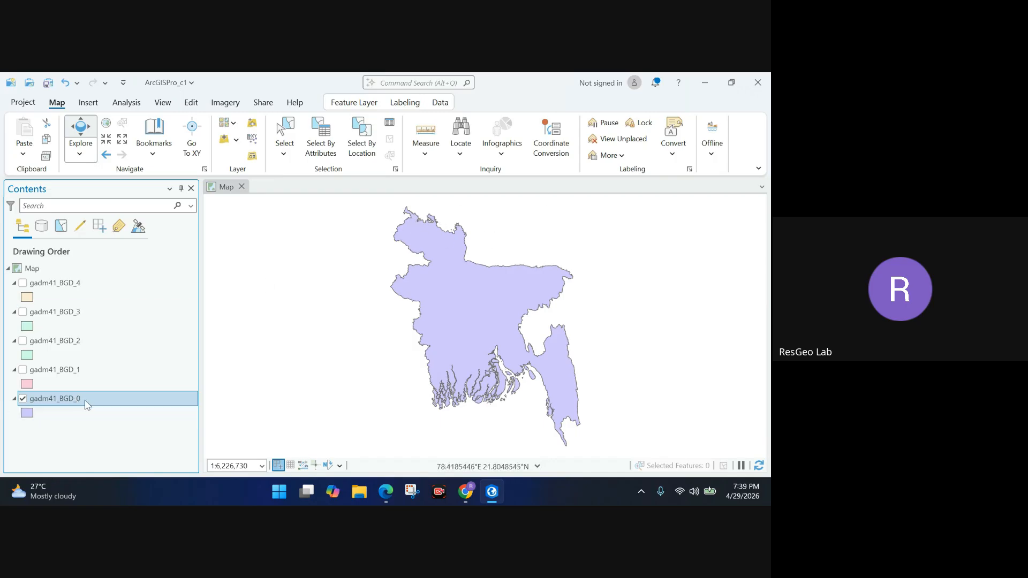
left_click(23, 372)
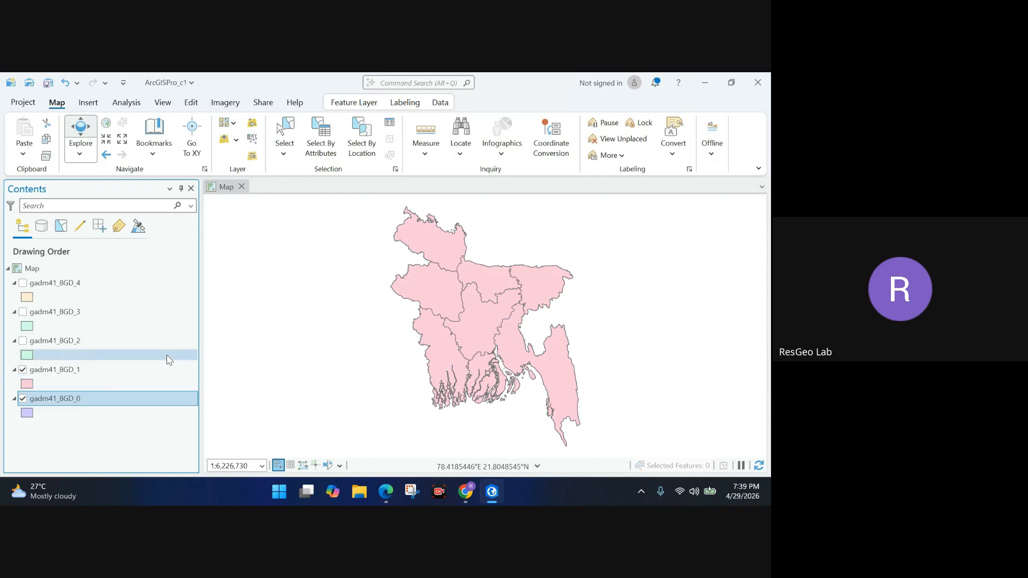
left_click(163, 371)
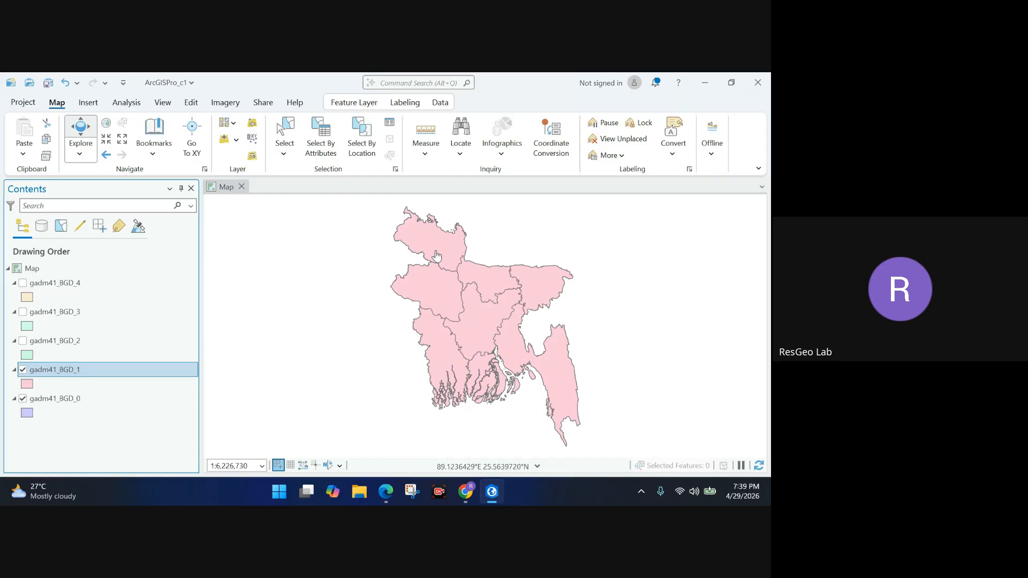
left_click(23, 370)
left_click(38, 403)
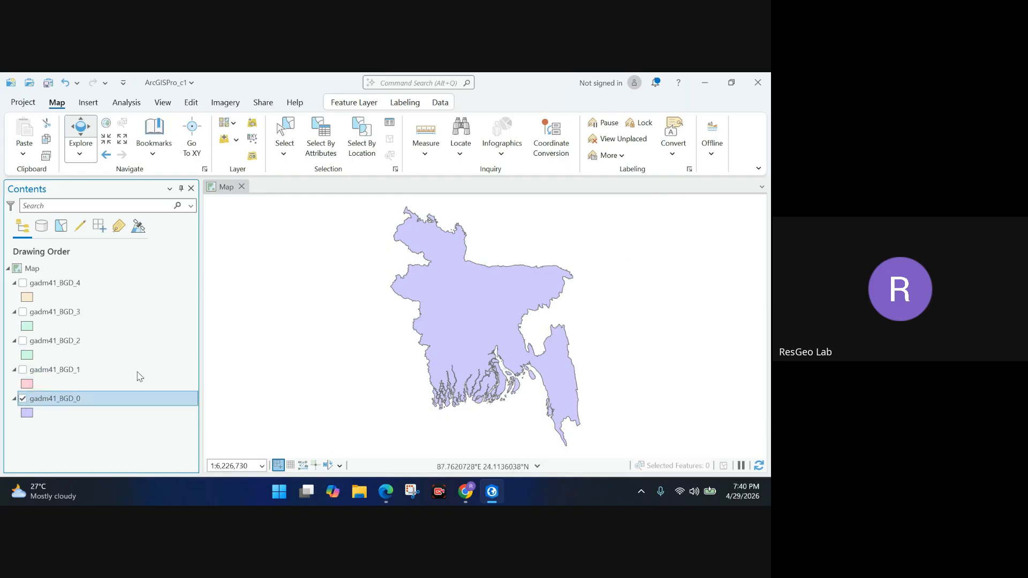
left_click(23, 370)
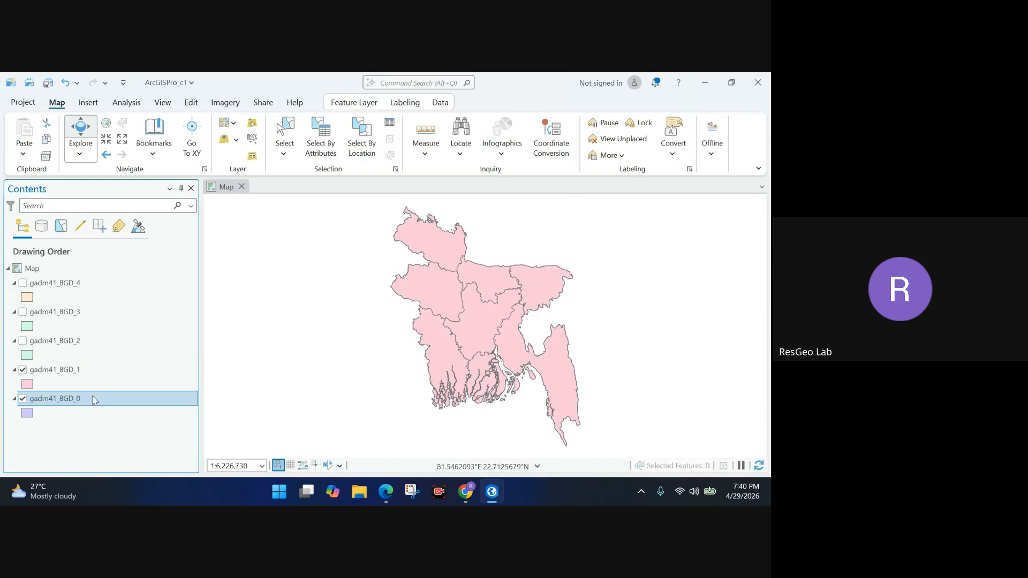
left_click(92, 373)
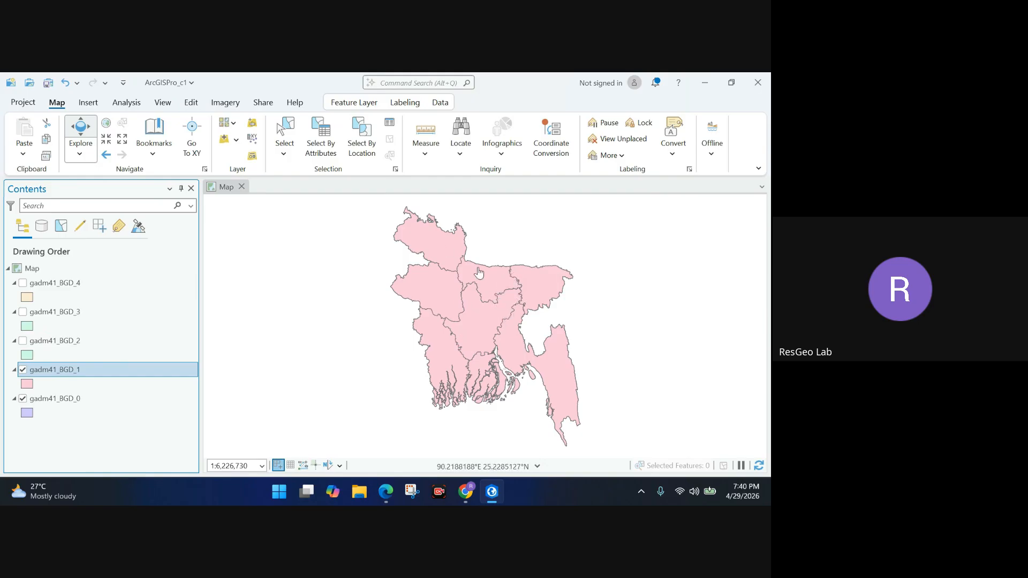
left_click(23, 341)
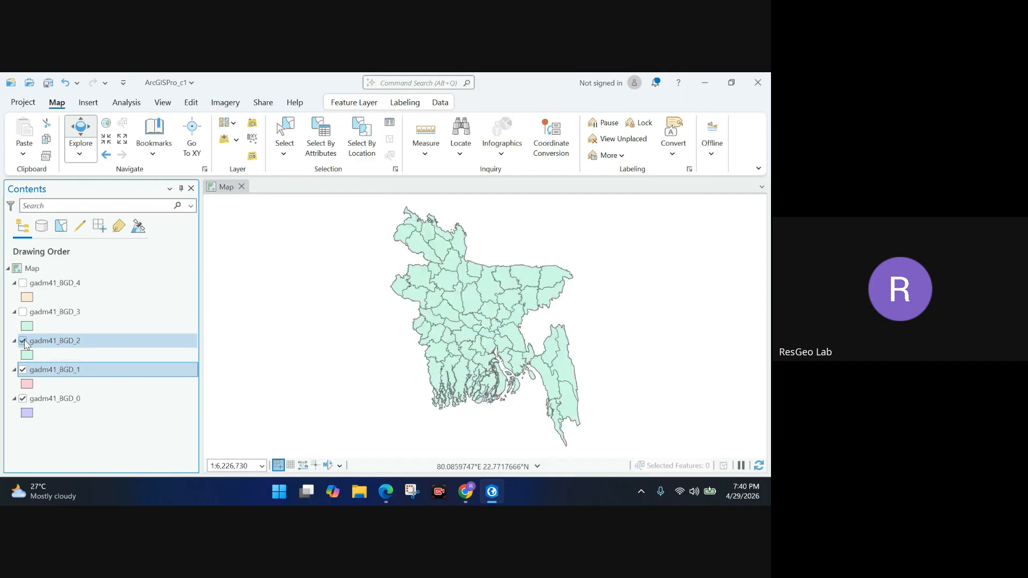
left_click(74, 346)
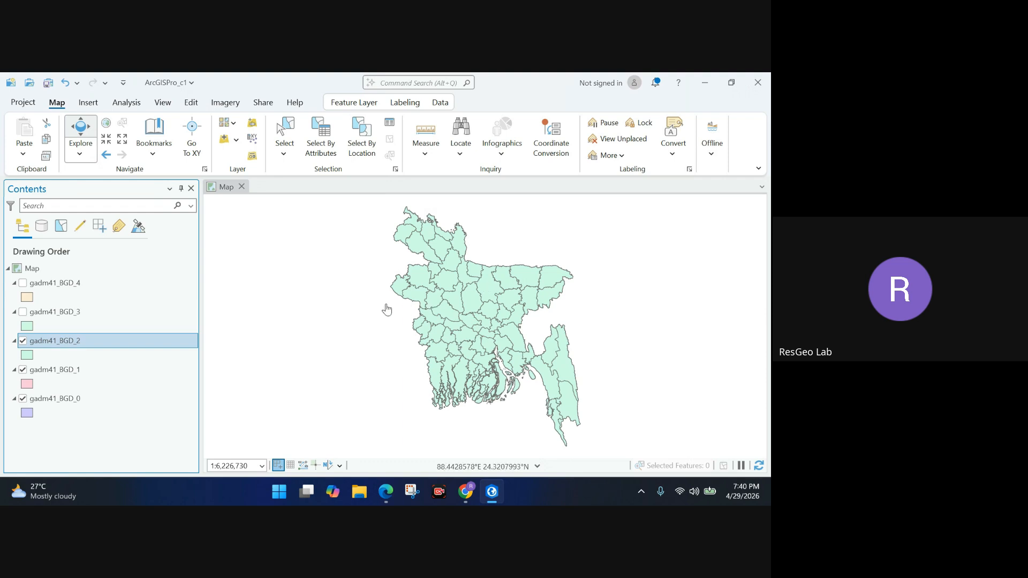
Turn on gadm41_BGD_3 and recentre the map on Bangladesh.
left_click(23, 313)
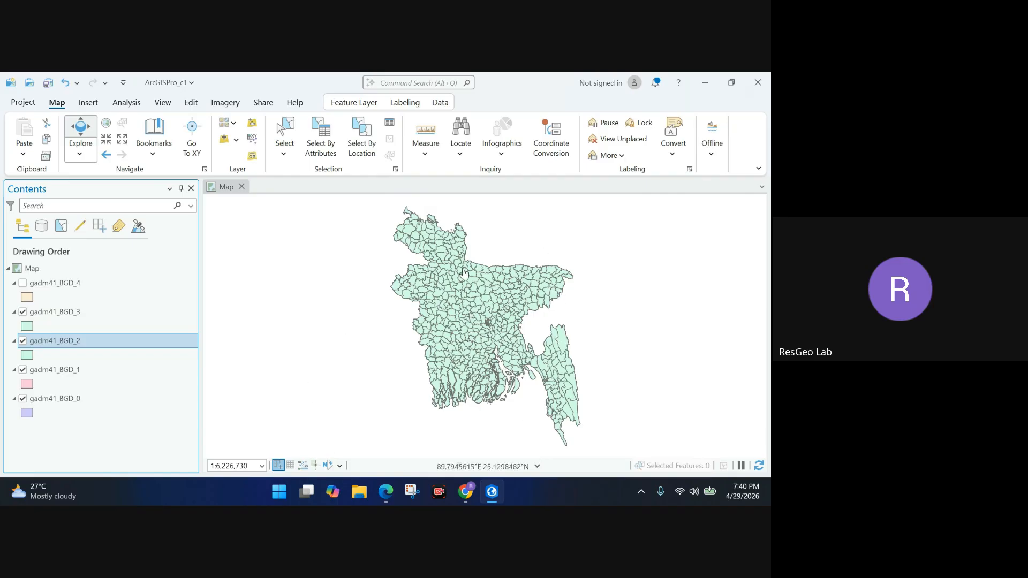
scroll(508, 304, "up", 3)
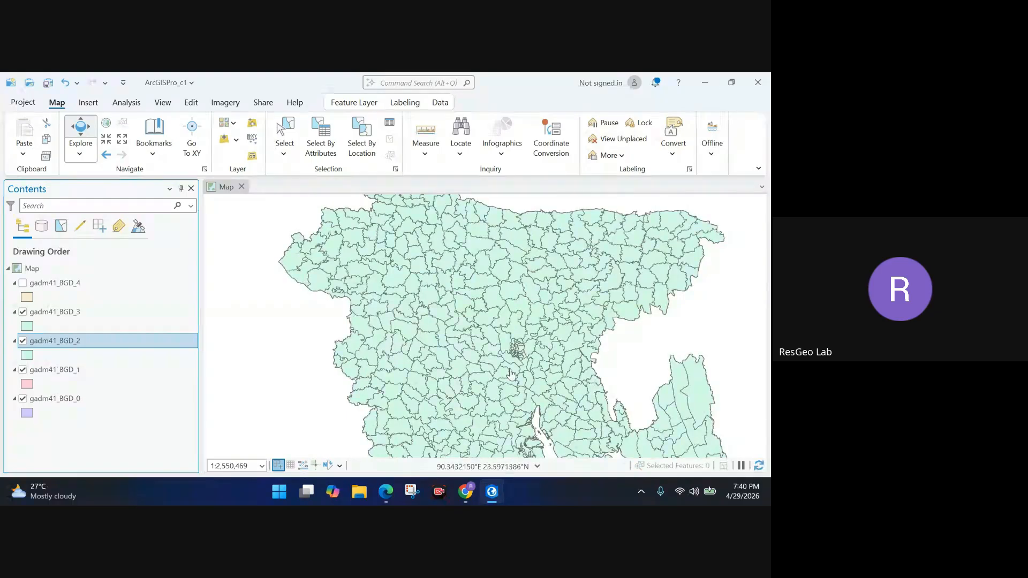
scroll(518, 358, "down", 3)
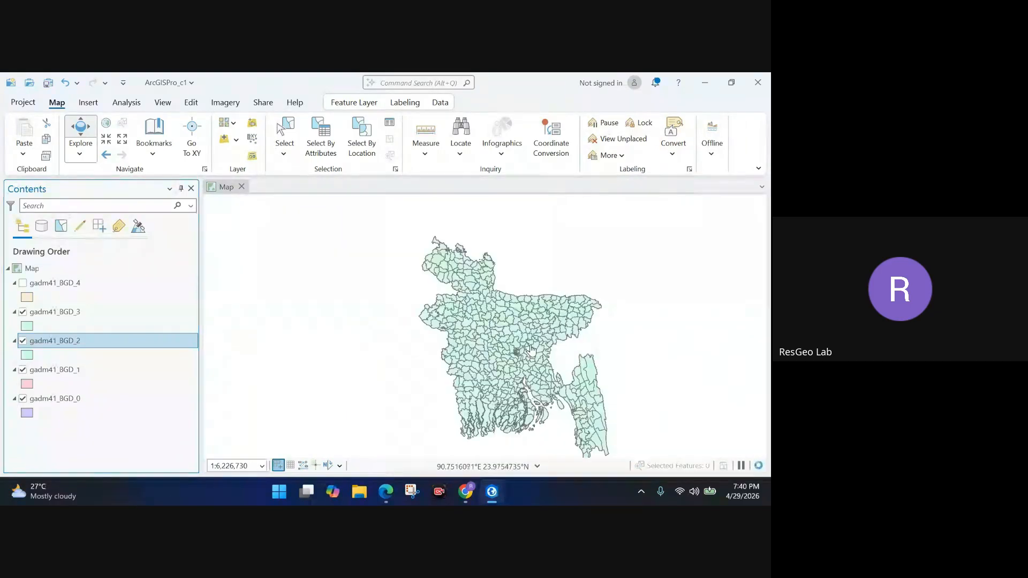
left_click_drag(493, 339, 447, 311)
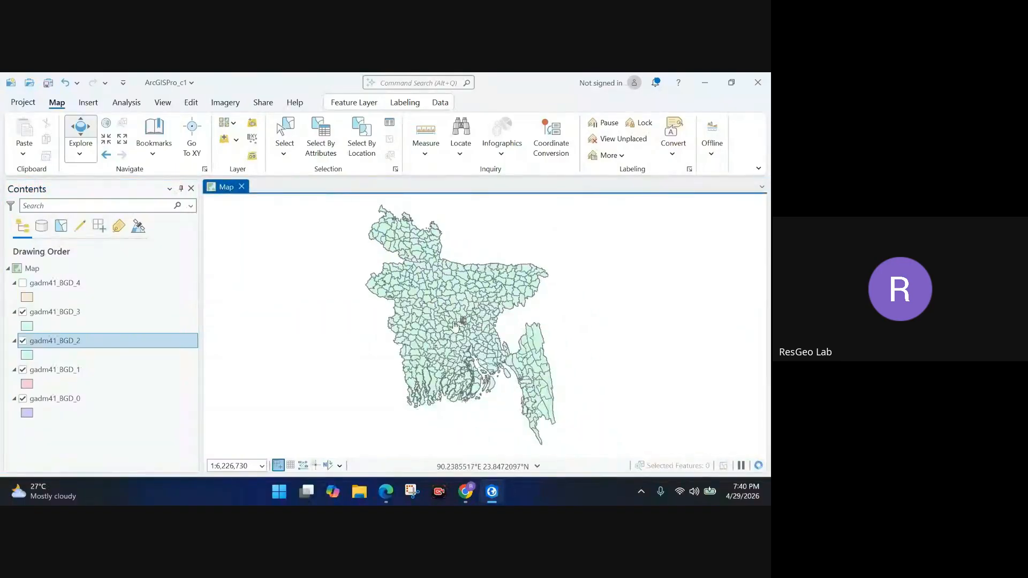
left_click(127, 310)
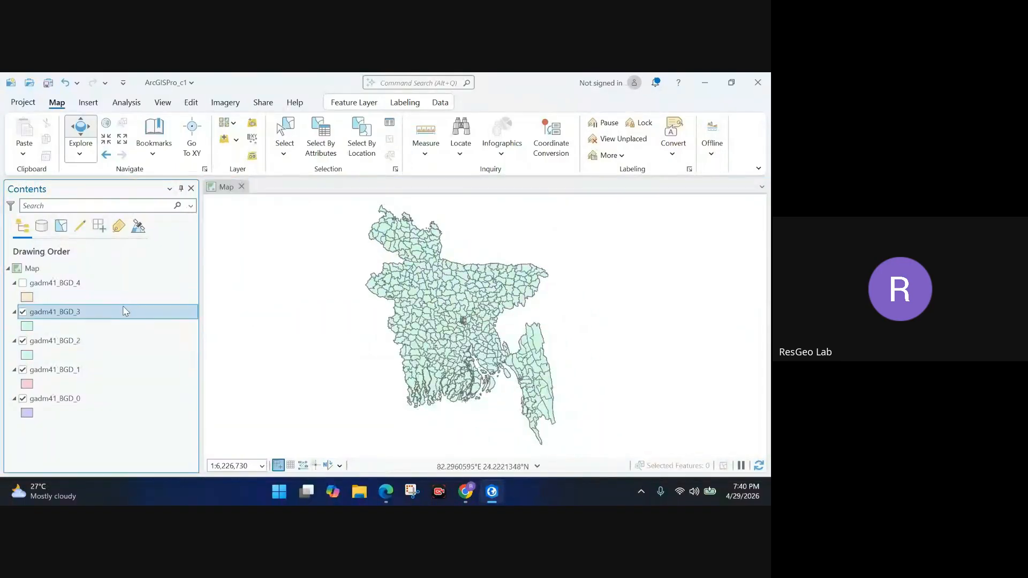
Turn on gadm41_BGD_4 and inspect the _2, _3 and _4 layers.
left_click(23, 283)
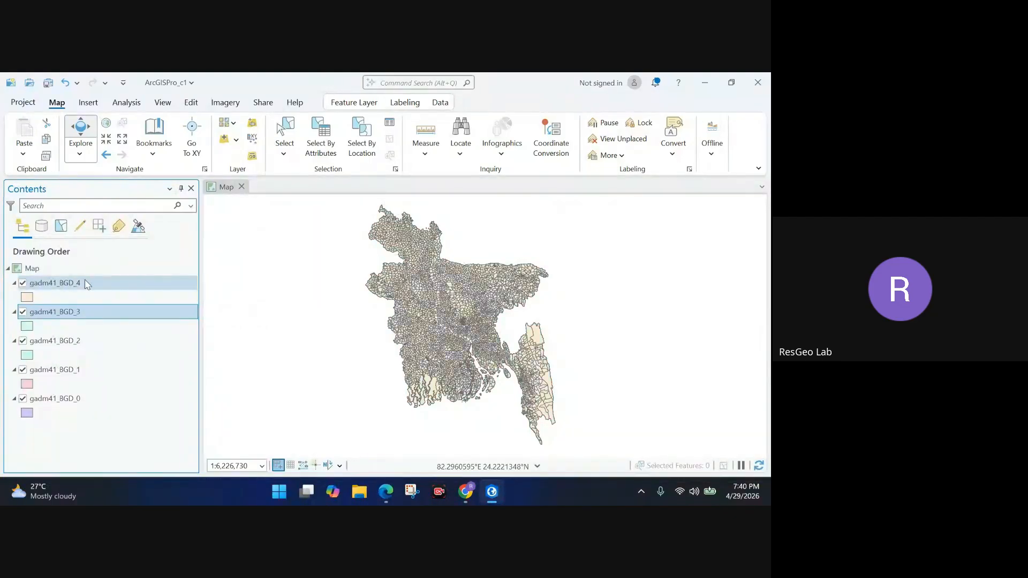
scroll(466, 304, "down", 3)
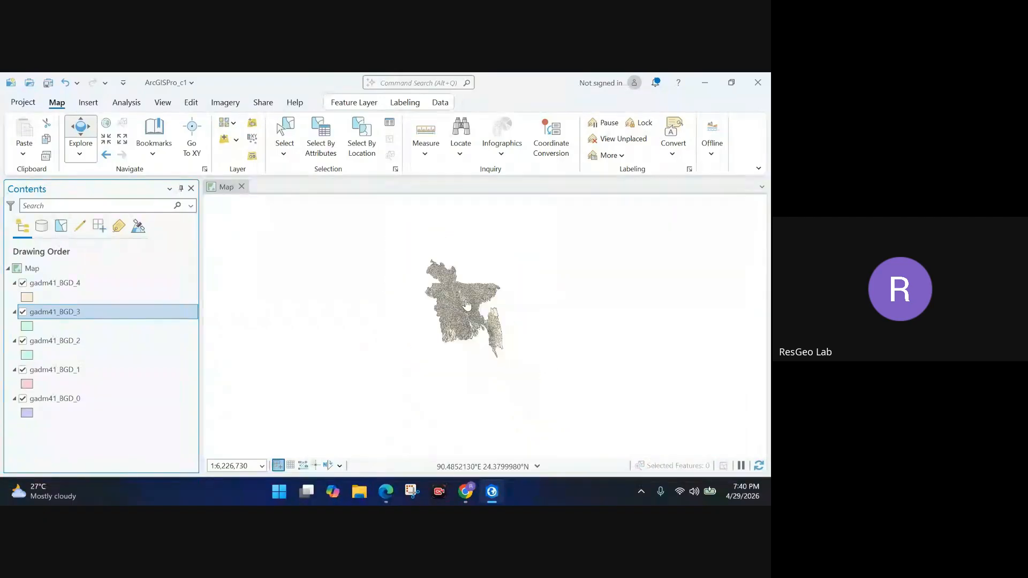
scroll(466, 305, "up", 5)
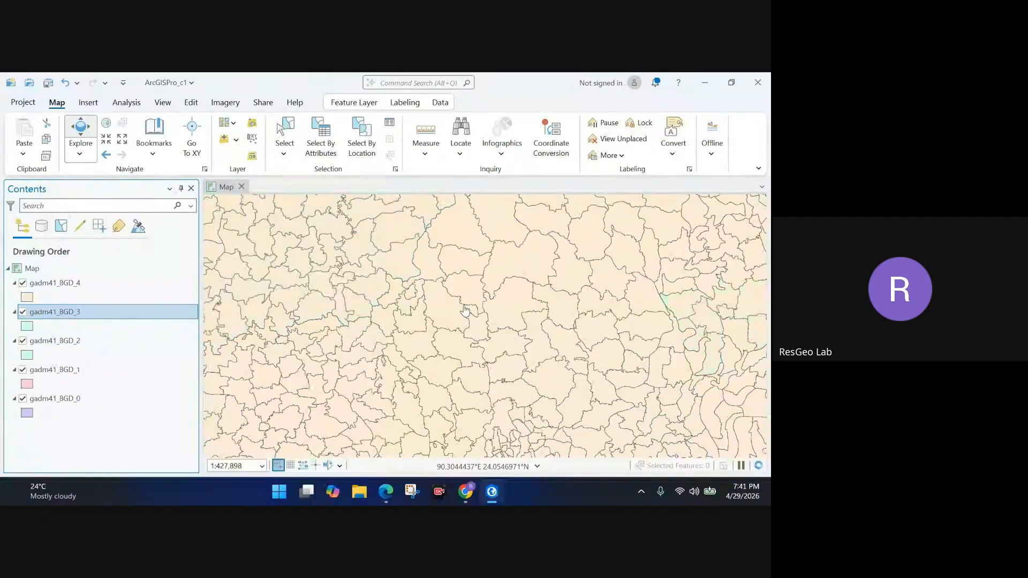
scroll(465, 311, "down", 2)
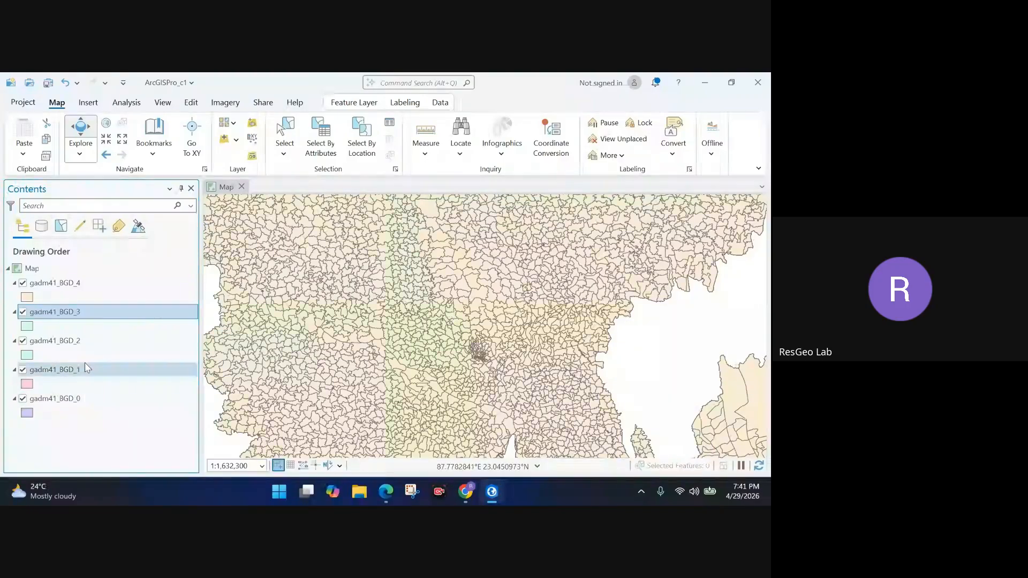
left_click(89, 343)
left_click(88, 313)
left_click(95, 285)
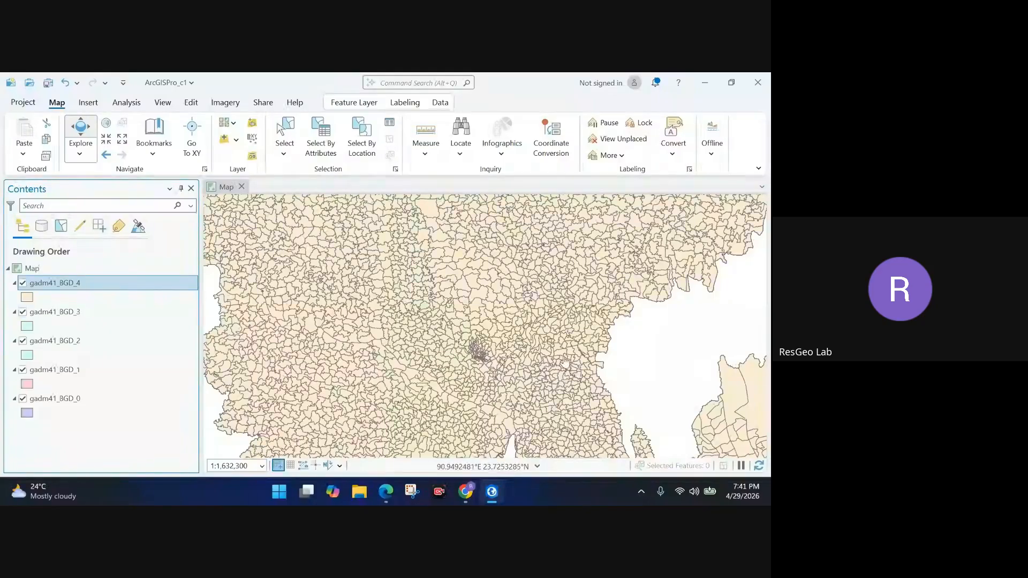
scroll(562, 360, "down", 2)
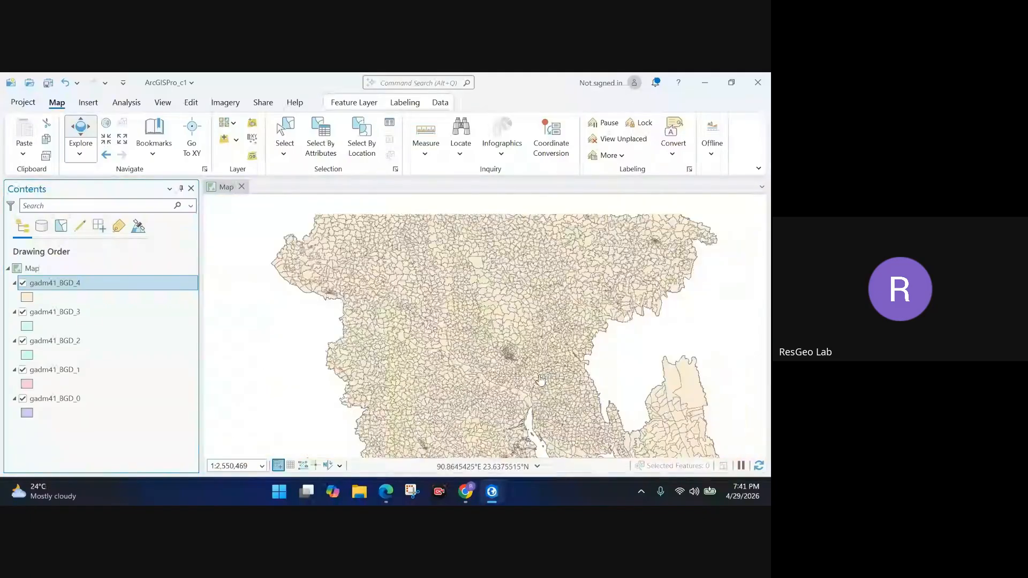
scroll(535, 381, "down", 1)
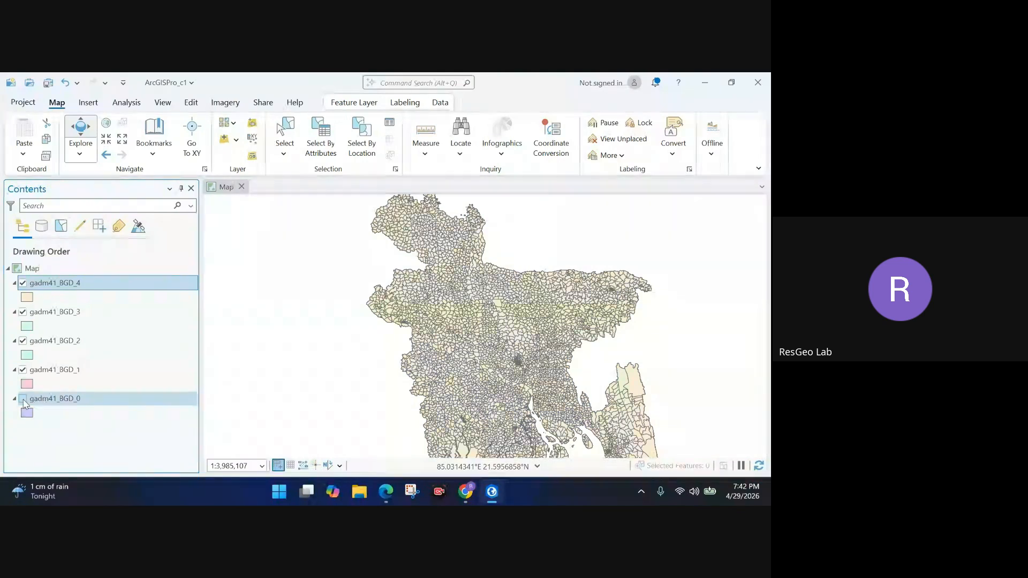
Hide the gadm41_BGD_0, _2, _3 and _4 layers.
left_click(22, 399)
left_click(23, 340)
left_click(23, 312)
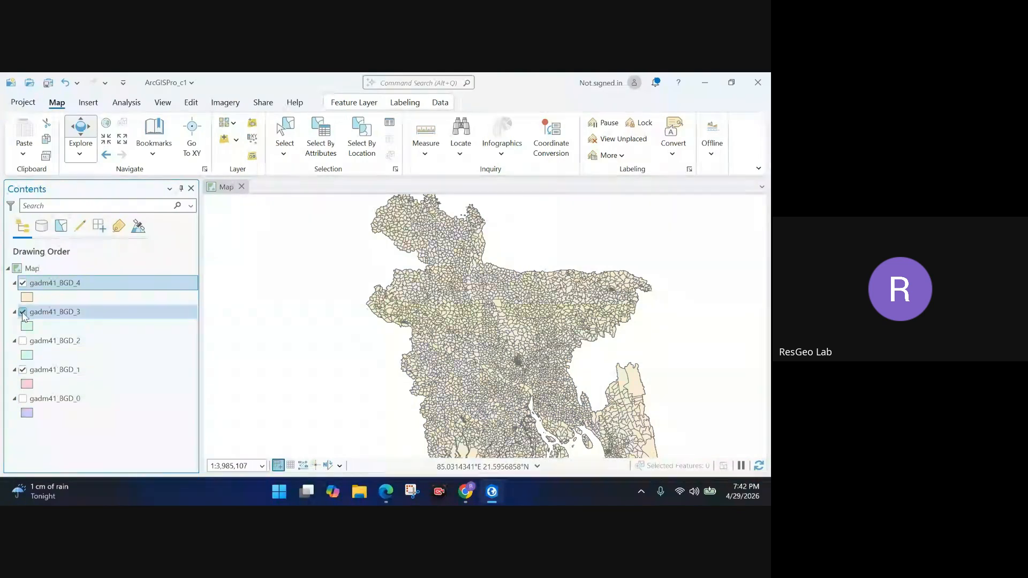
left_click(22, 282)
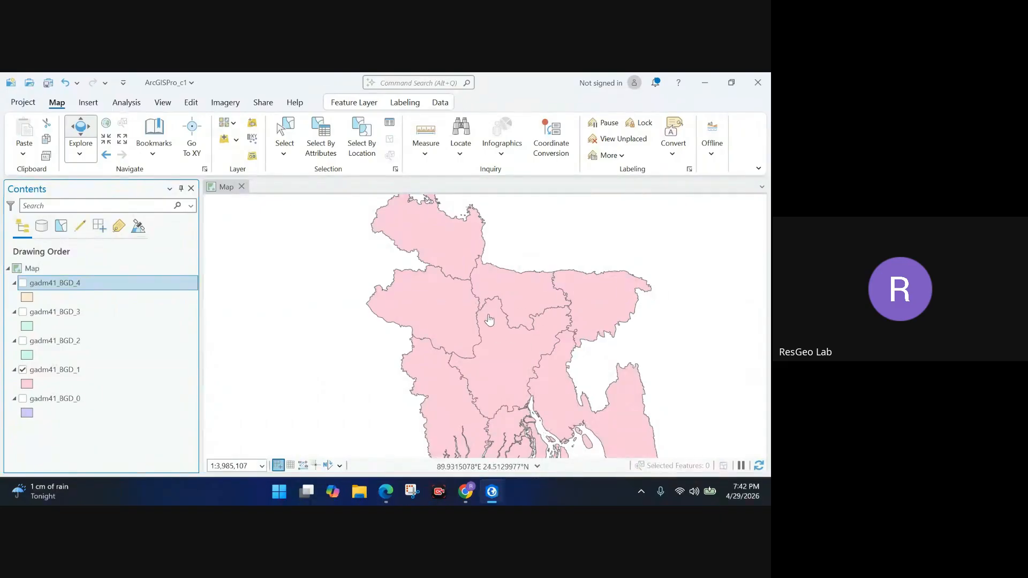
Select gadm41_BGD_0, _2, _3 and _4 together and remove them from the map.
left_click(76, 318, "ctrl")
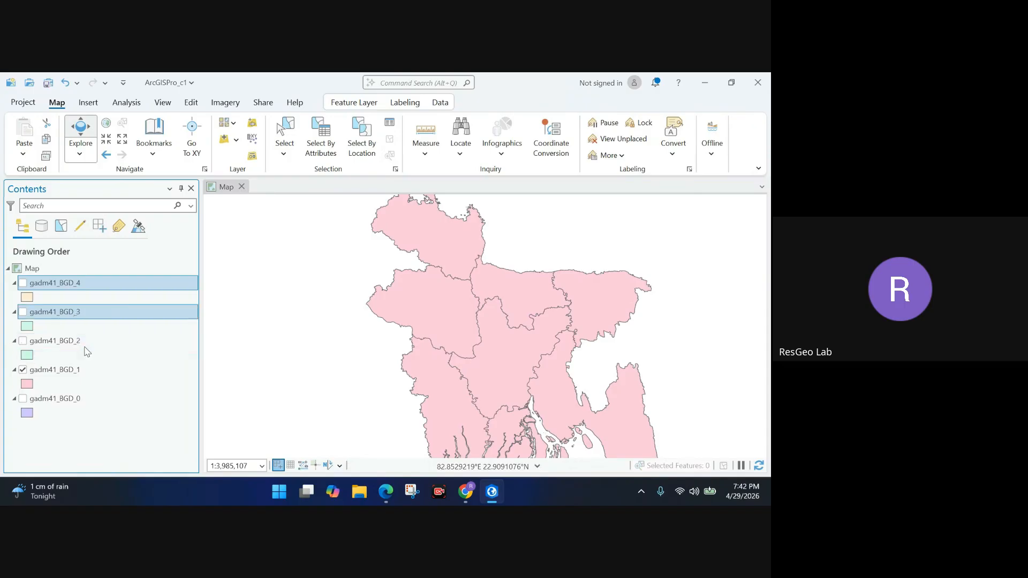
left_click(80, 343, "ctrl")
left_click(95, 403, "ctrl")
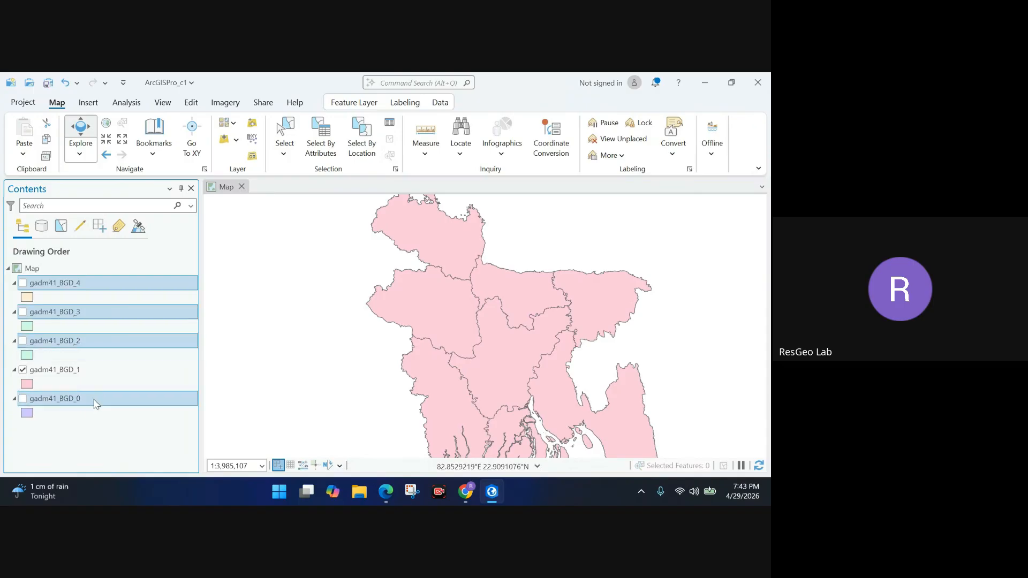
right_click(95, 402)
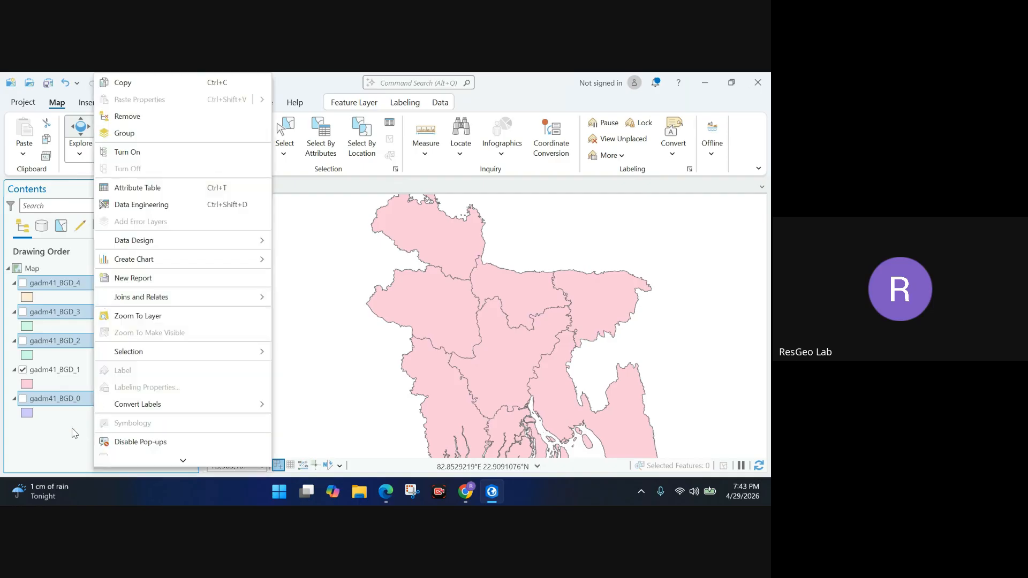
left_click(75, 447)
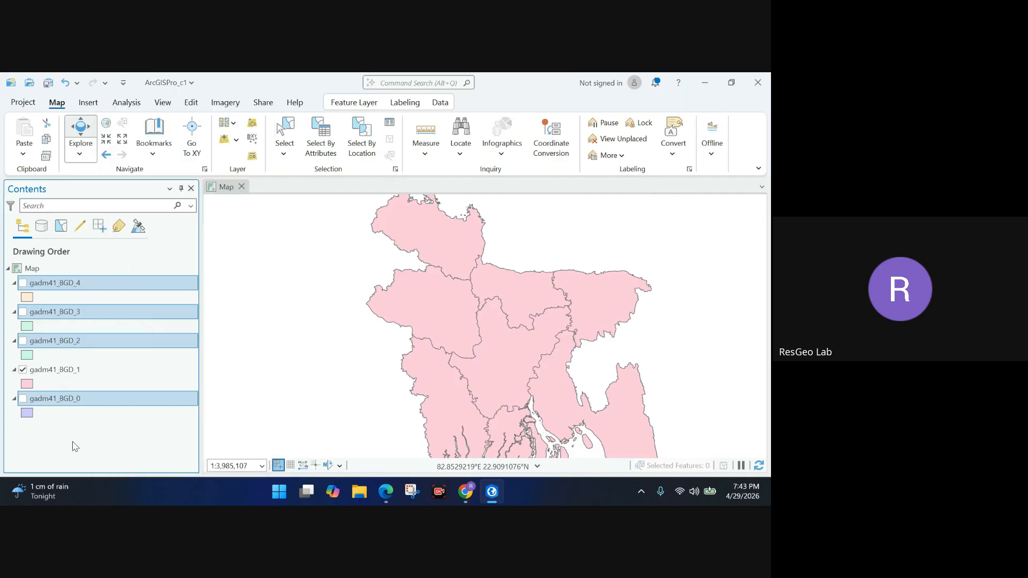
right_click(114, 408)
left_click(150, 115)
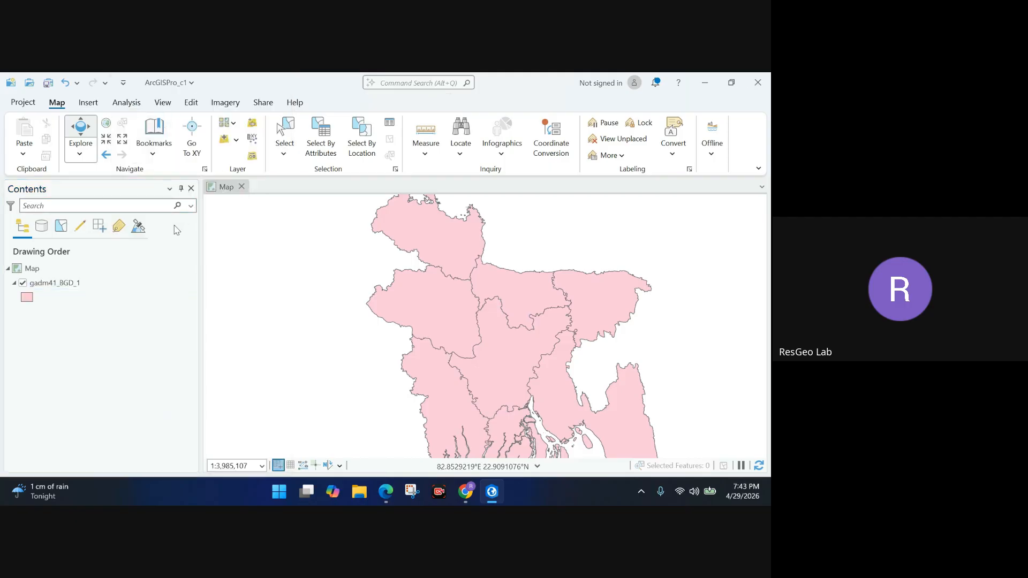
scroll(477, 268, "down", 2)
scroll(524, 271, "up", 1)
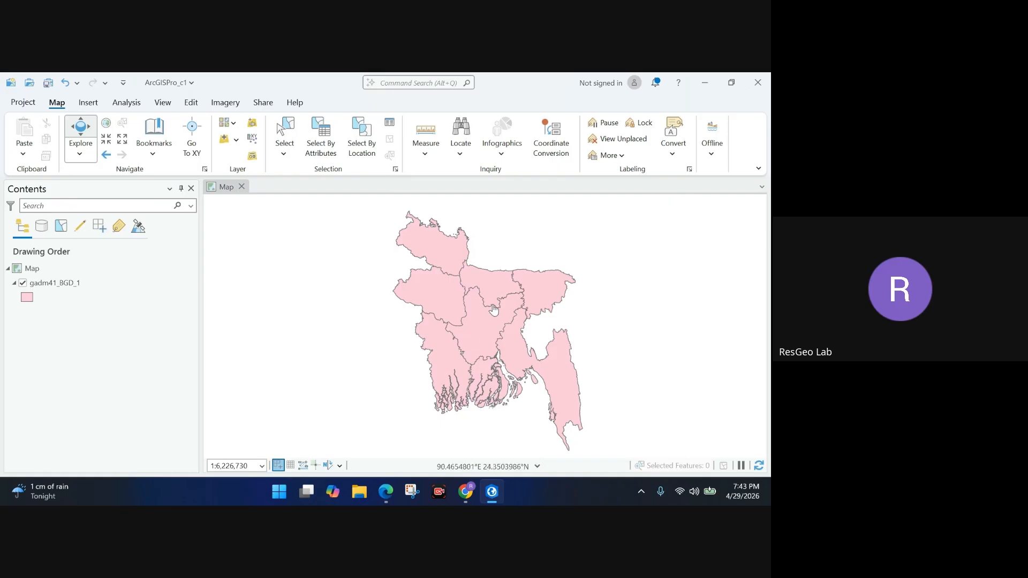
left_click(31, 303)
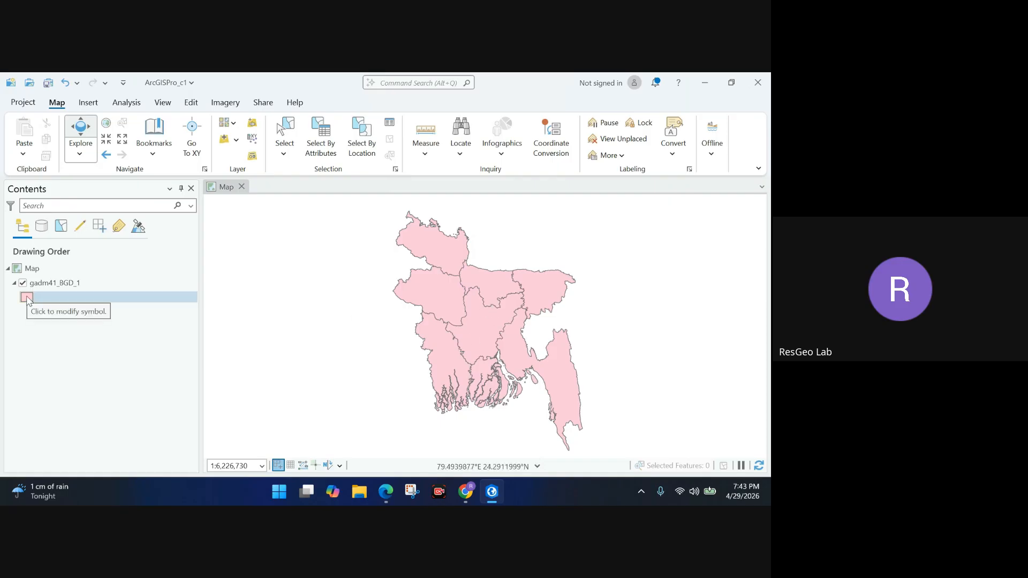
Open the divisions symbol gallery and preview hollow, Cemetery, Land and Landmark/POI fills.
left_click(28, 299)
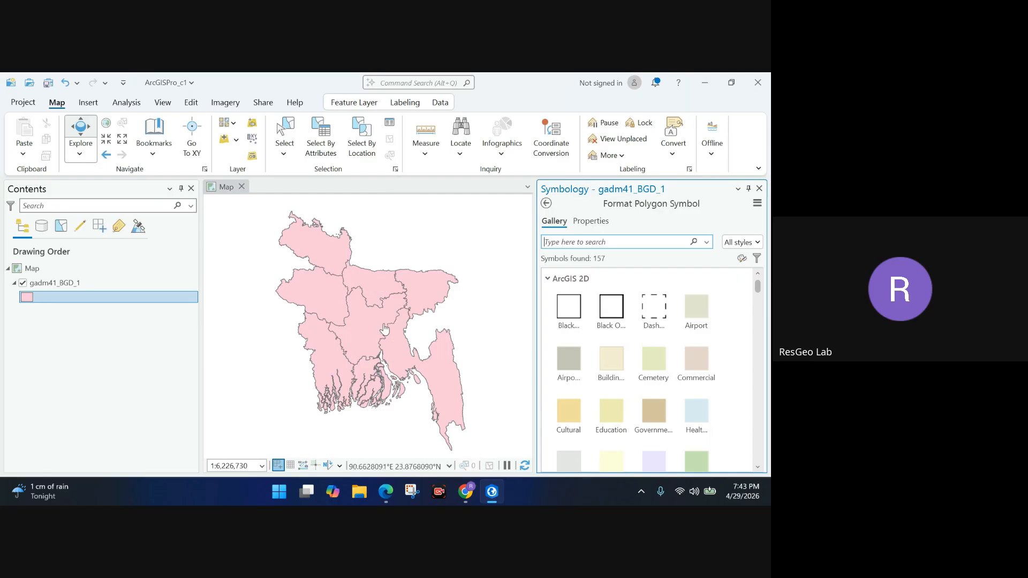
left_click(578, 318)
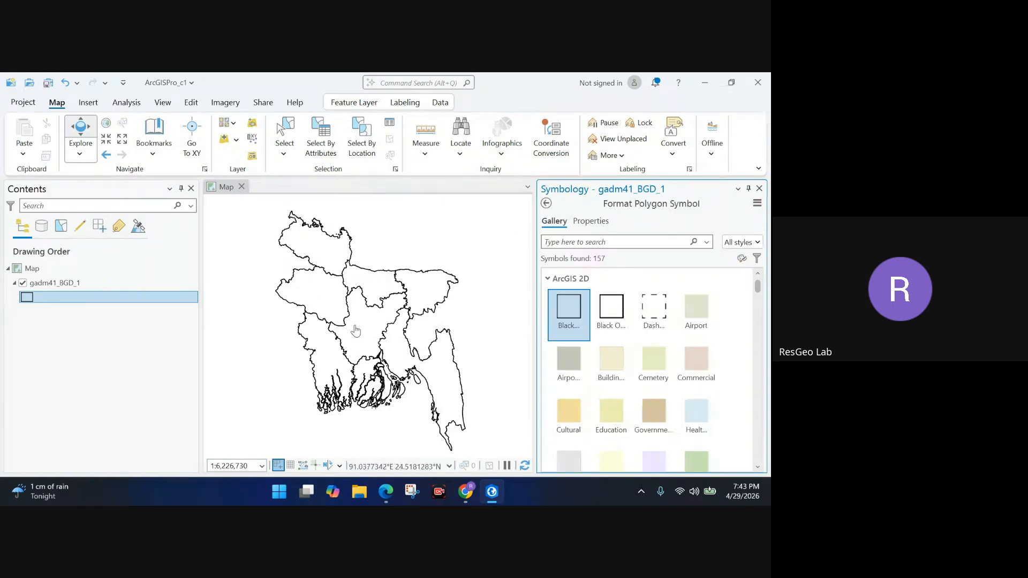
left_click(654, 364)
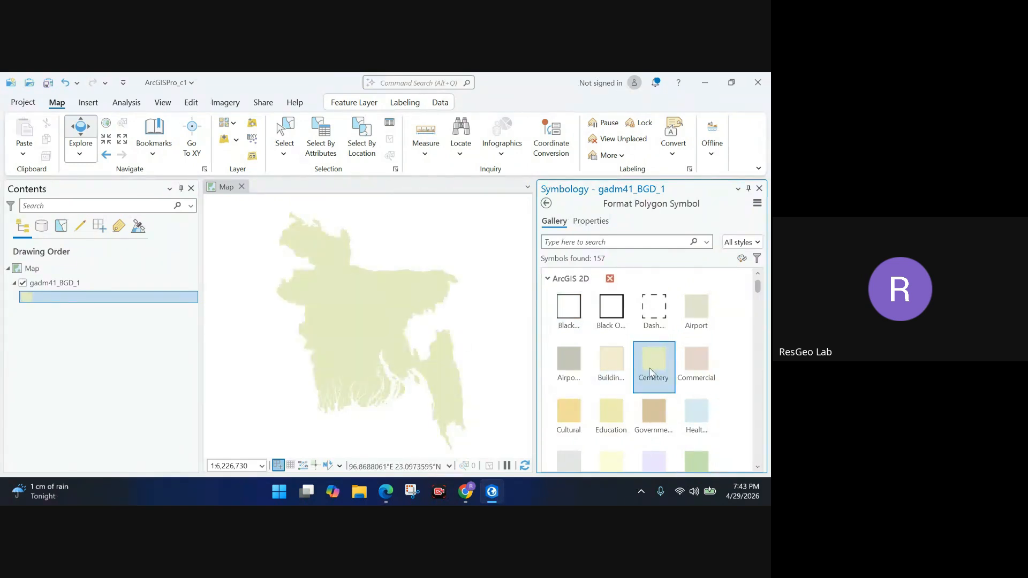
scroll(648, 358, "down", 1)
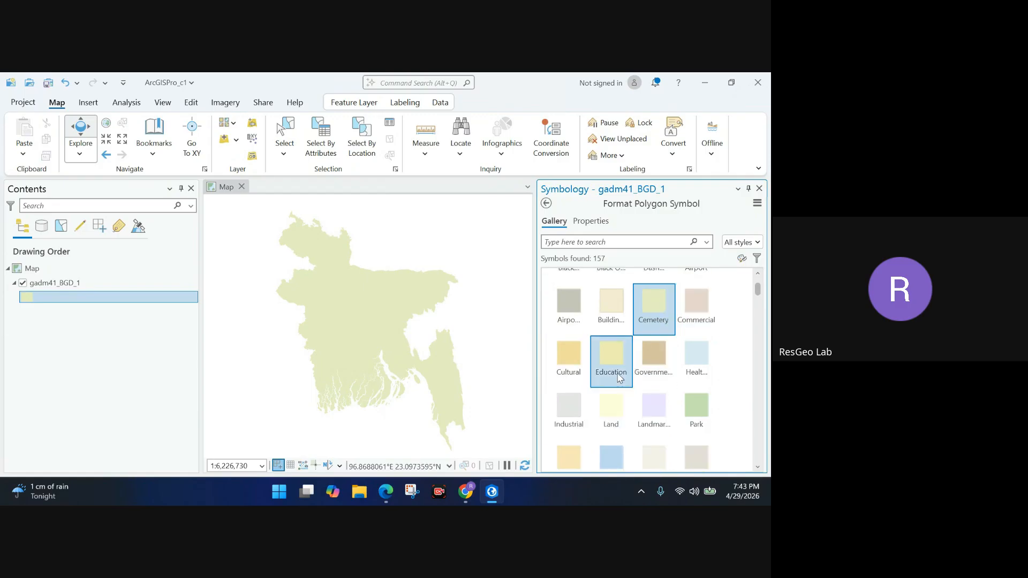
left_click(611, 408)
left_click(654, 409)
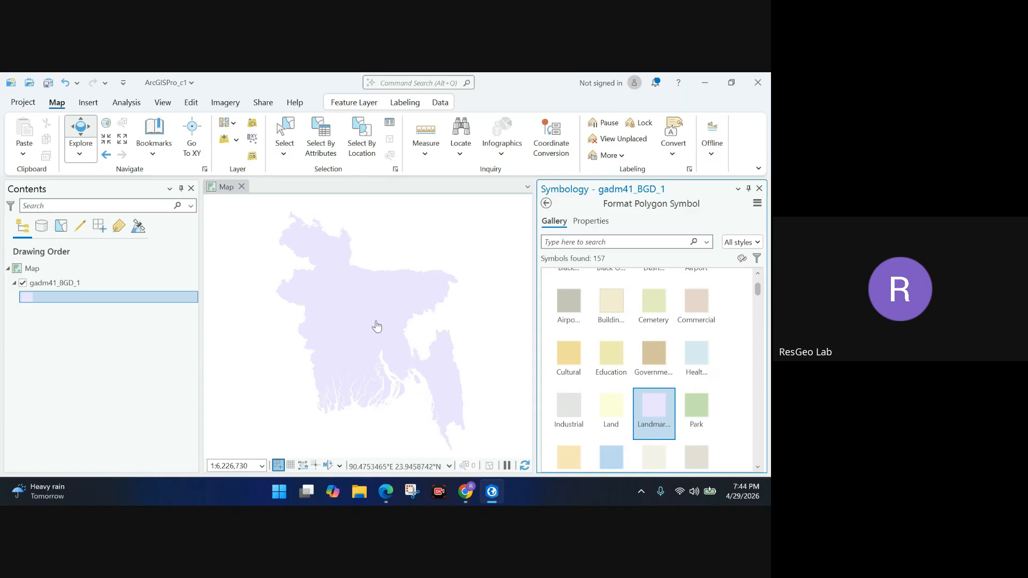
Try the Park and Building fills, then apply the tan Cultural fill.
scroll(611, 342, "down", 1)
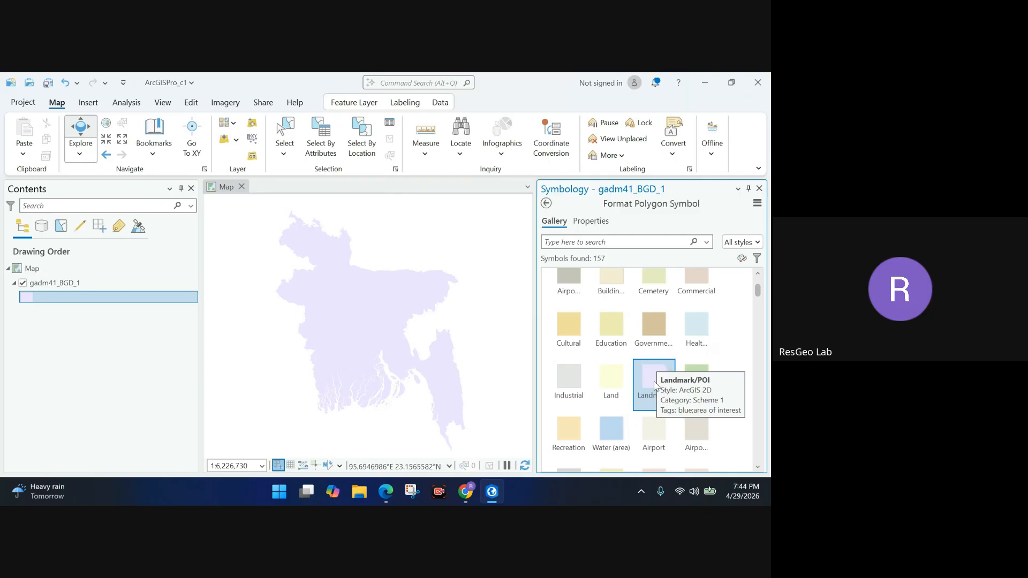
scroll(656, 387, "down", 4)
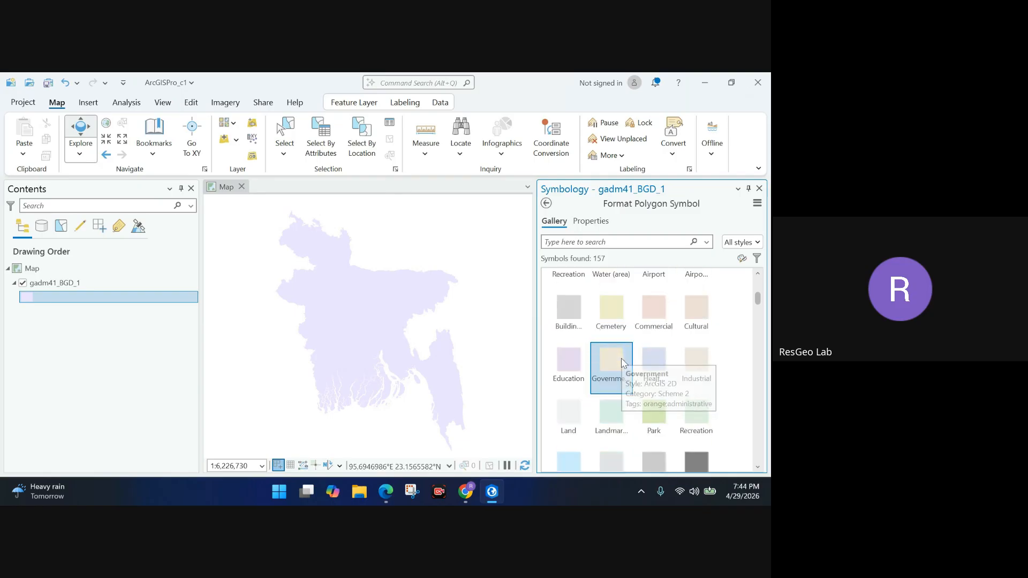
scroll(624, 375, "down", 1)
scroll(624, 375, "down", 1)
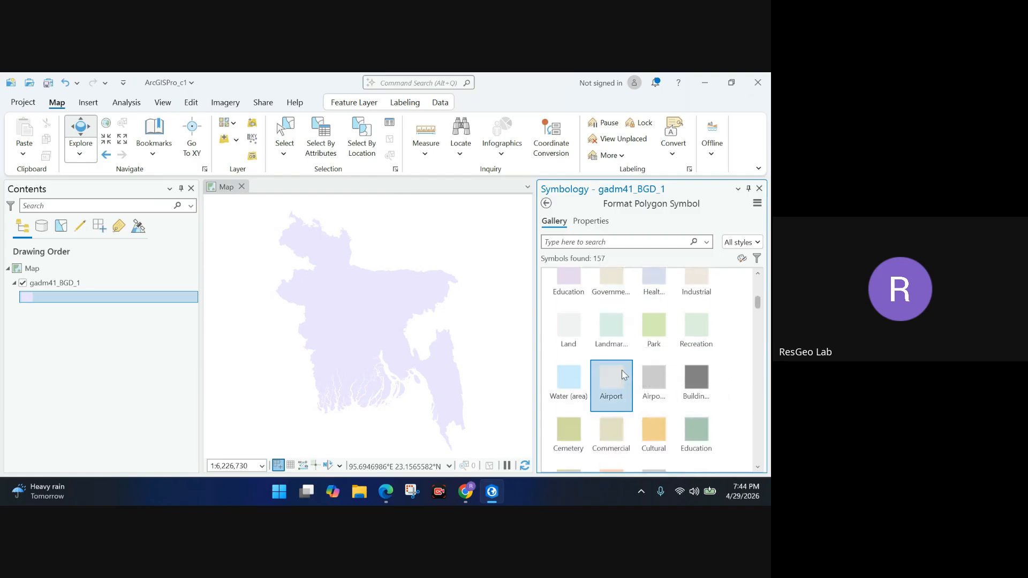
left_click(654, 348)
left_click(696, 382)
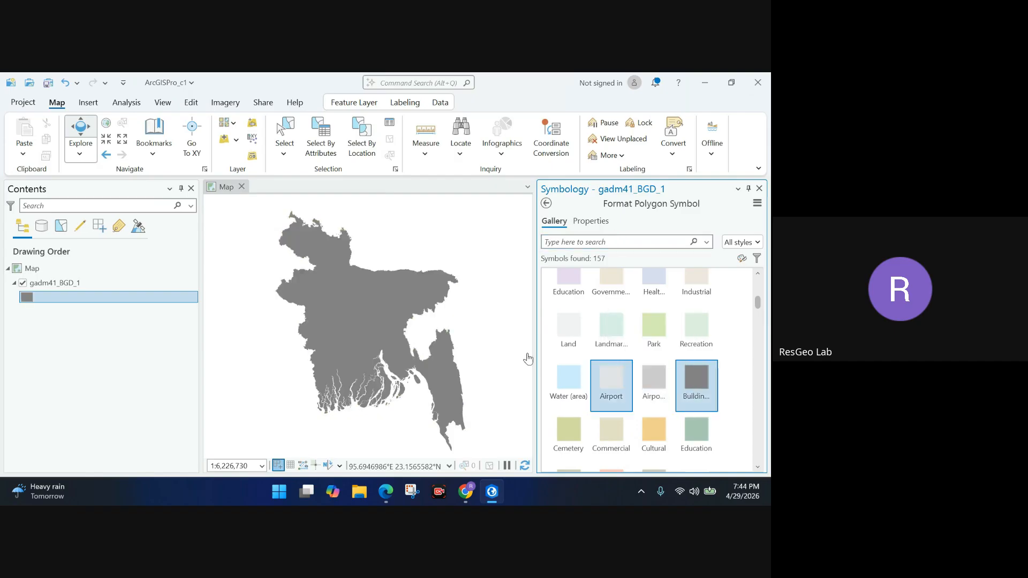
scroll(651, 371, "down", 1)
left_click(654, 394)
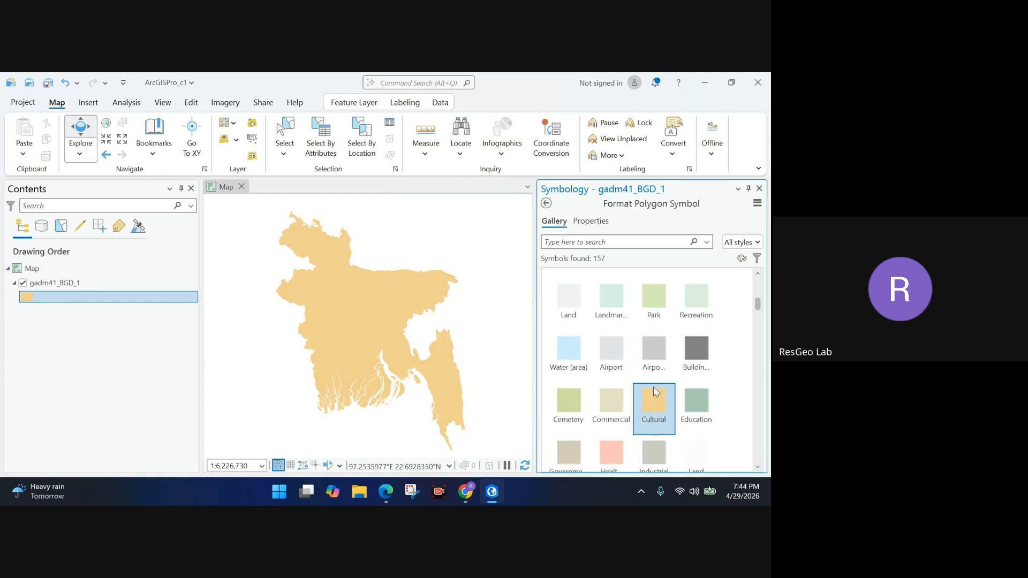
scroll(653, 385, "down", 3)
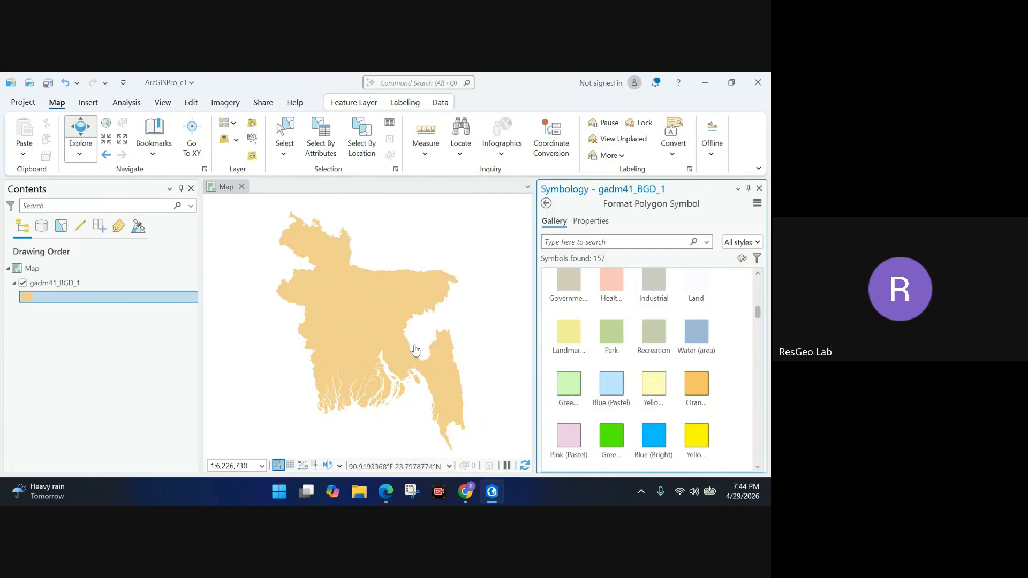
Preview pastel and bright fills on the divisions: green, blue, pale yellow, orange, pink and bright yellow.
left_click(563, 386)
left_click(611, 385)
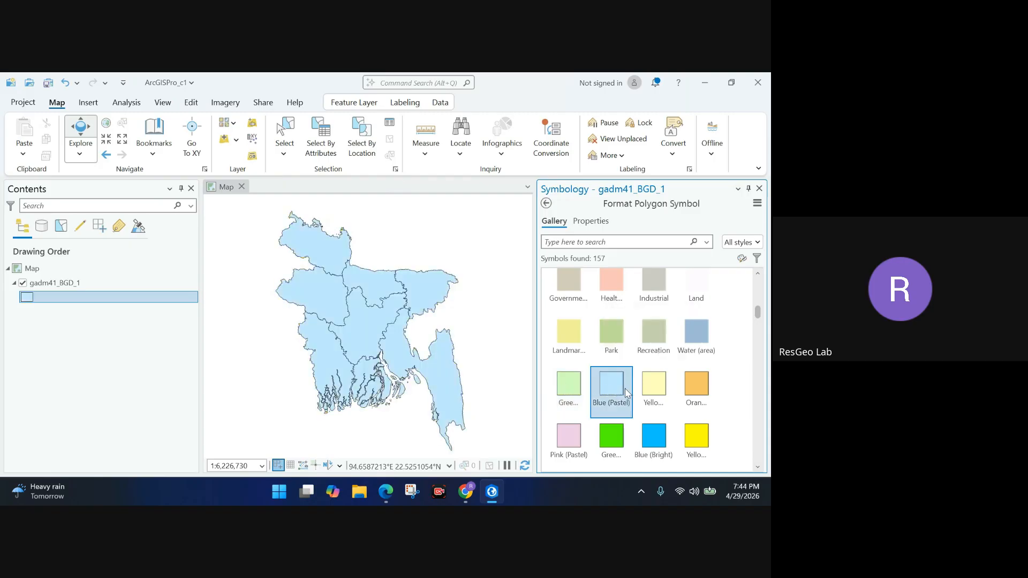
left_click(654, 385)
left_click(701, 385)
left_click(568, 436)
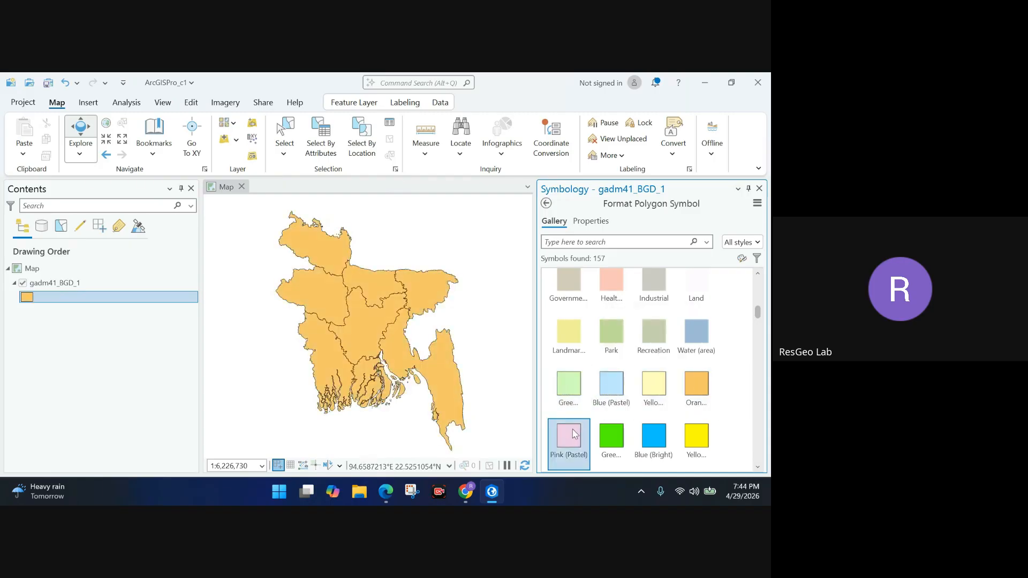
left_click(610, 436)
left_click(642, 442)
left_click(689, 441)
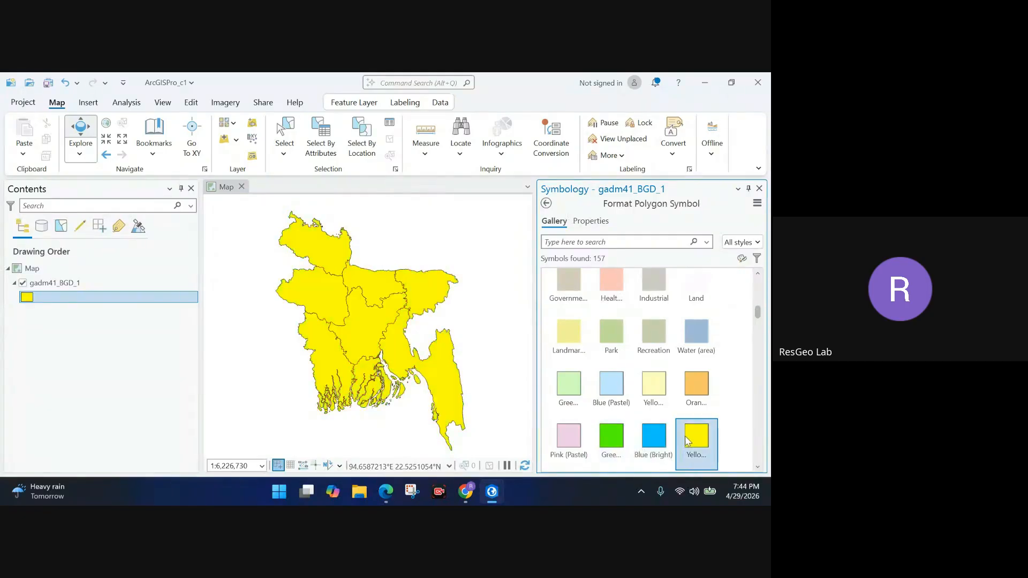
Retry pink, green, blue and yellow, then apply the pale yellow Landmark/POI fill.
scroll(642, 428, "down", 1)
left_click(569, 407)
left_click(594, 417)
left_click(654, 415)
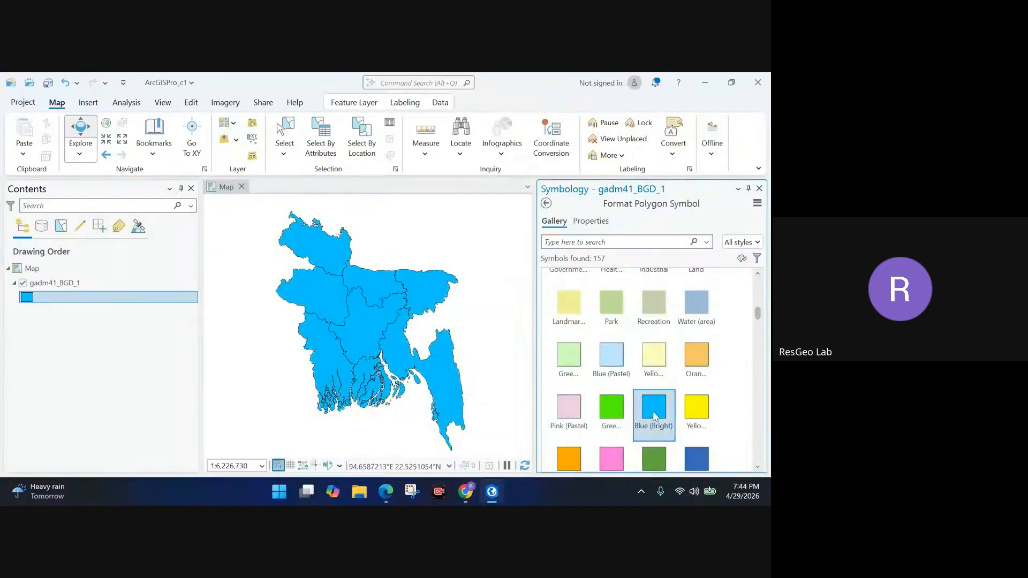
left_click(691, 412)
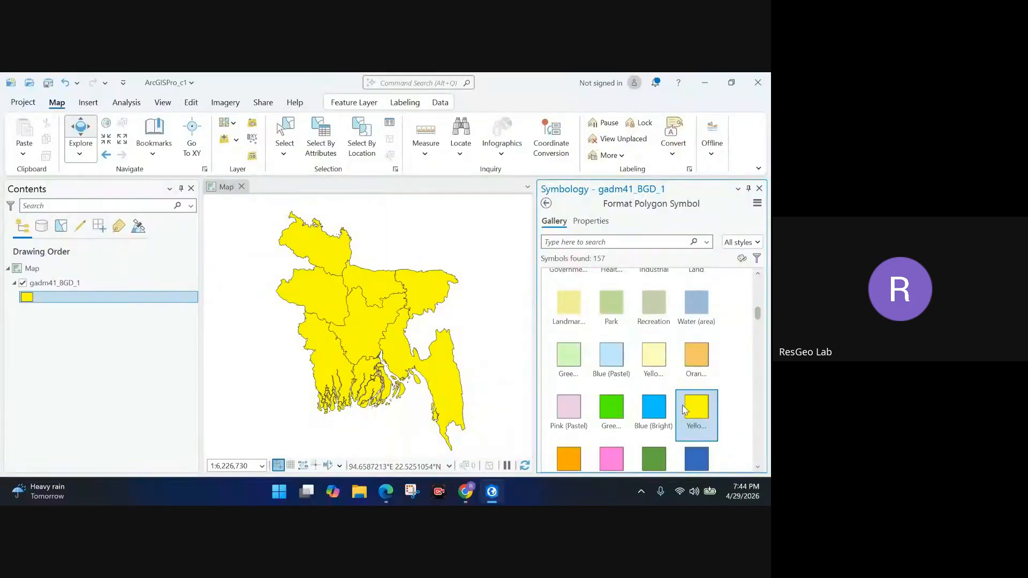
scroll(642, 413, "up", 2)
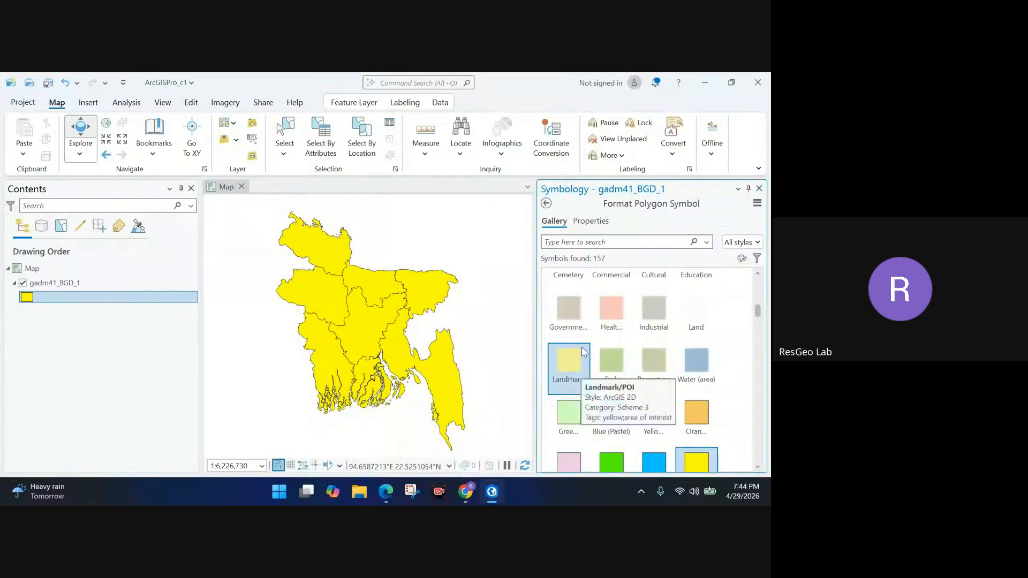
left_click(583, 385)
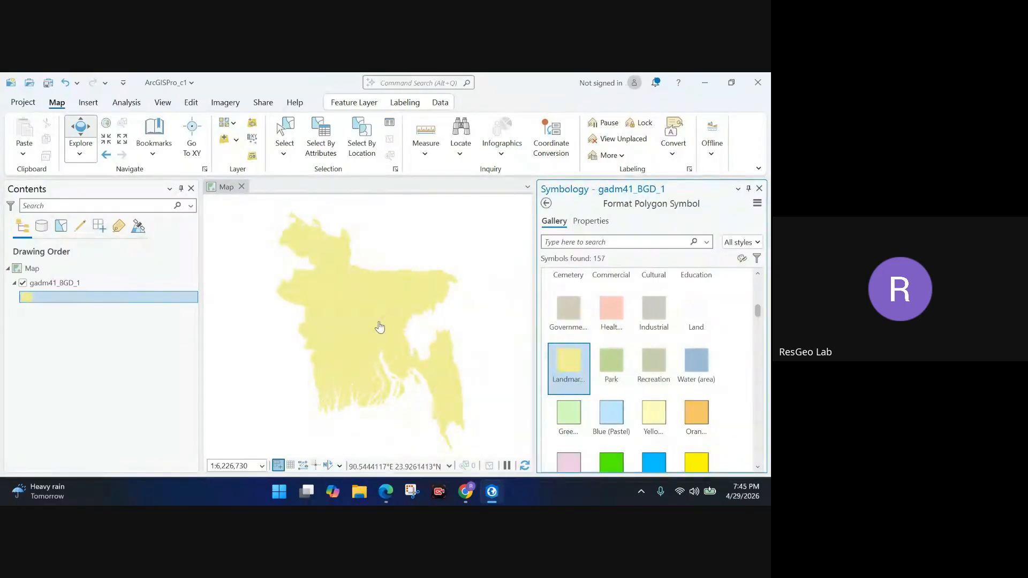
scroll(575, 398, "down", 1)
scroll(576, 397, "down", 5)
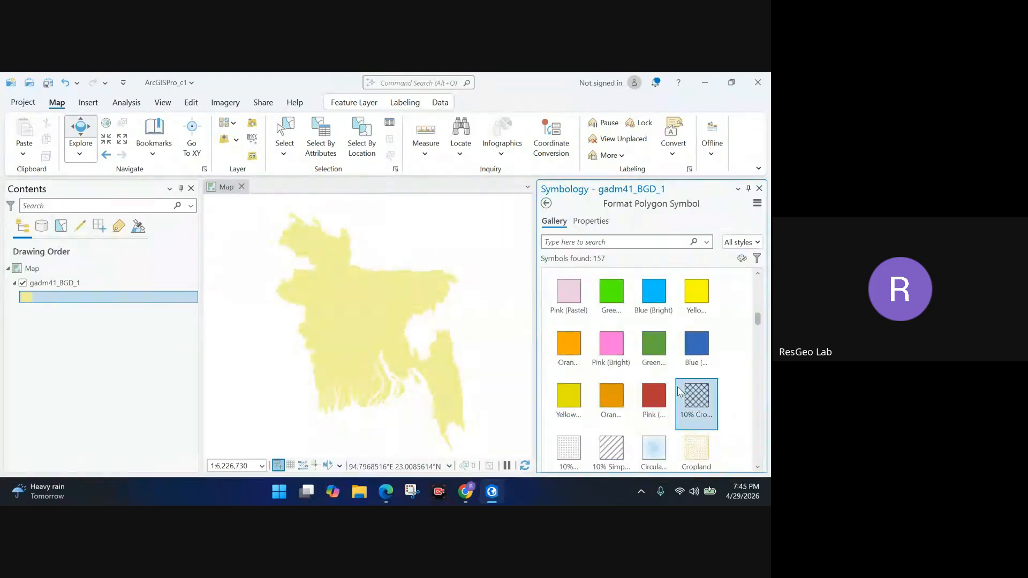
Compare orange, yellow, dark red and blue fills, then settle on the pale yellow outlined fill.
left_click(608, 412)
left_click(568, 400)
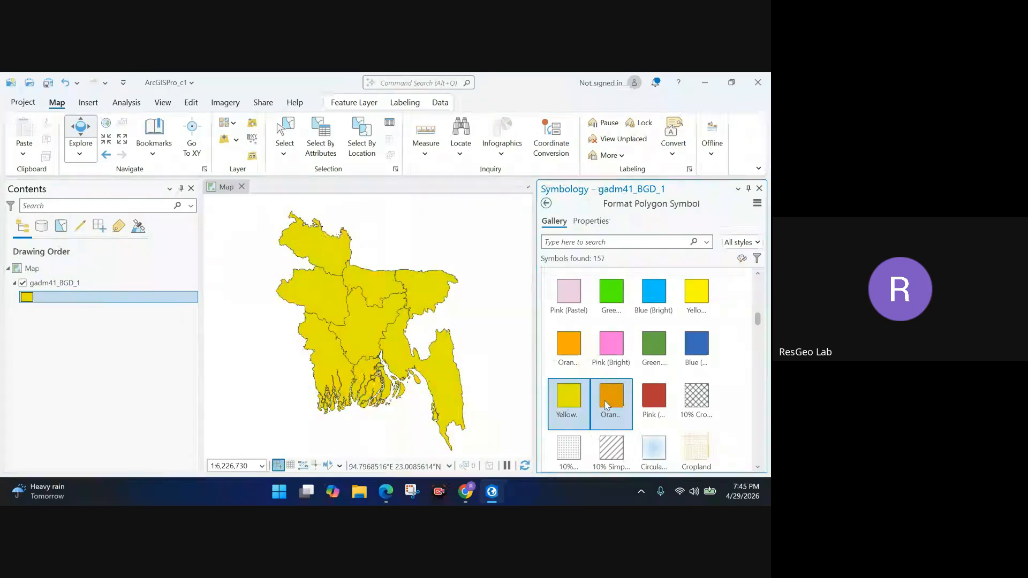
left_click(654, 399)
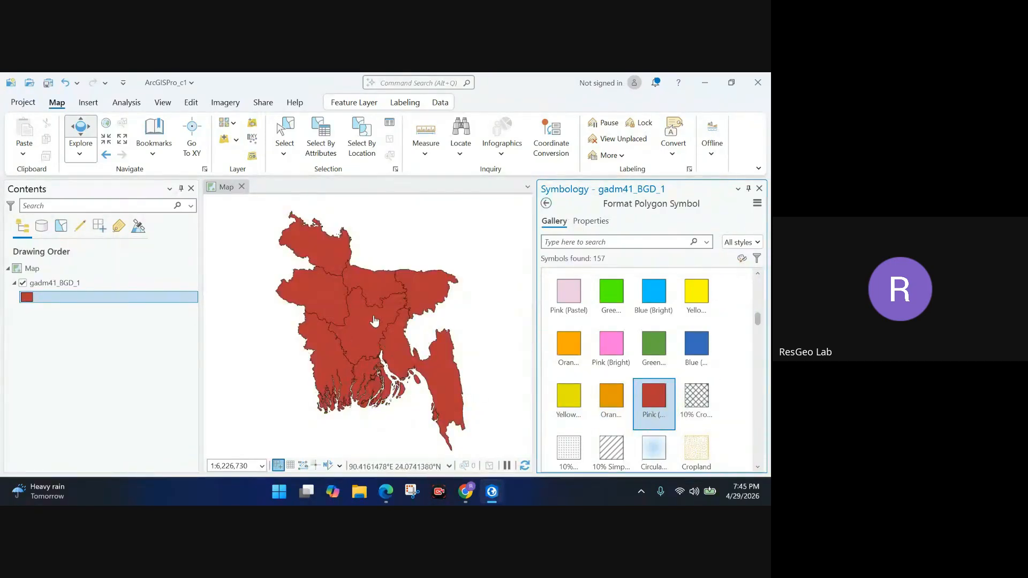
scroll(671, 410, "down", 4)
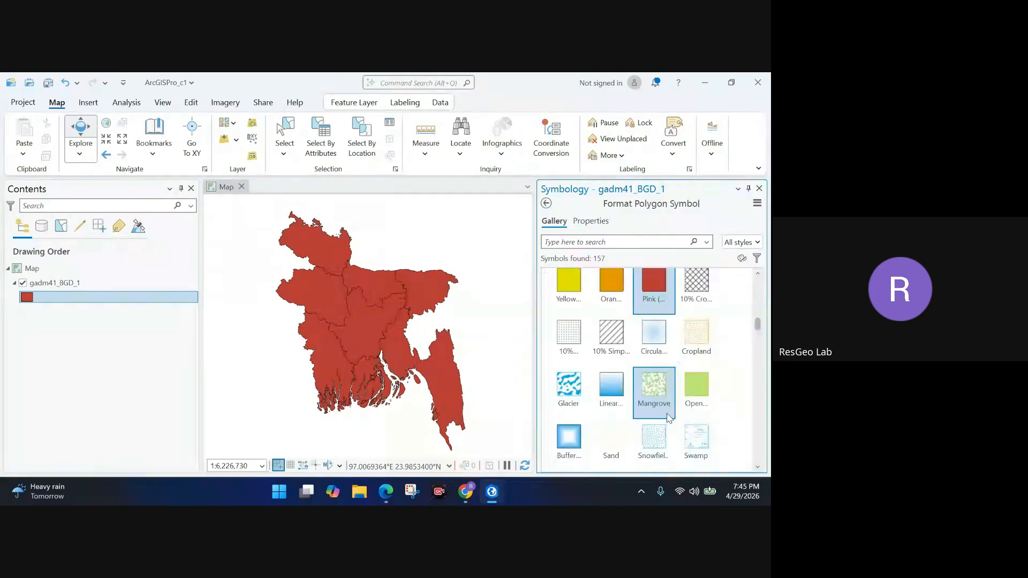
scroll(671, 409, "up", 3)
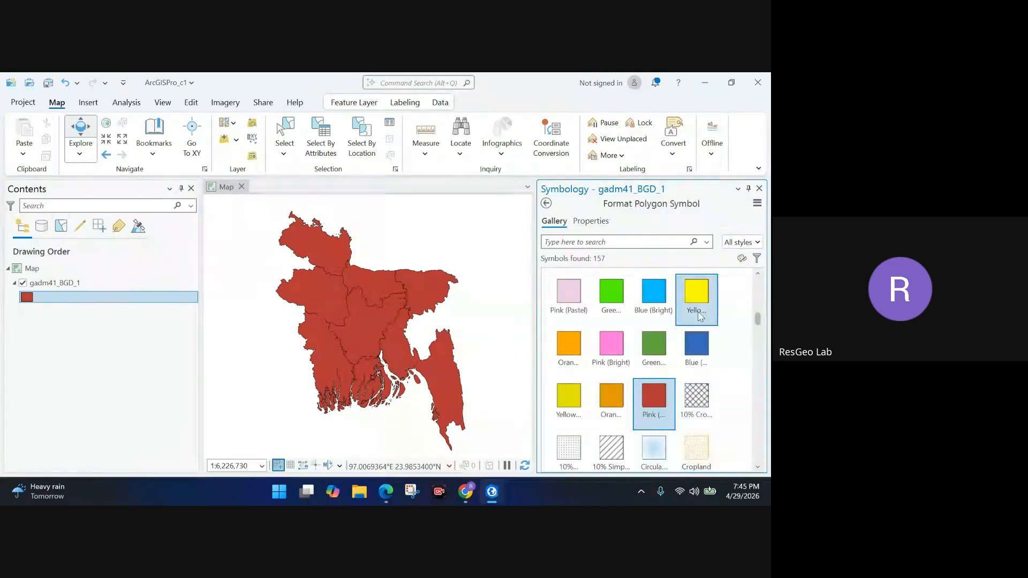
left_click(694, 295)
scroll(652, 382, "up", 1)
scroll(652, 382, "up", 2)
left_click(655, 385)
left_click(697, 339)
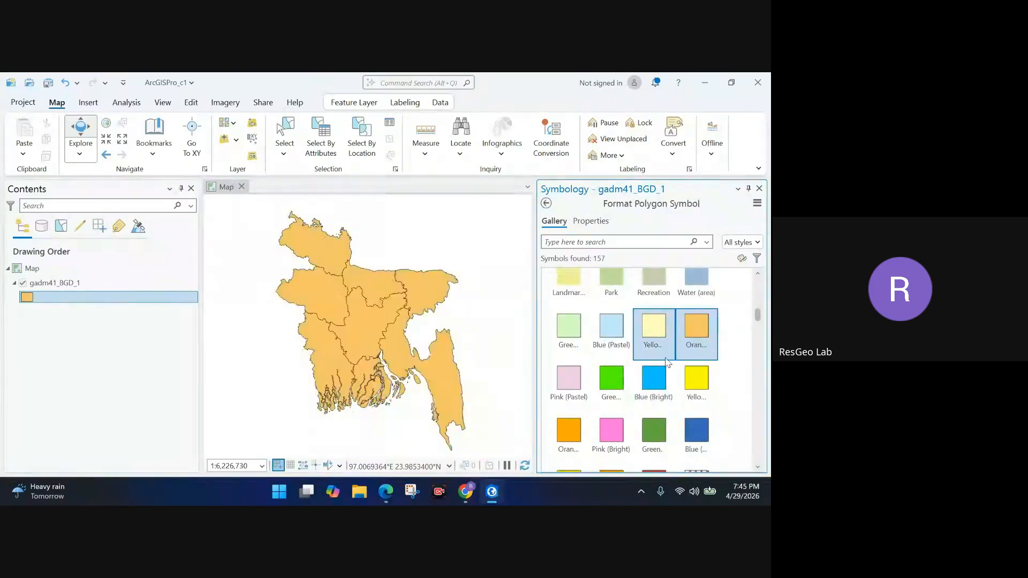
left_click(658, 354)
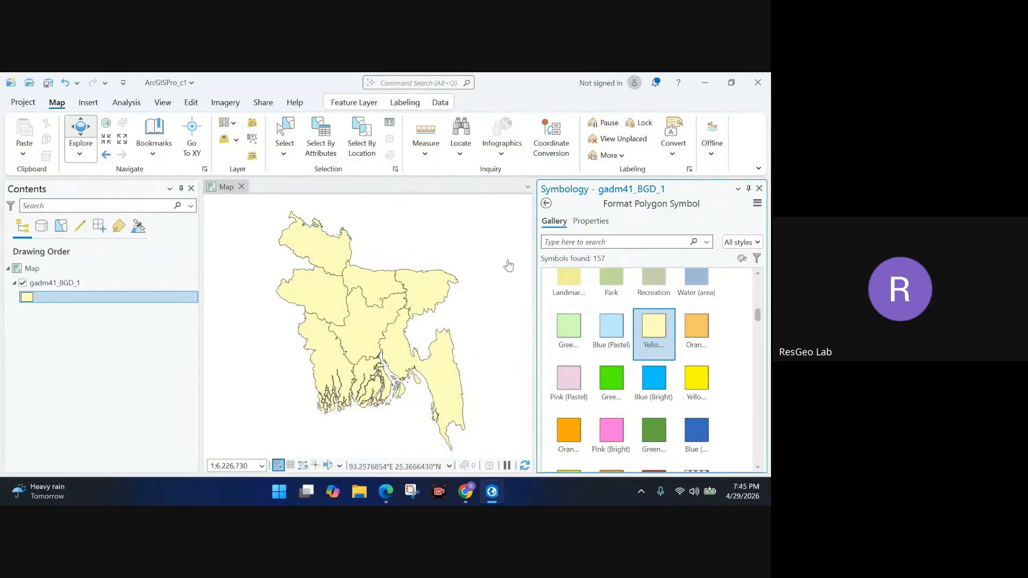
Close symbology, reopen it from the gadm41_BGD_1 layer's menu to check the polygon gallery, and close it again.
left_click(759, 189)
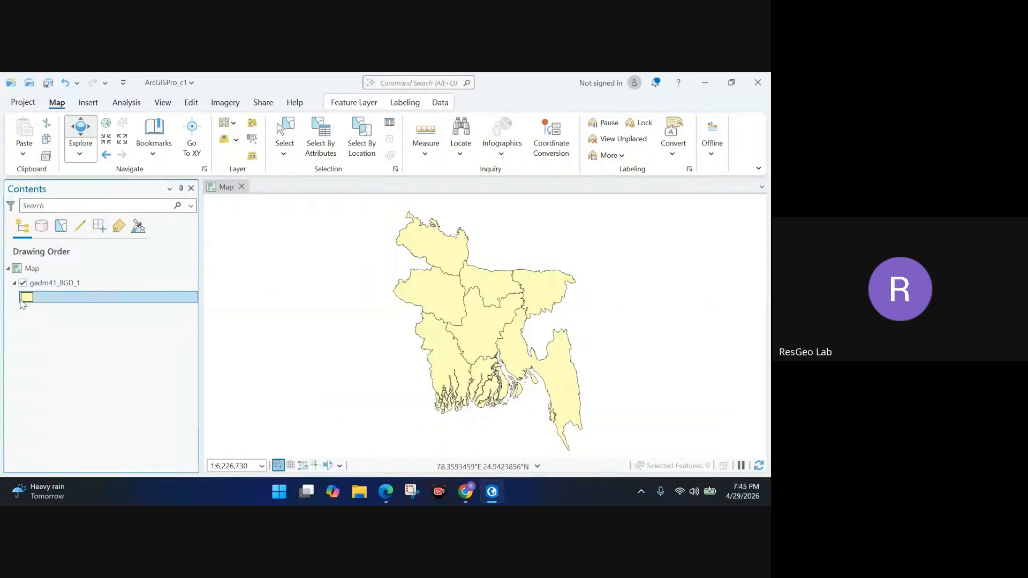
left_click(46, 288)
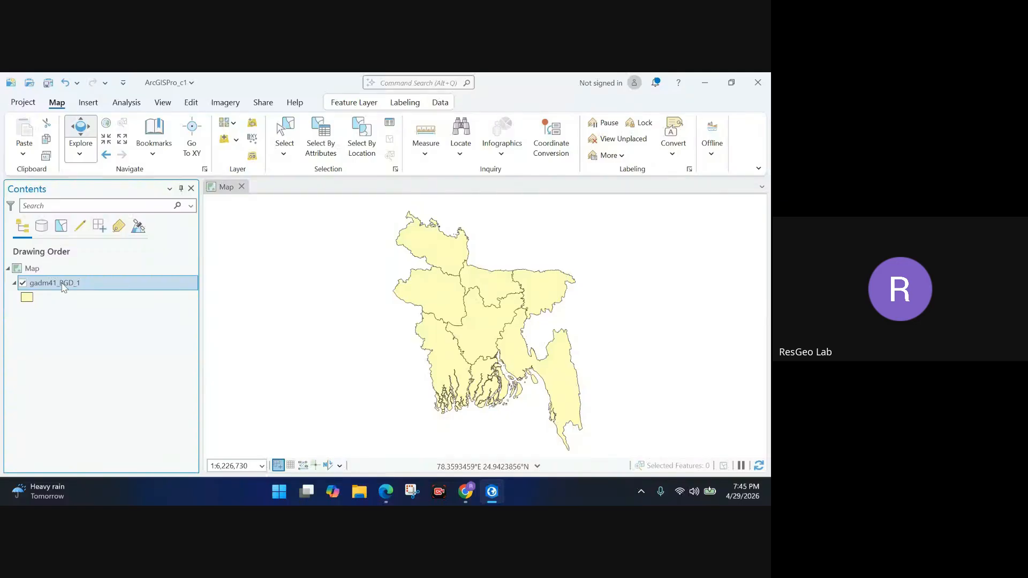
right_click(63, 288)
left_click(122, 398)
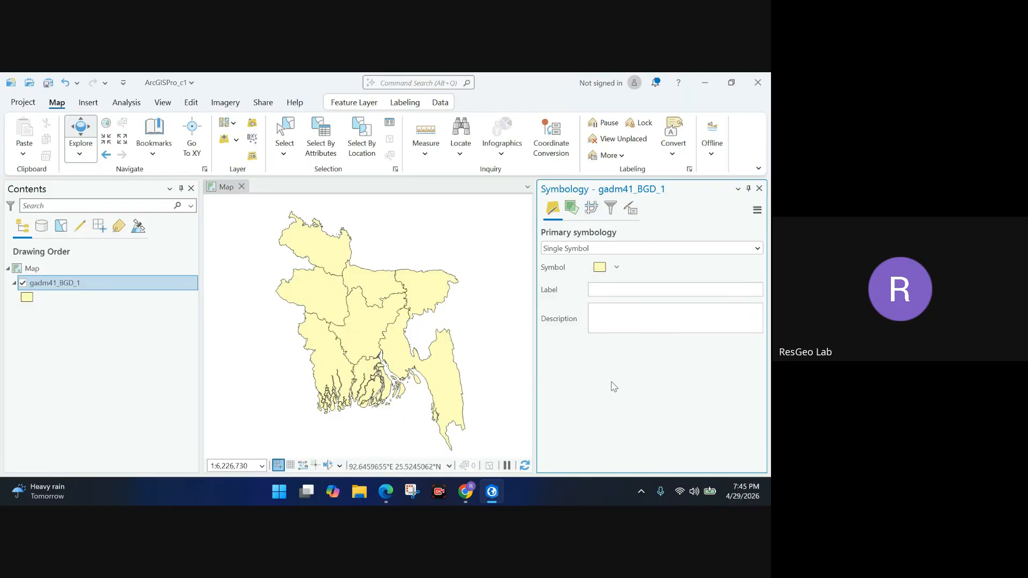
left_click(598, 270)
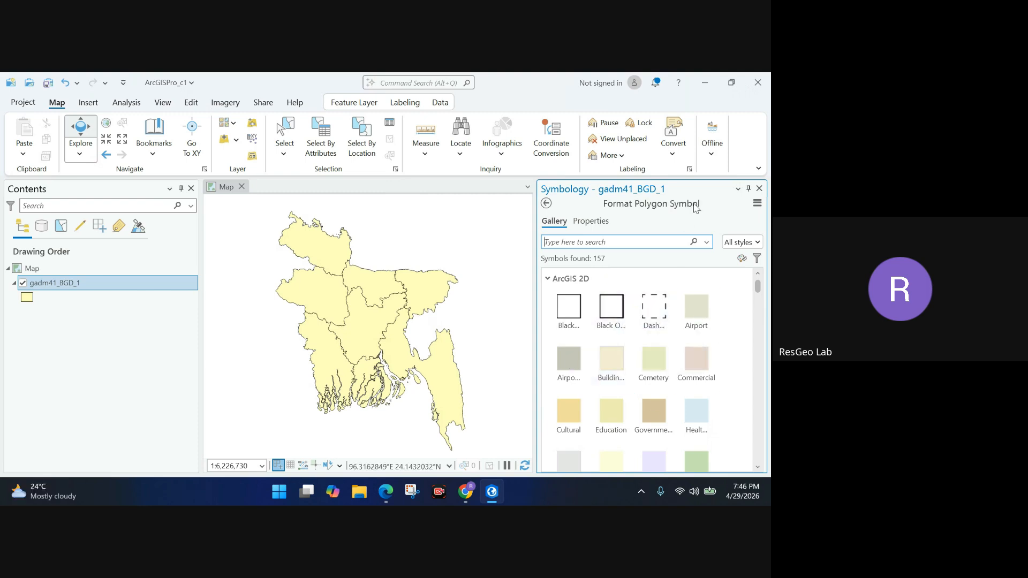
left_click(759, 189)
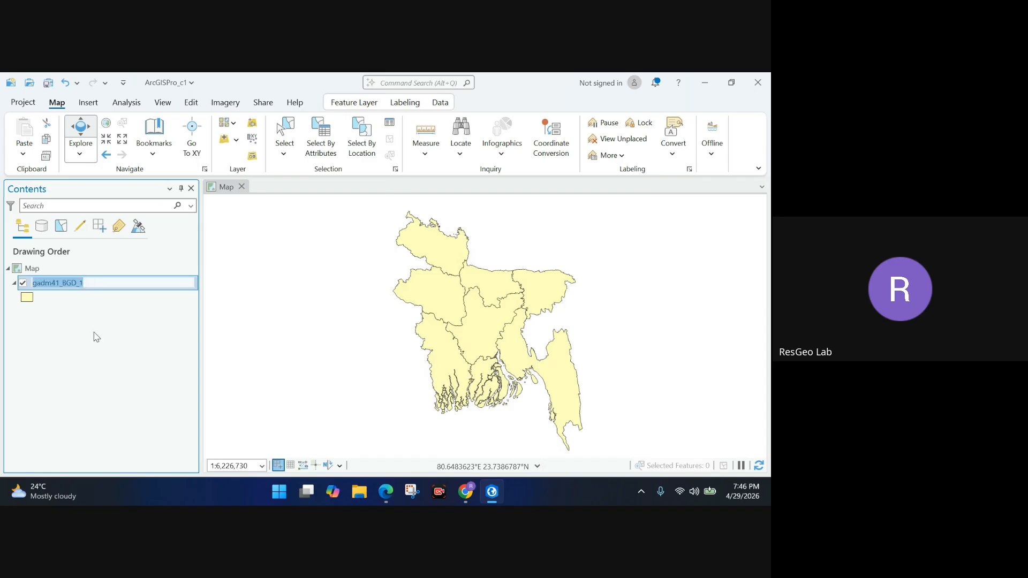
Replace the layer name gadm41_BGD_1 with 'Bangladesh Division' in Contents and confirm it.
left_click(208, 315)
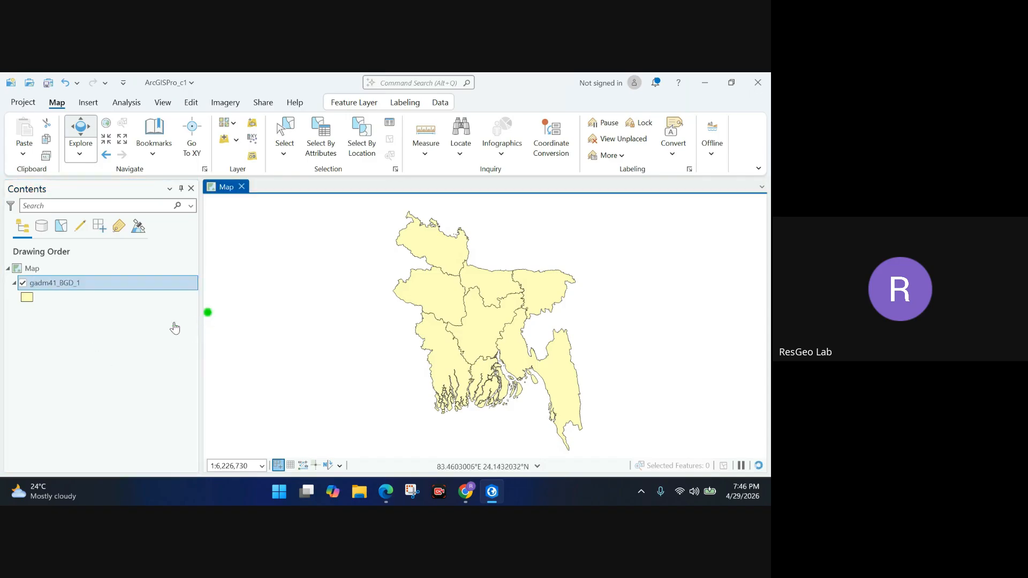
left_click(119, 284)
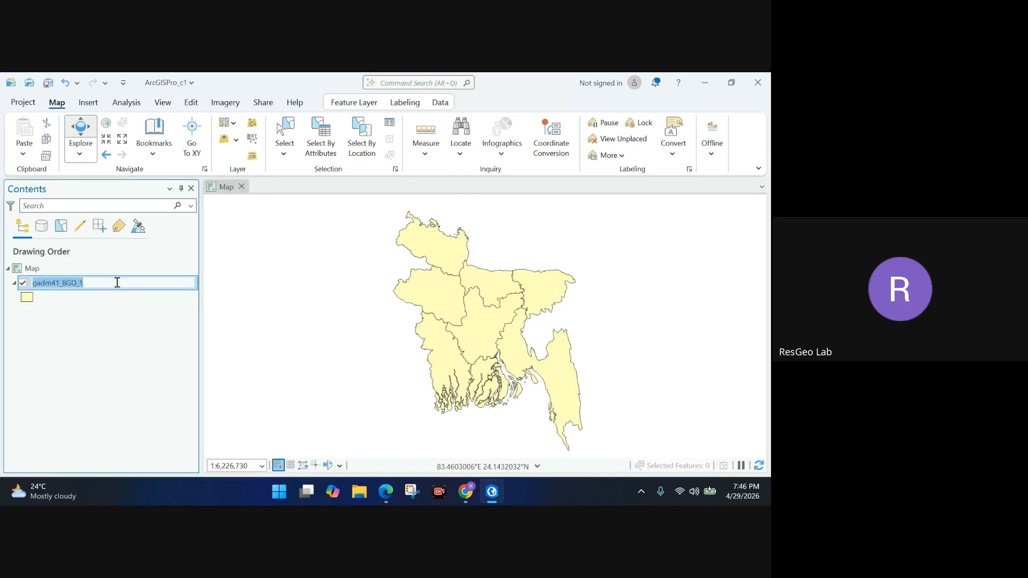
left_click(112, 283)
left_click_drag(112, 283, 32, 292)
type("Bangladesh Division")
key("Return")
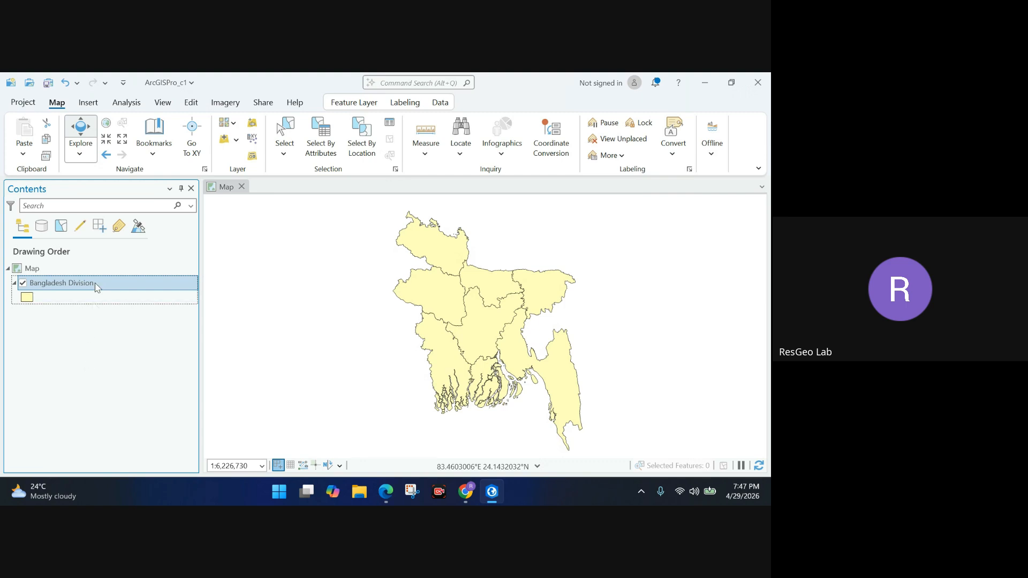
left_click(97, 286)
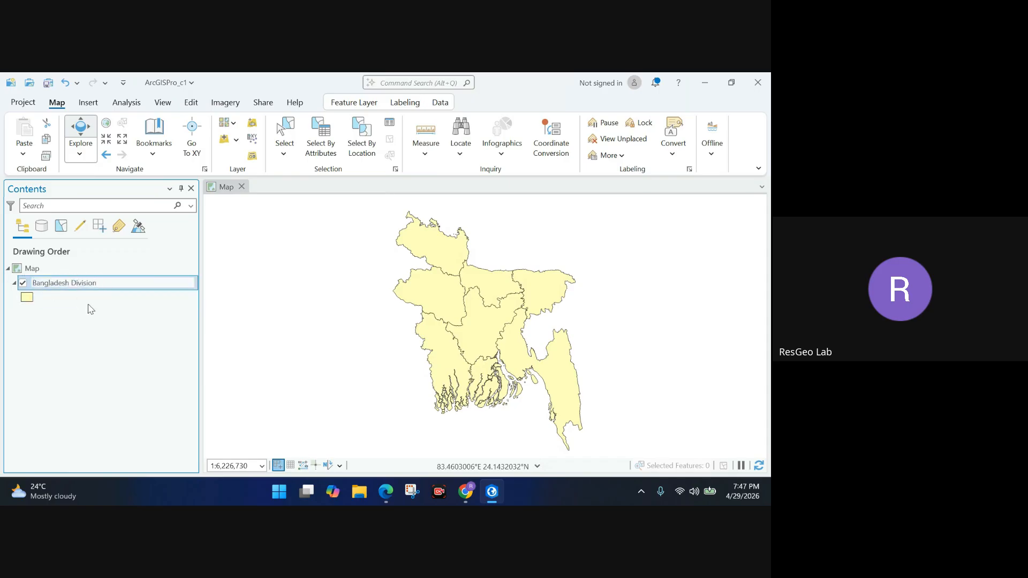
key("Return")
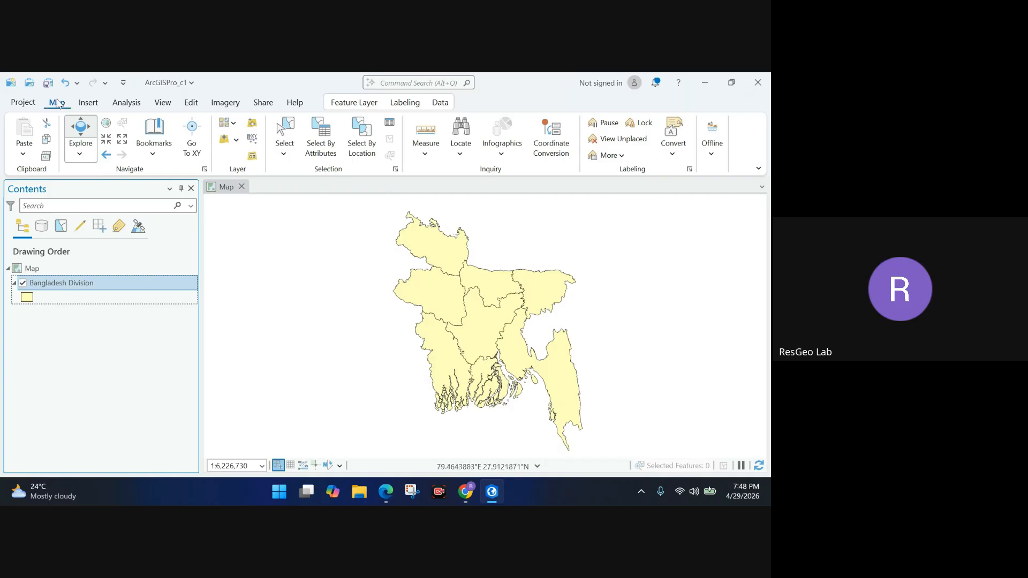
With the Select tool, click through the divisions and finish with central Dhaka selected.
left_click(292, 126)
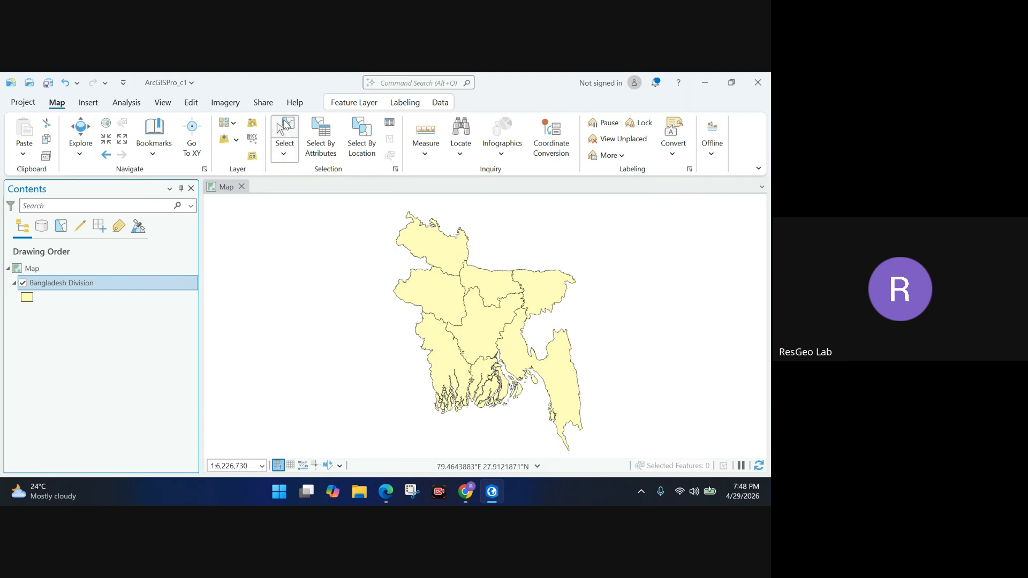
left_click(481, 331)
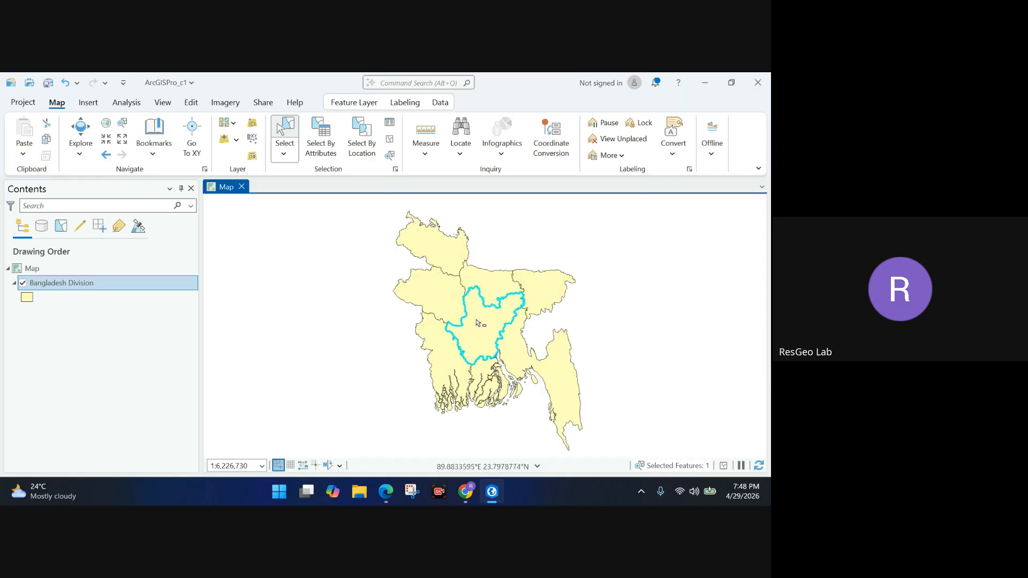
left_click(538, 304)
left_click(488, 282)
left_click(437, 233)
left_click(440, 308)
left_click(451, 368)
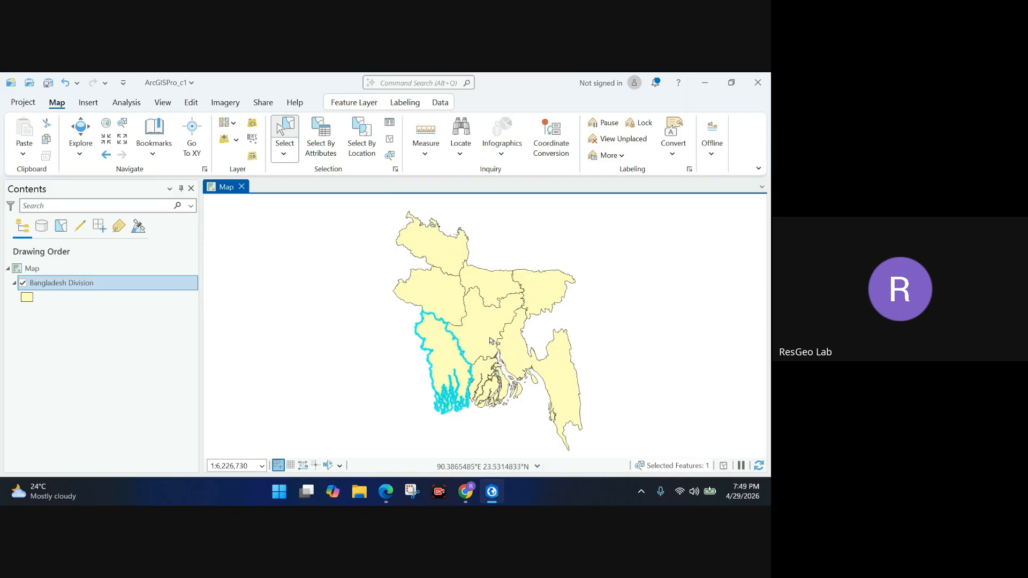
left_click(500, 378)
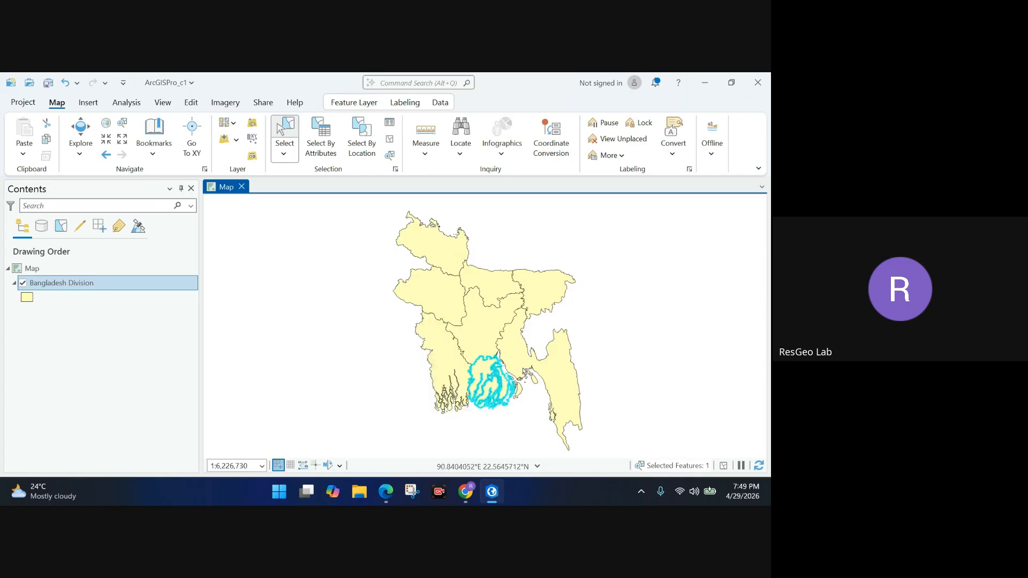
left_click(522, 361)
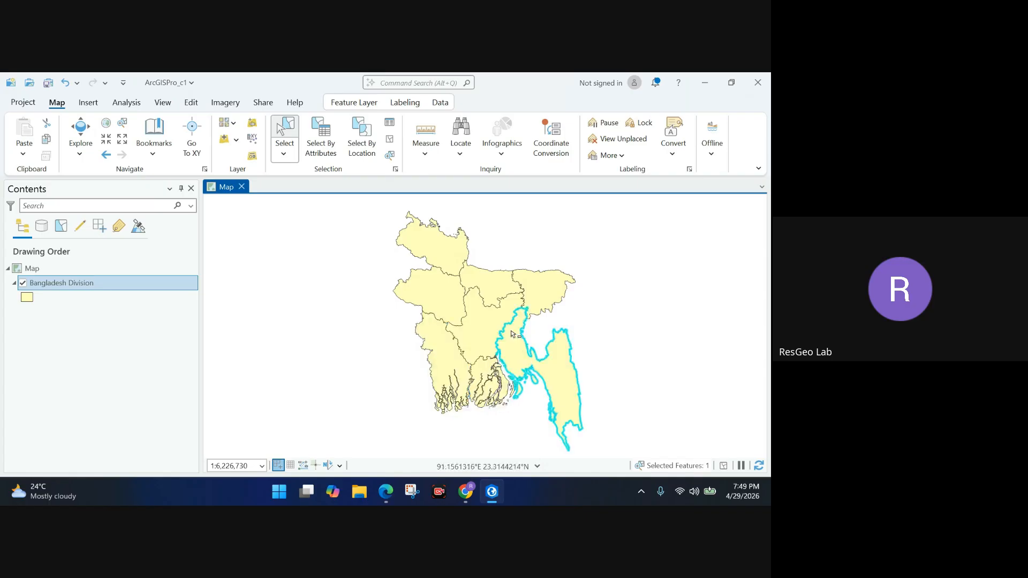
left_click(483, 325)
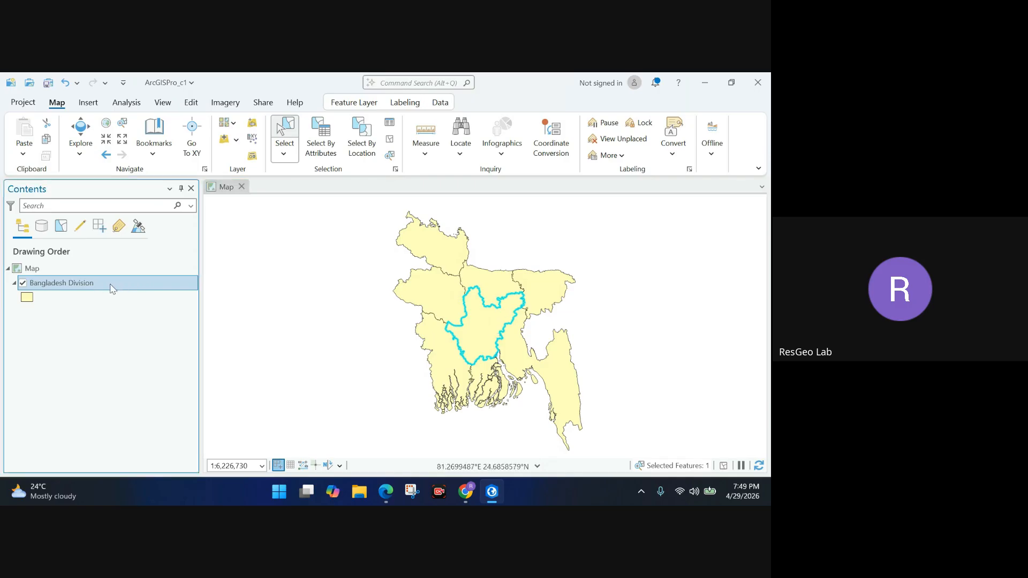
Open Export Features from the Bangladesh Division layer's Data menu.
right_click(106, 288)
mouse_move(217, 447)
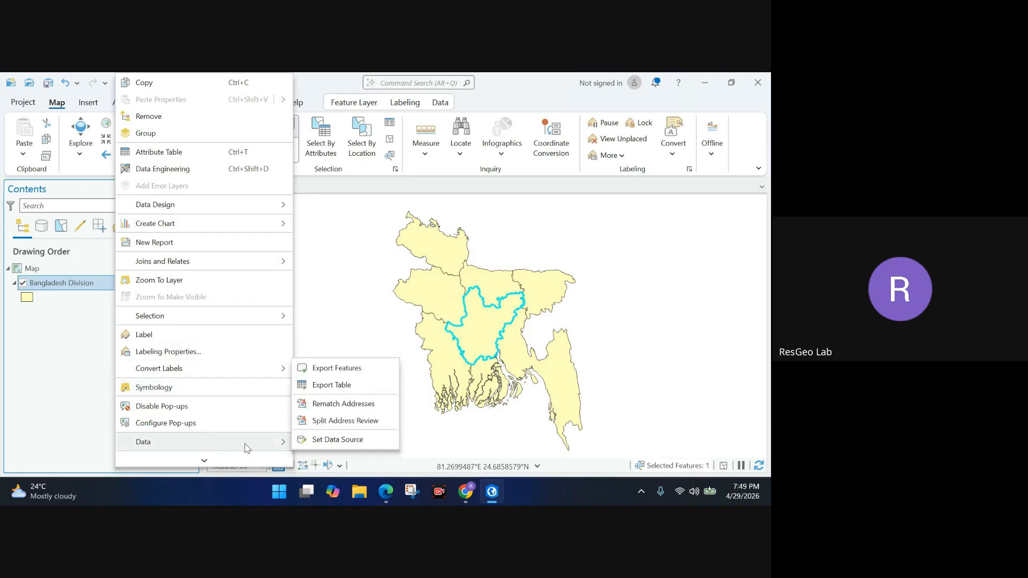
left_click(356, 372)
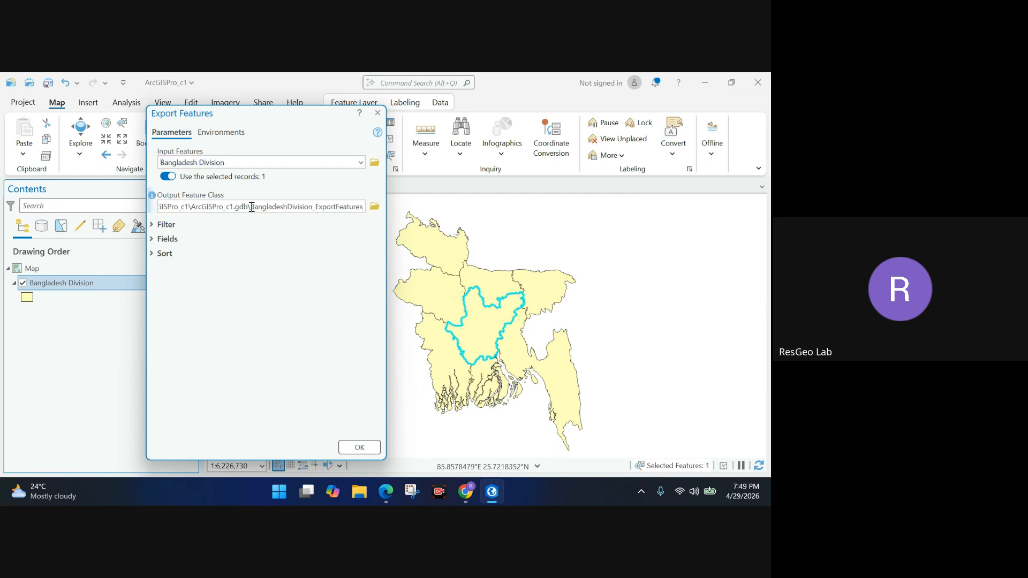
Name the output feature class Dhaka_division and run the export.
left_click_drag(250, 206, 385, 207)
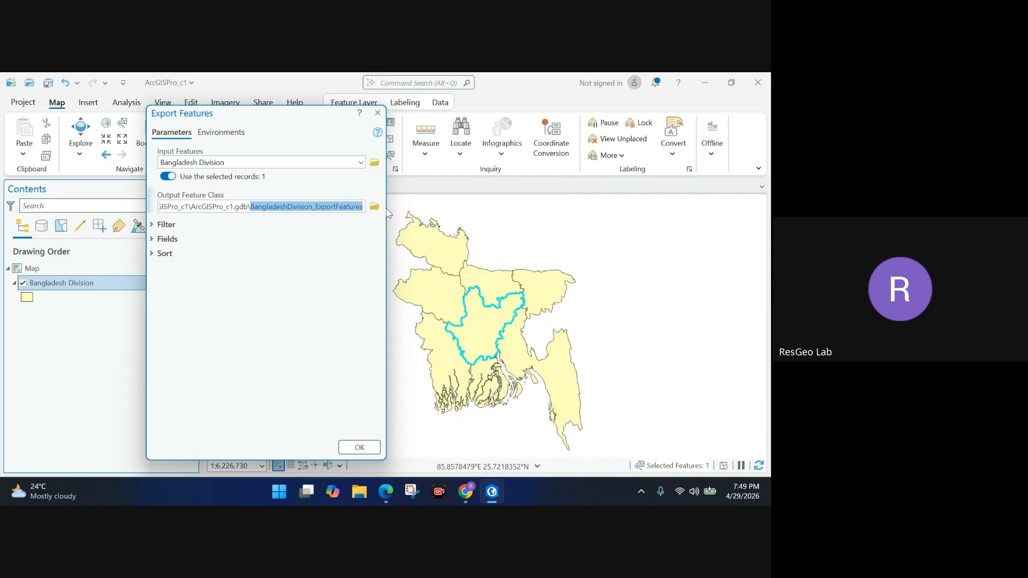
key("BackSpace")
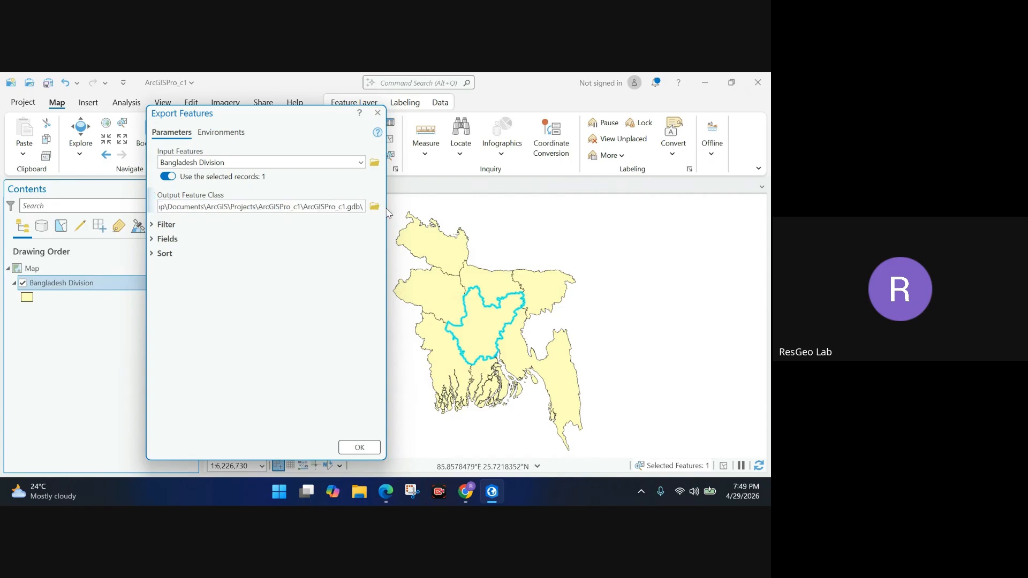
type("Dh")
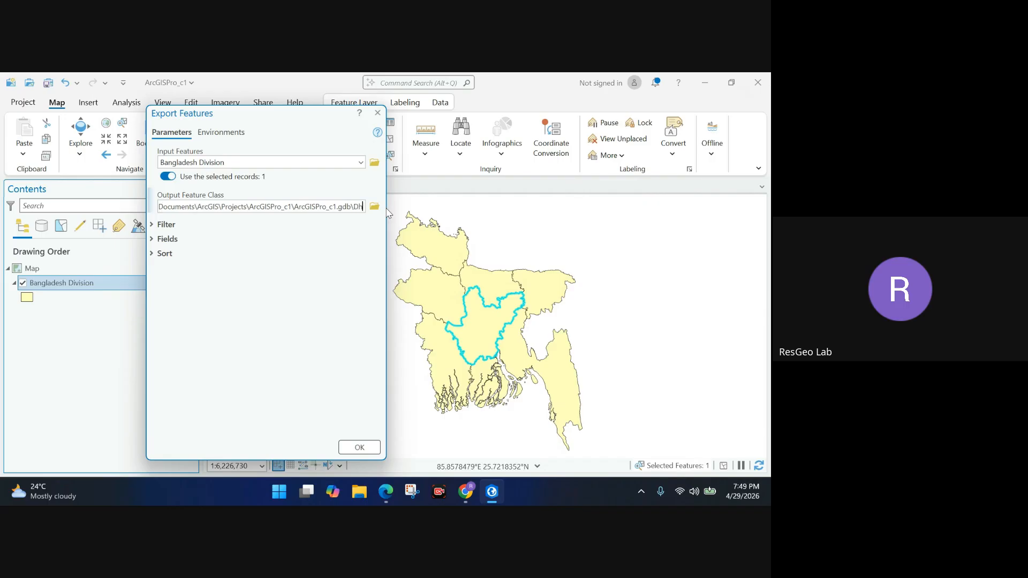
type("aka division")
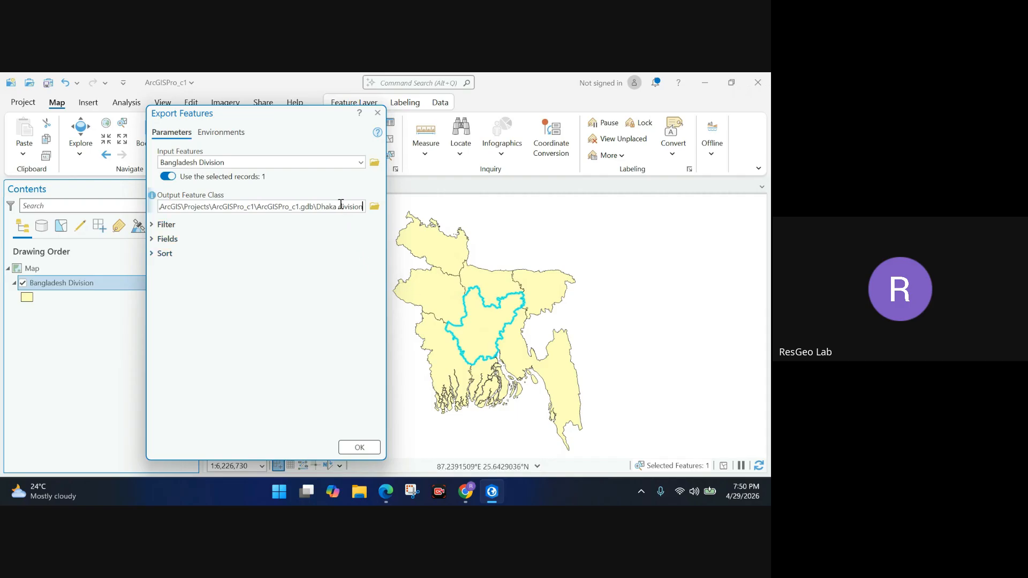
key("BackSpace")
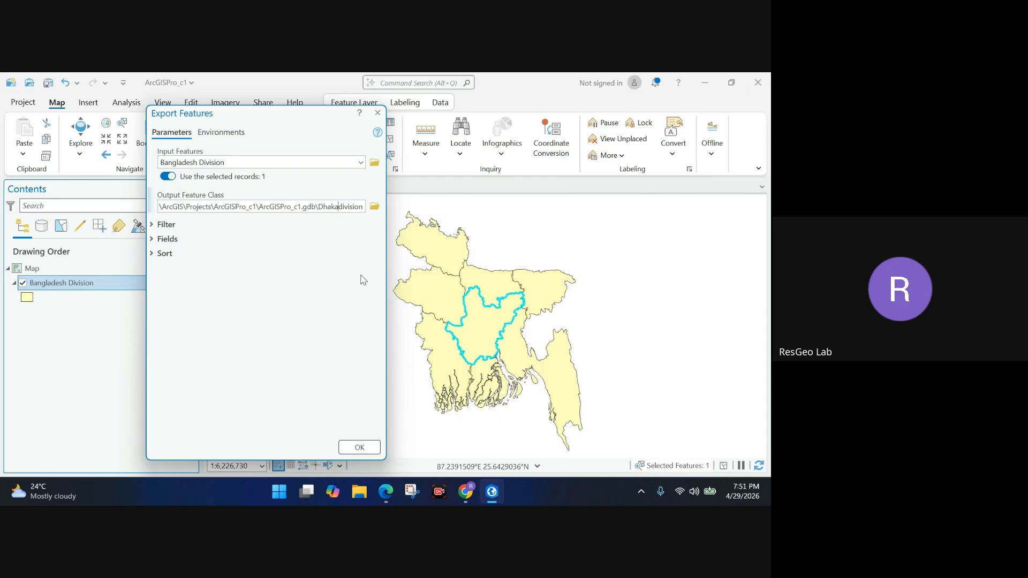
type("_")
left_click(358, 447)
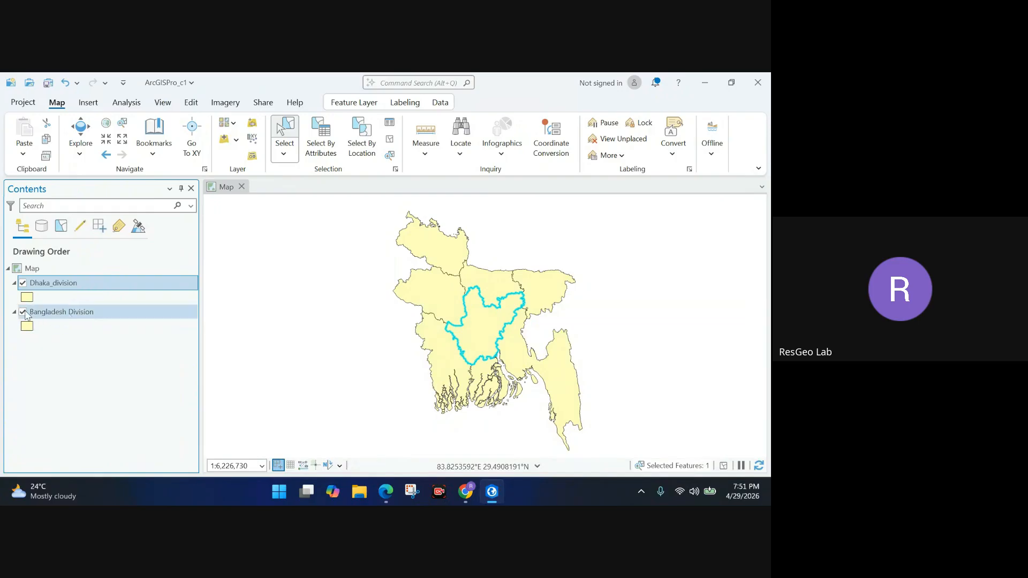
Turn off Bangladesh Division and use Zoom To Layer on Dhaka_division.
left_click(23, 312)
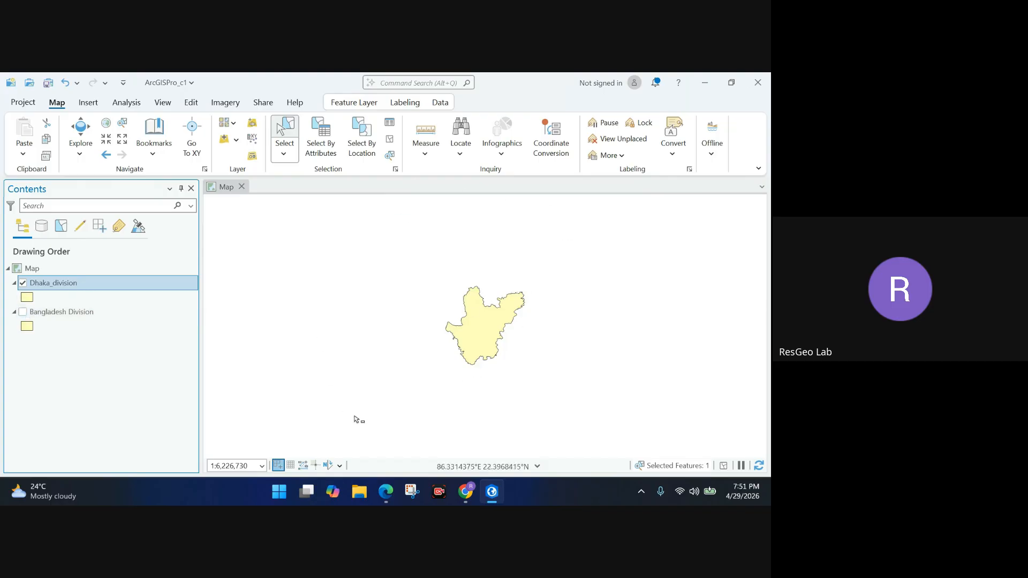
right_click(59, 285)
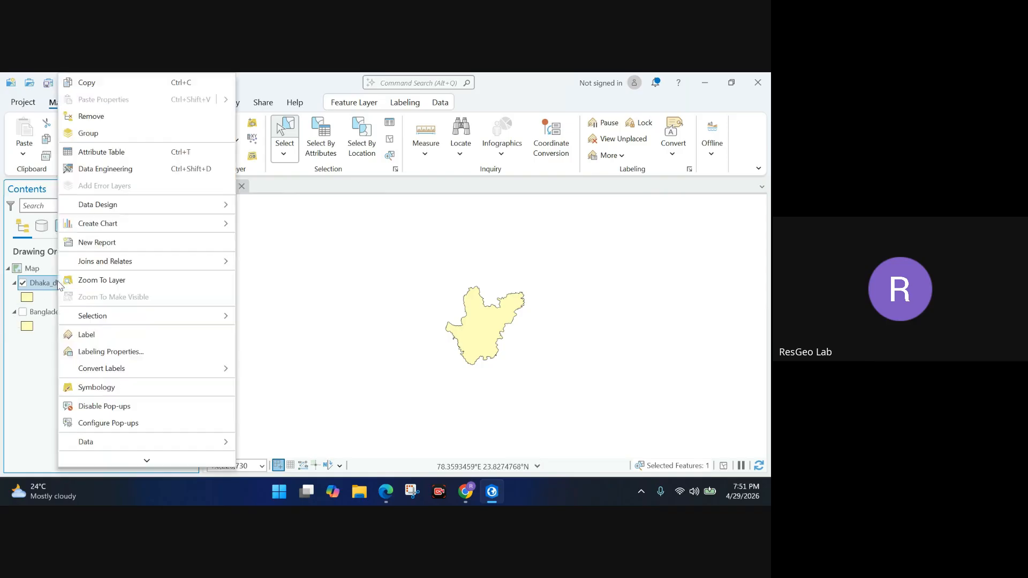
left_click(89, 278)
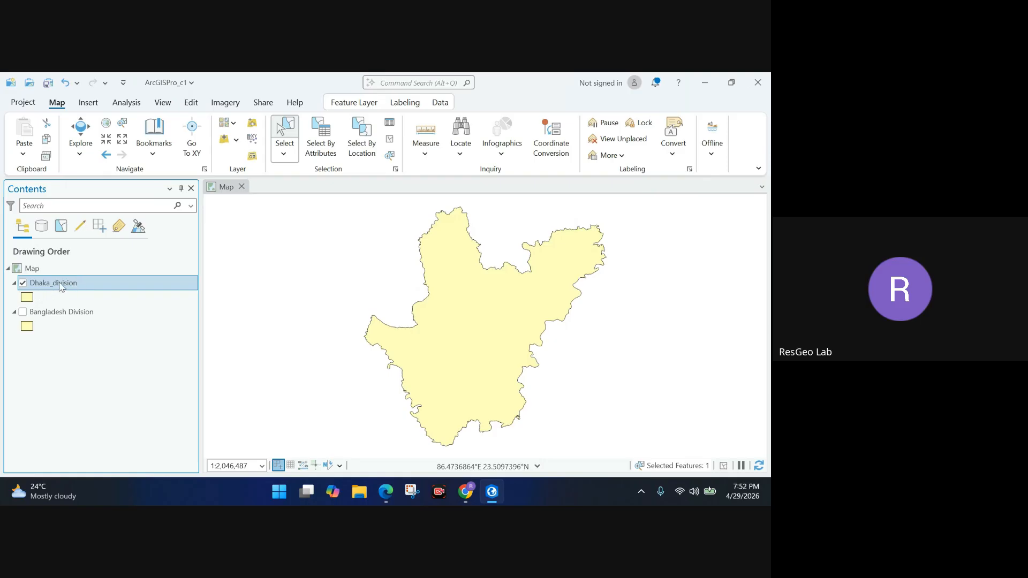
Rename Dhaka_division to 'Dhaka Division' and uncheck it in Contents.
left_click(72, 287)
left_click(60, 283)
key("BackSpace")
key("BackSpace")
type("D")
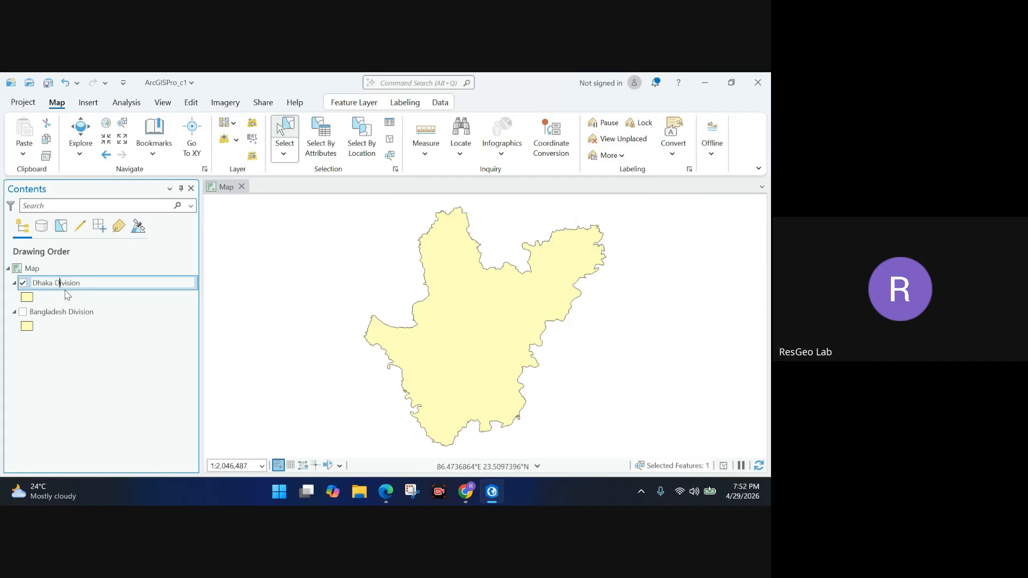
key("Return")
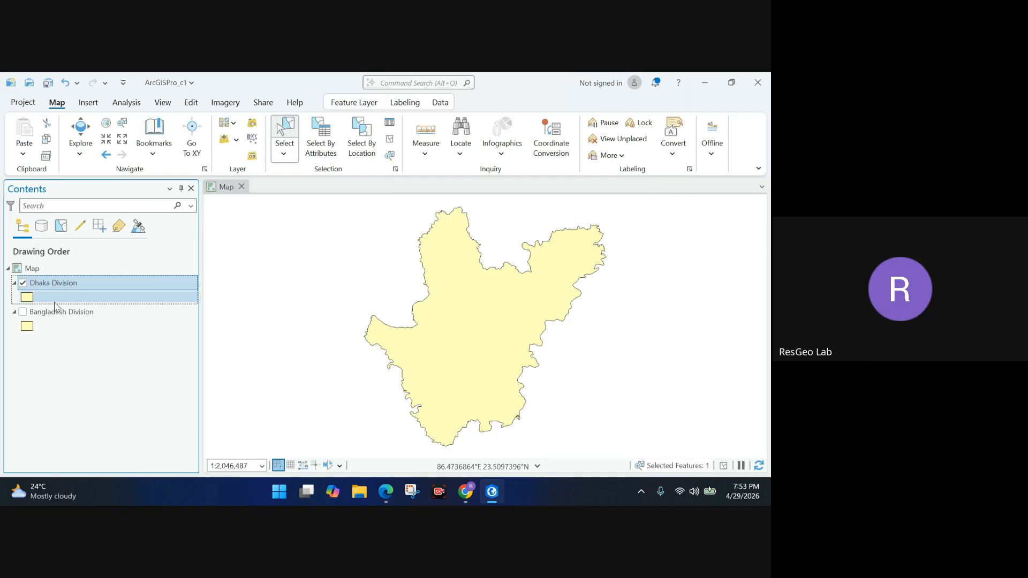
left_click(23, 283)
In Add Data, choose gadm41_BGD_2.shp from the Downloads\BD Shapefile folder.
left_click(224, 142)
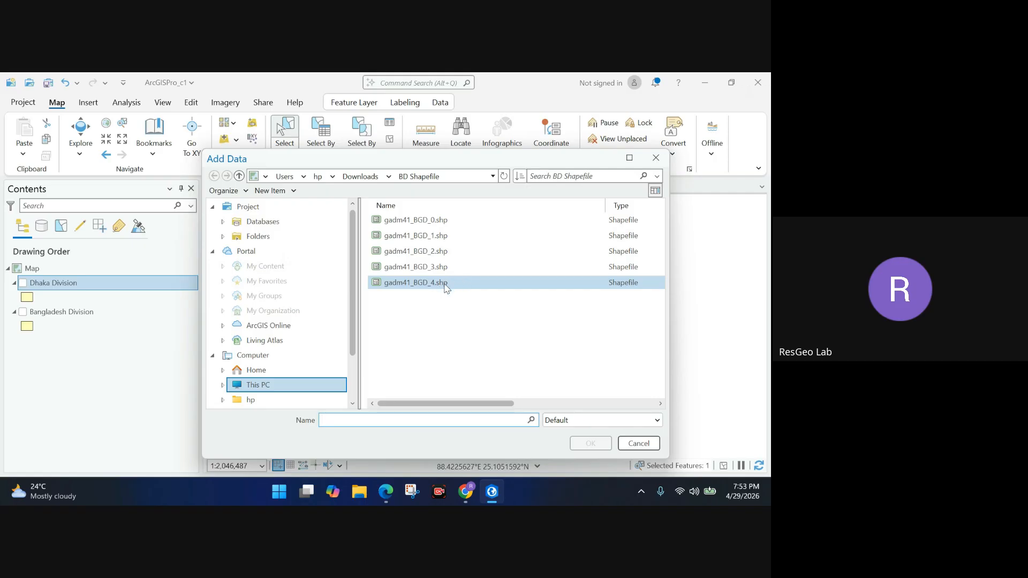
left_click(440, 252)
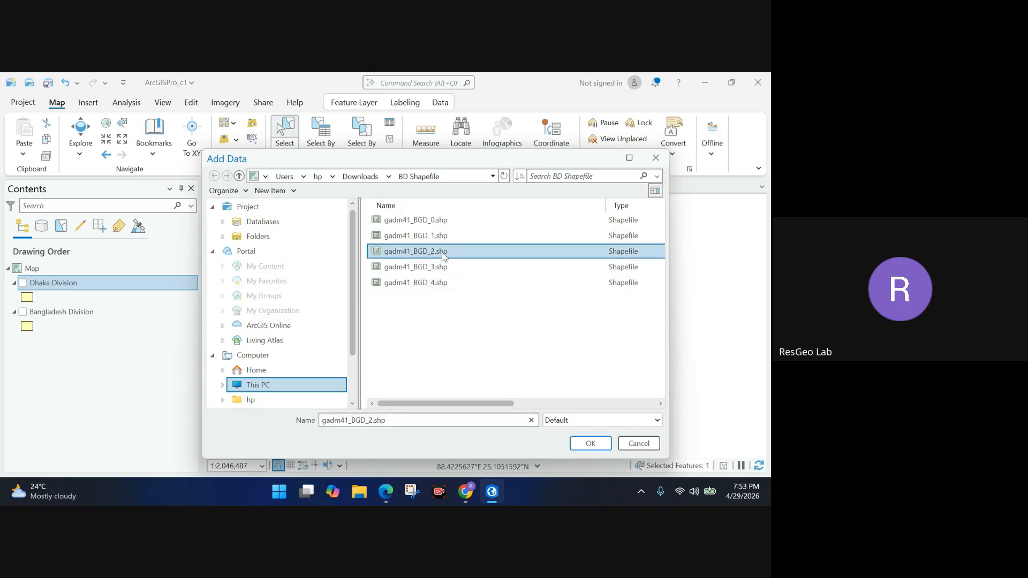
Add gadm41_BGD_2.shp to the map as a new layer.
left_click(578, 445)
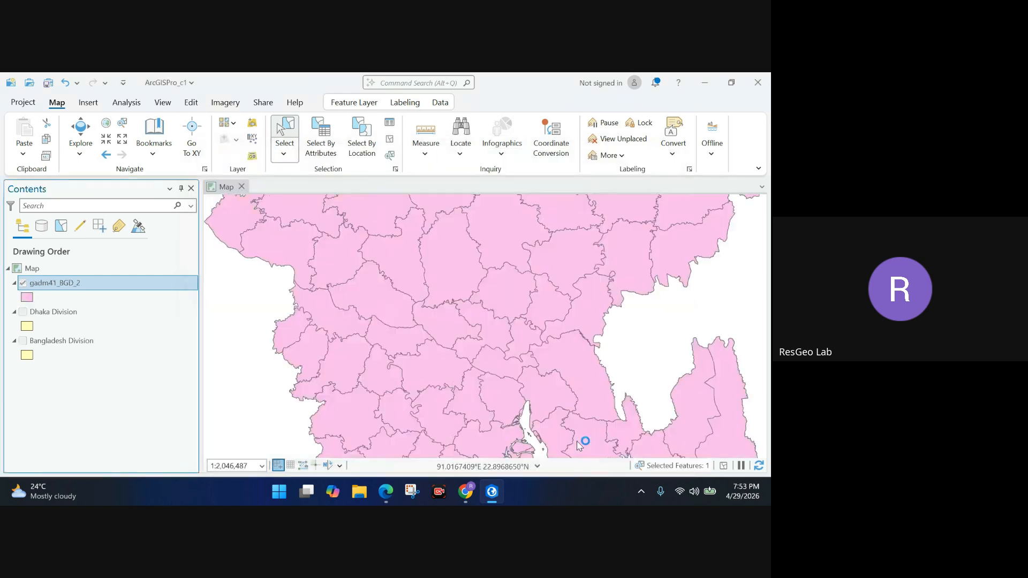
right_click(92, 289)
key("Escape")
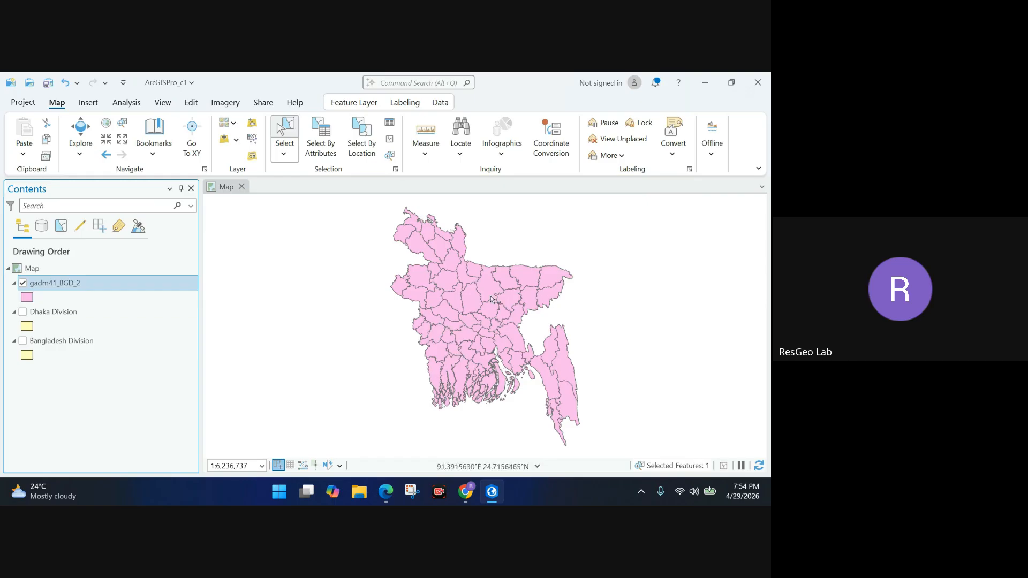
Rename the layer 'BD District' and zoom in on the southeastern coast.
left_click(103, 287)
type("Ba")
key("BackSpace")
type("D District")
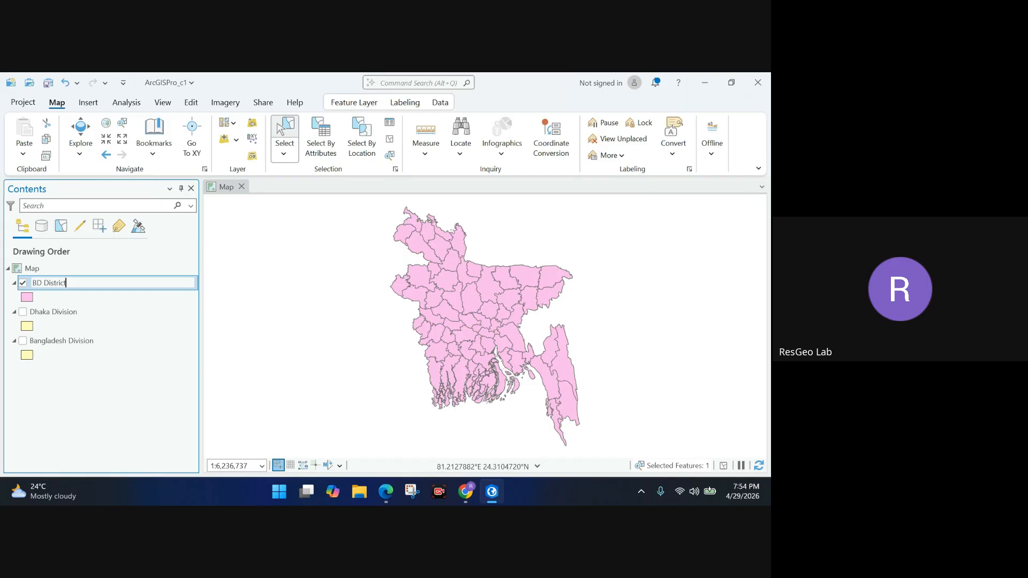
key("Return")
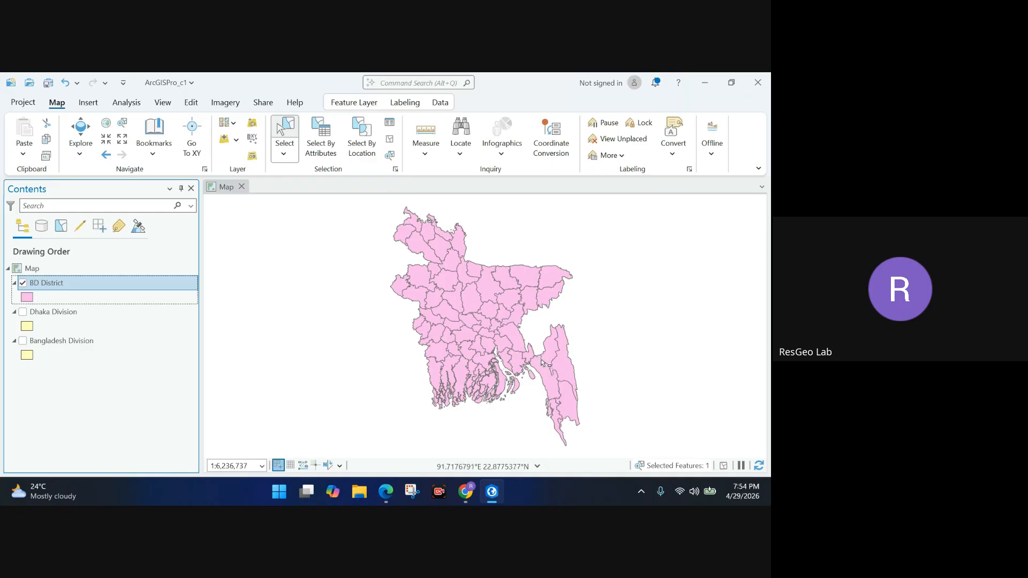
scroll(549, 382, "up", 1)
scroll(549, 382, "up", 4)
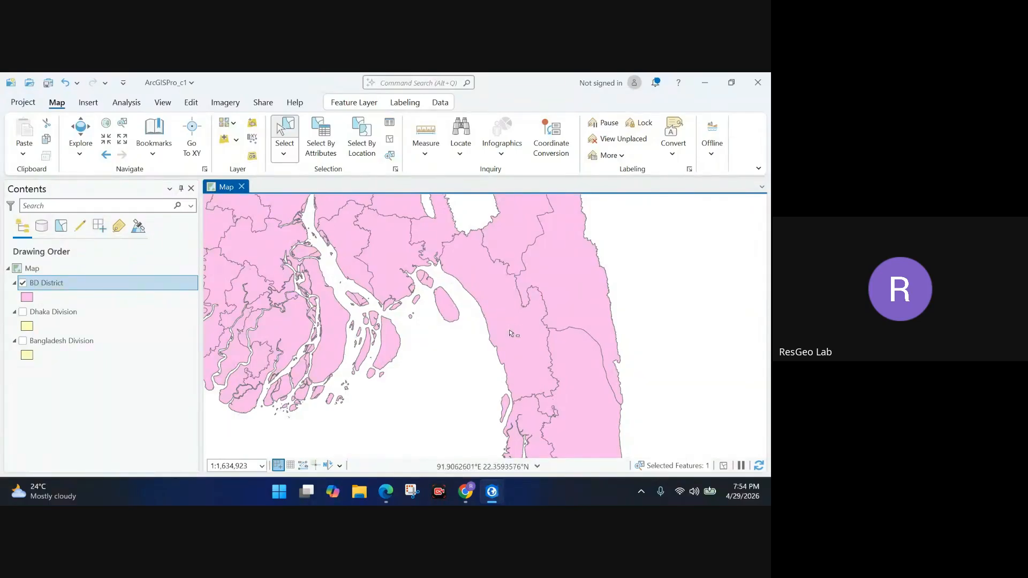
scroll(503, 321, "down", 3)
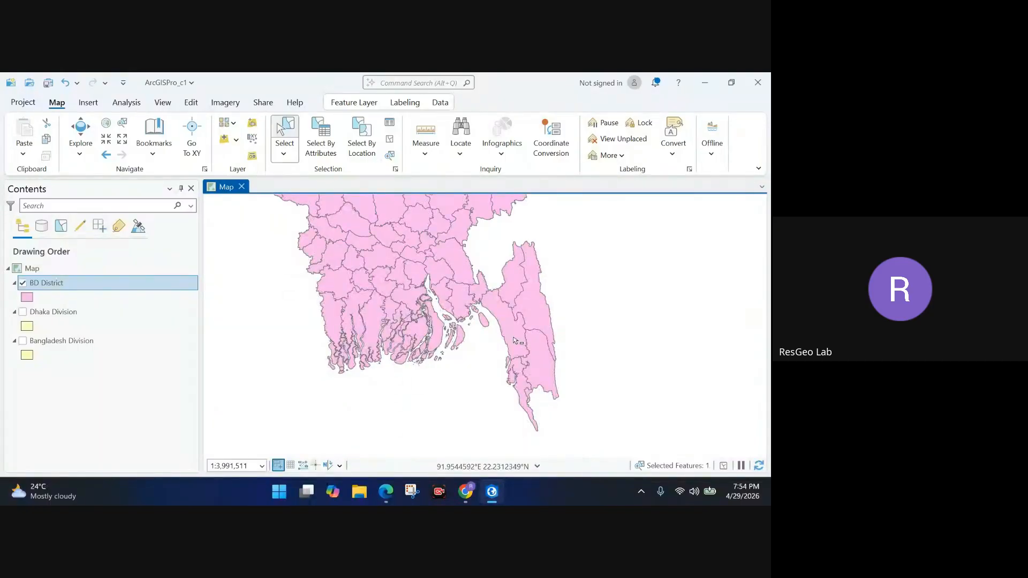
scroll(515, 342, "up", 2)
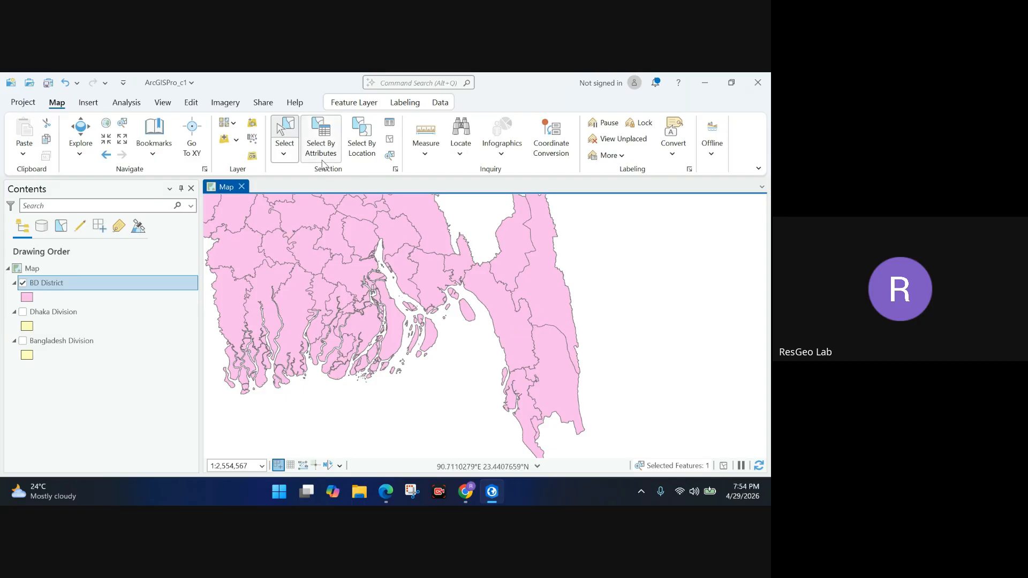
Select the Chittagong district and open Export Features for BD District.
left_click(288, 132)
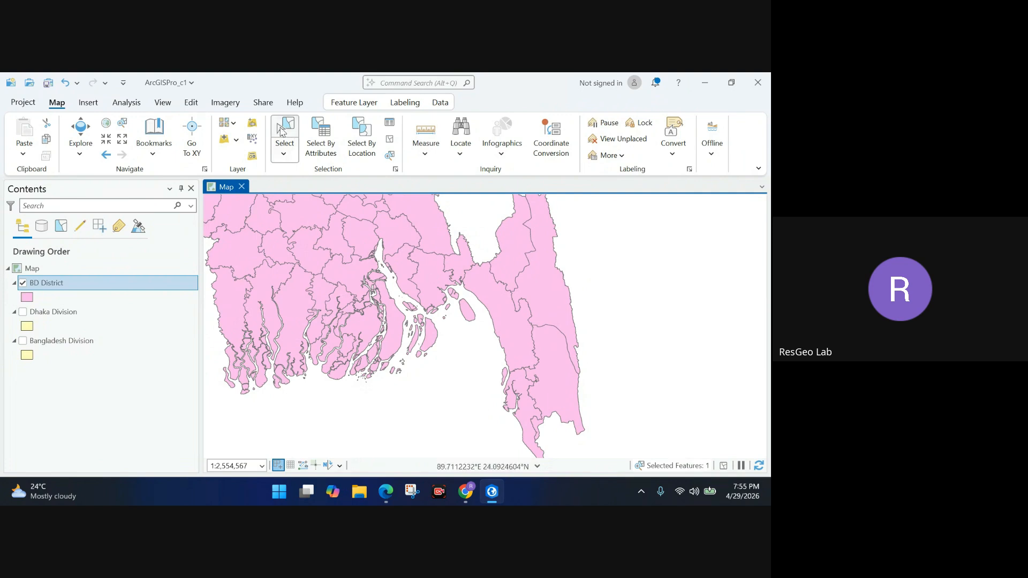
left_click(501, 328)
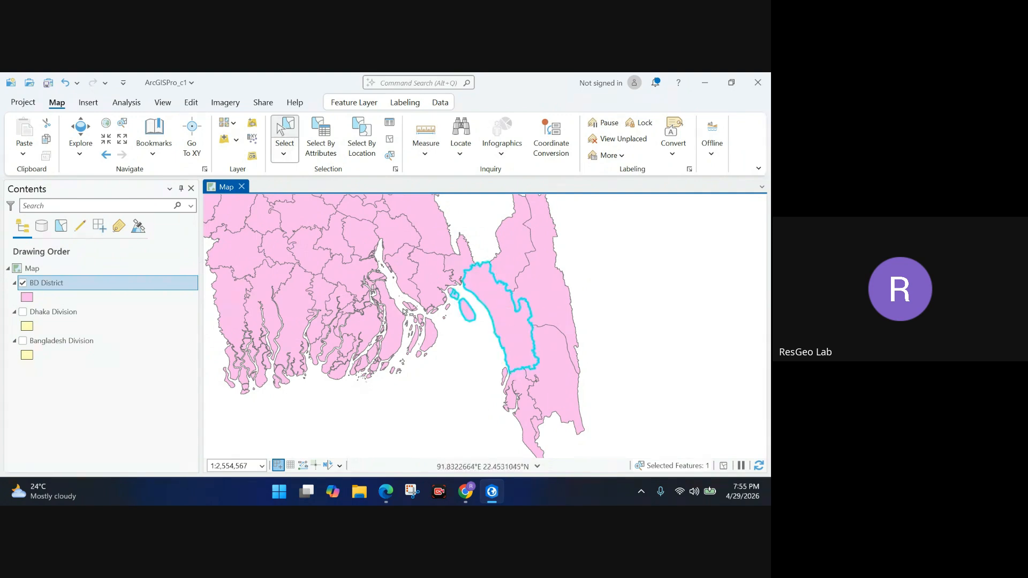
right_click(78, 287)
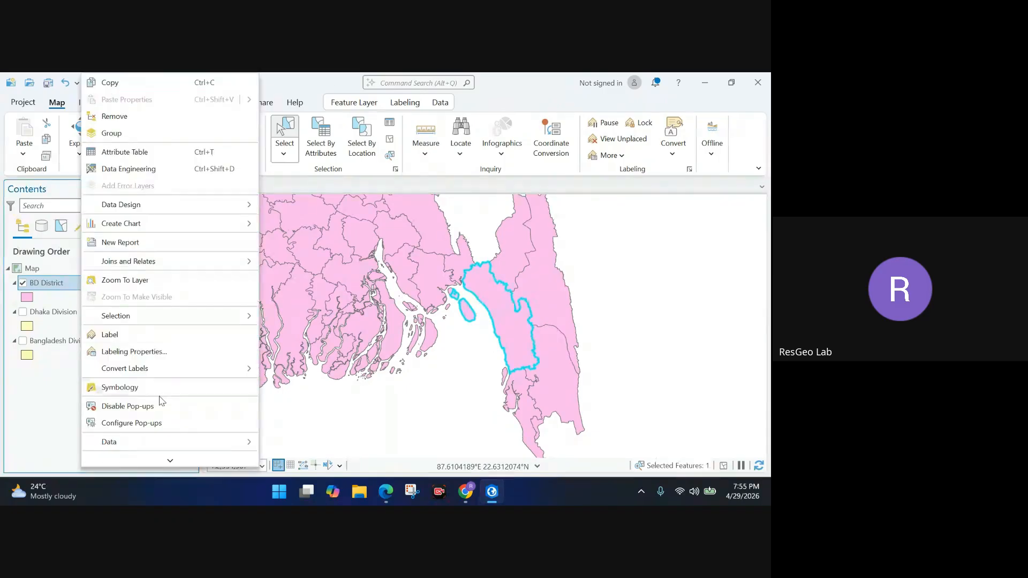
mouse_move(201, 444)
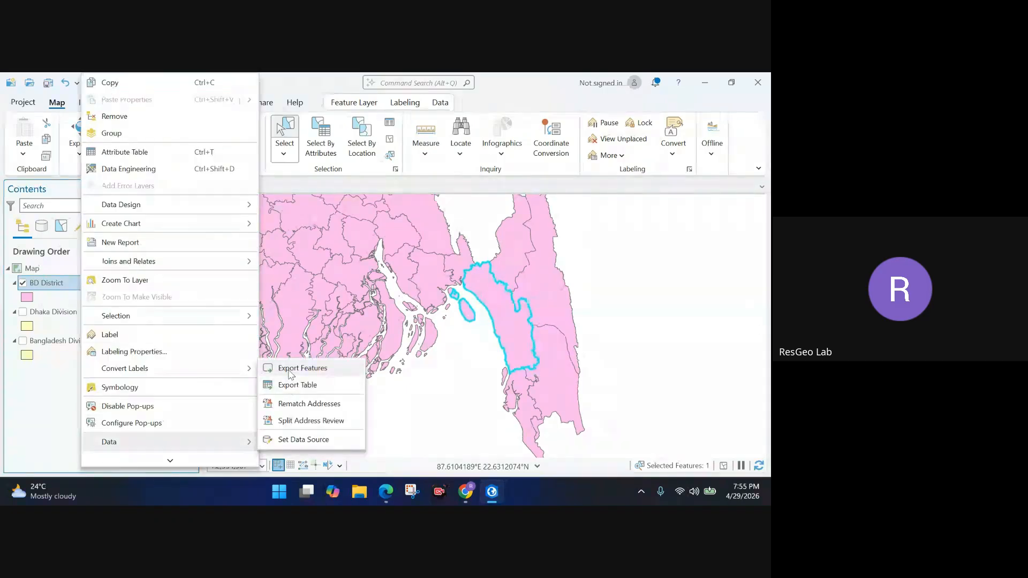
left_click(289, 368)
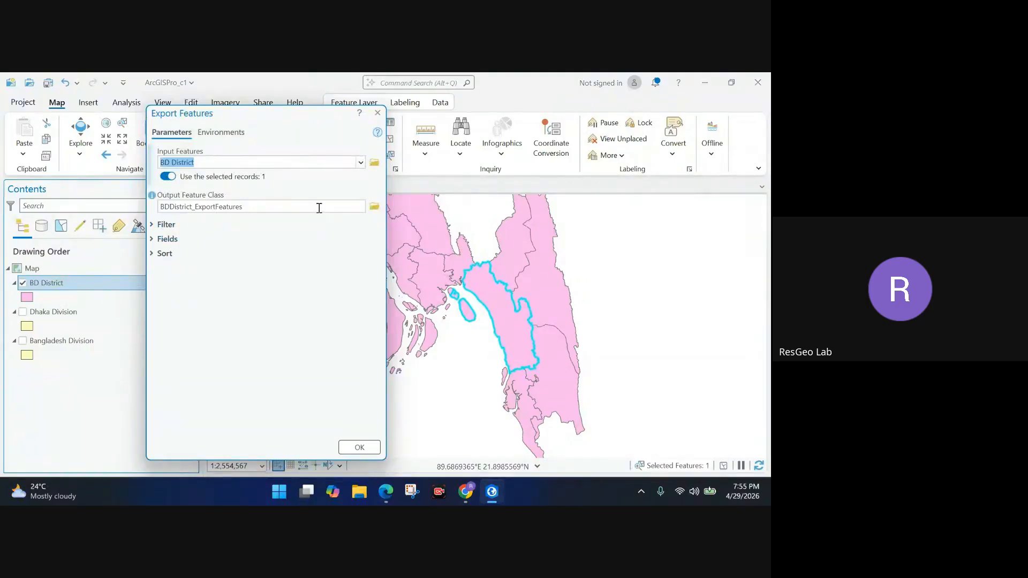
Set the output name to ctg_district and run the export.
left_click_drag(281, 207, 367, 207)
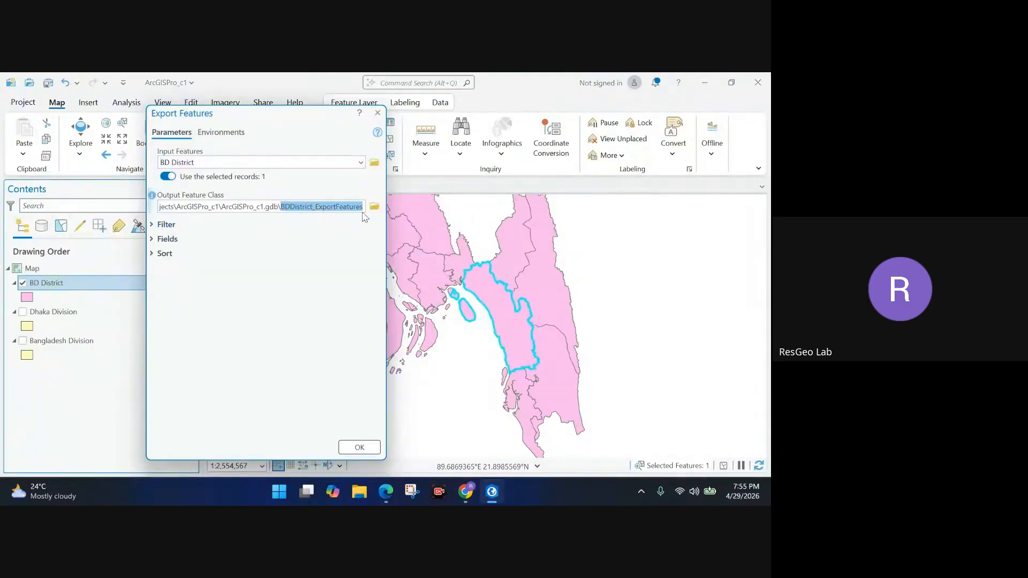
key("BackSpace")
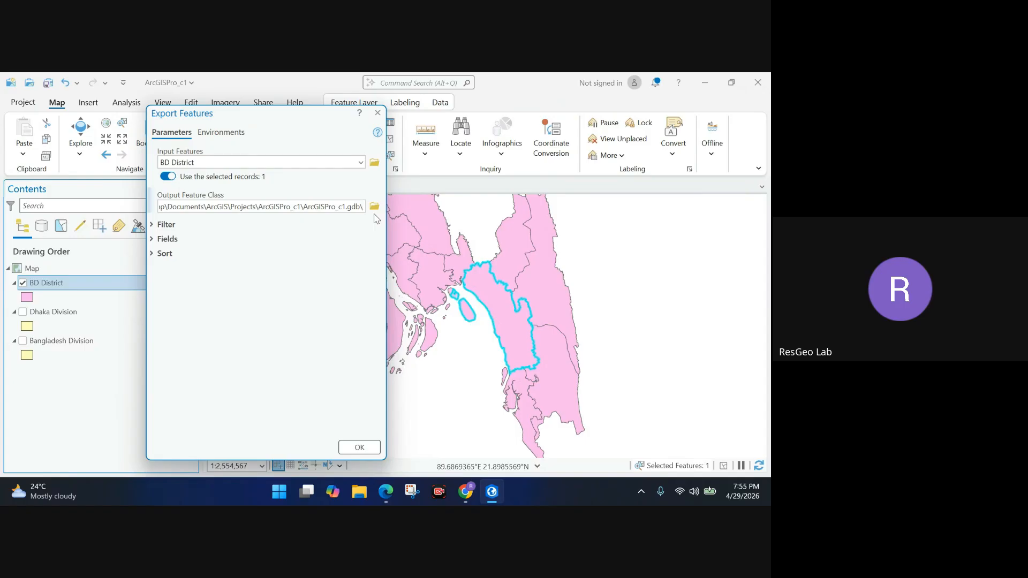
type("ctg")
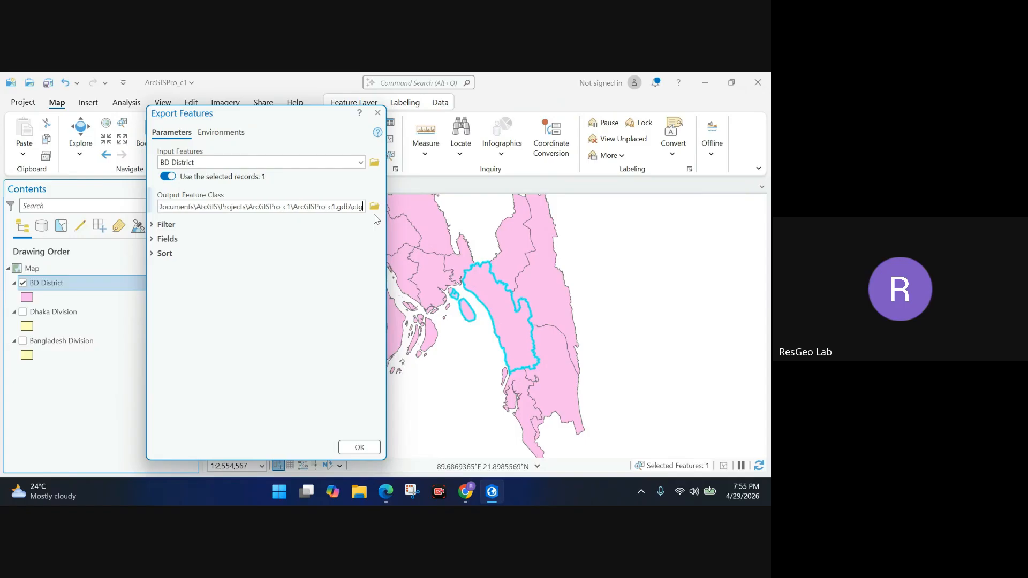
type("_di")
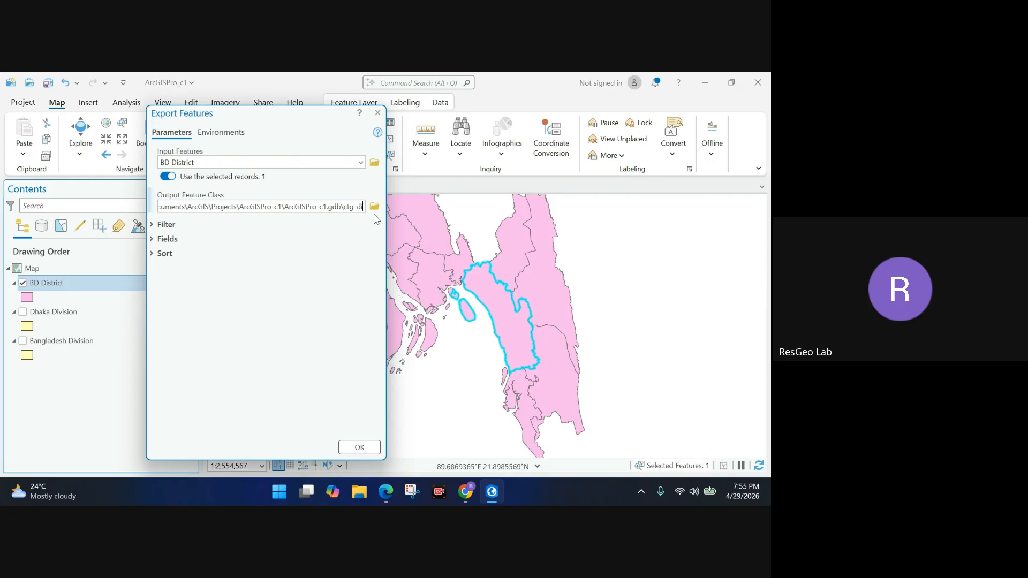
type("strict")
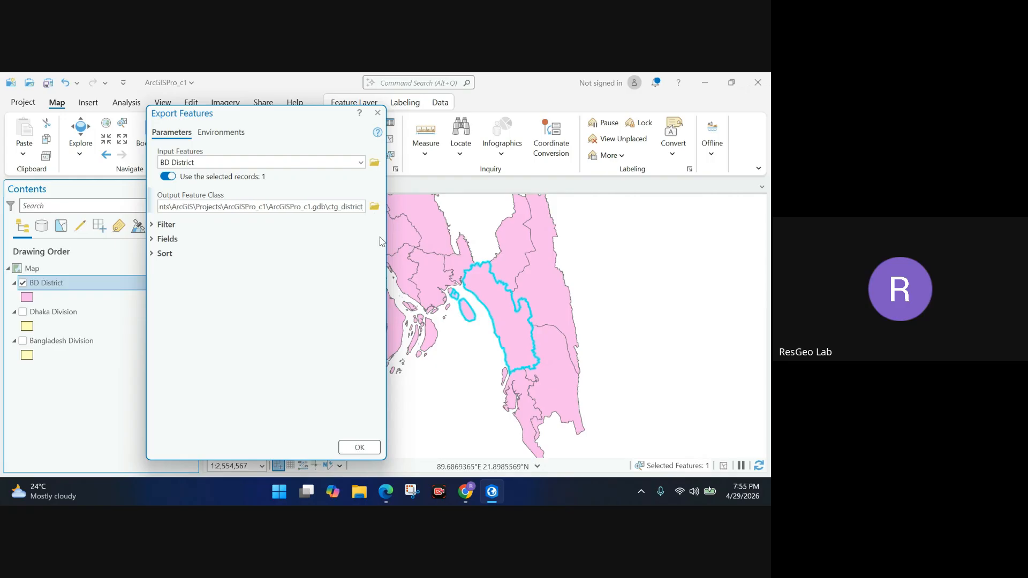
left_click(362, 447)
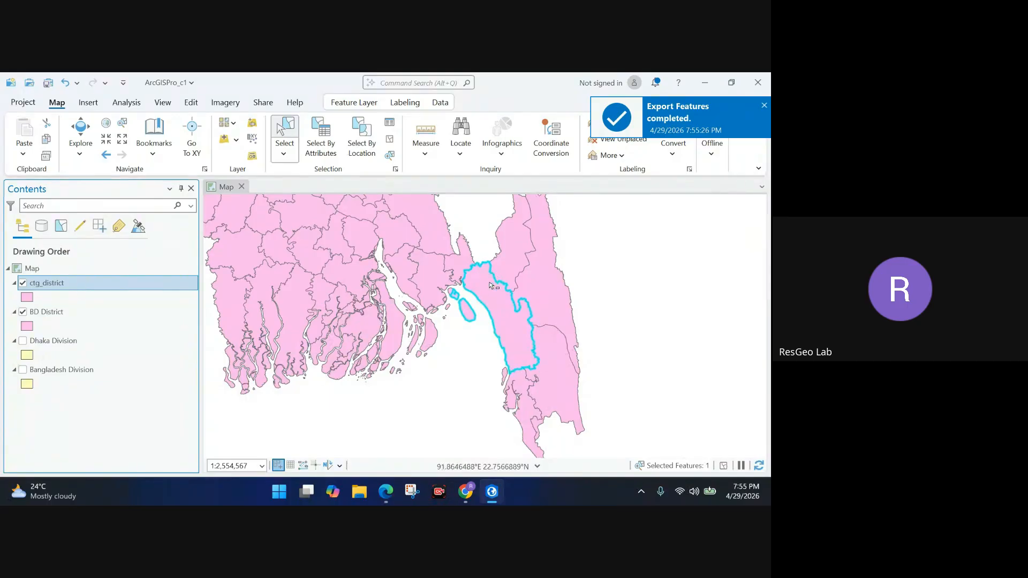
Preview ctg_district alone, then restore BD District zoomed to all of Bangladesh.
left_click(23, 312)
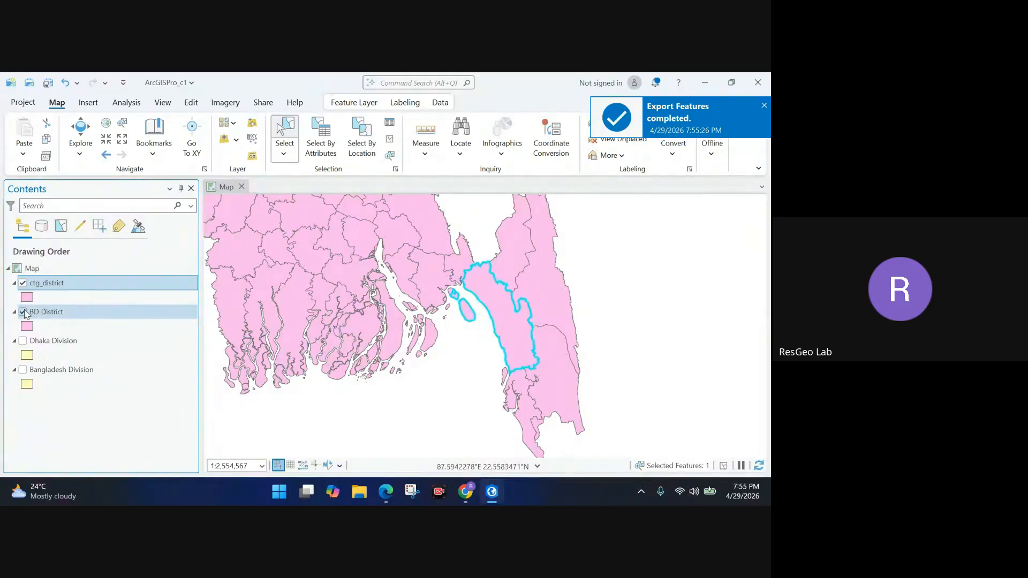
right_click(59, 287)
left_click(96, 279)
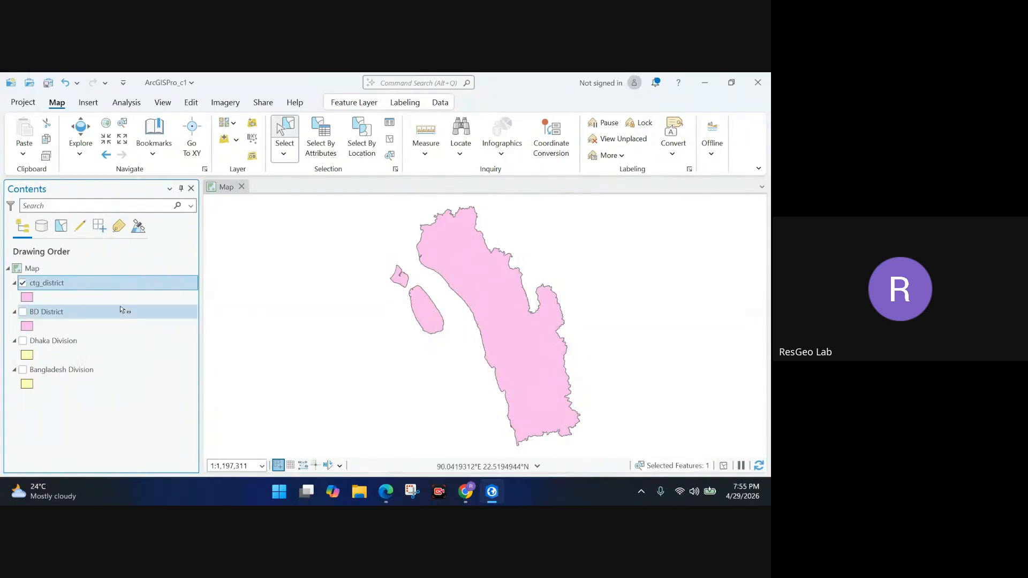
left_click(22, 312)
left_click(23, 283)
right_click(52, 320)
left_click(91, 279)
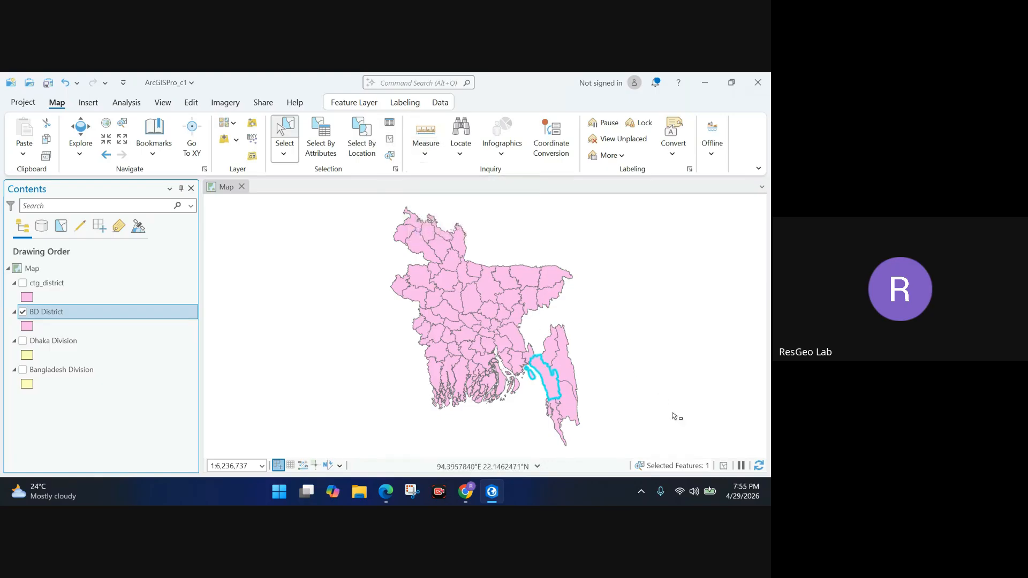
Clear the selection and show only ctg_district, zoomed to its extent.
left_click(723, 466)
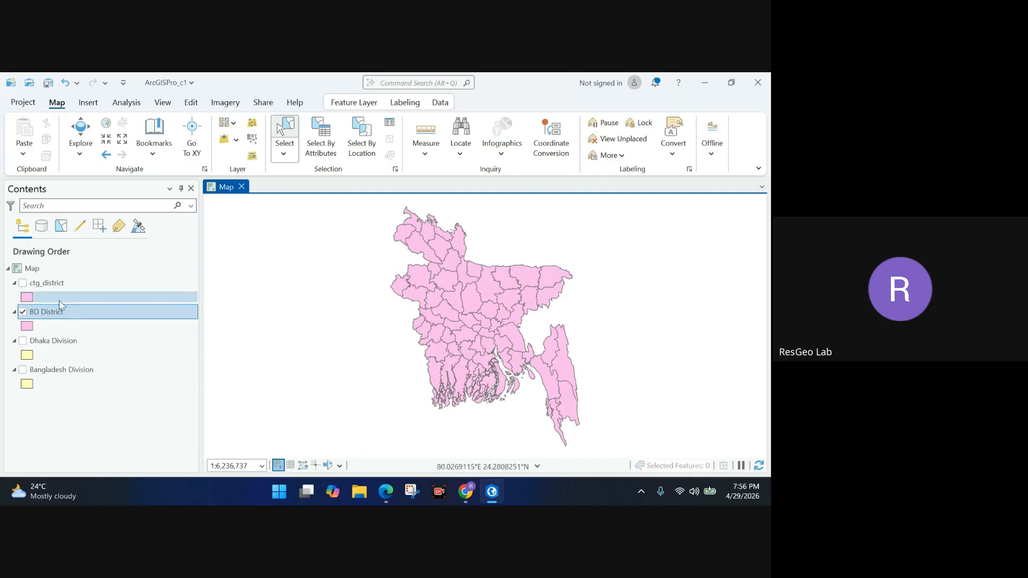
left_click(23, 283)
left_click(22, 312)
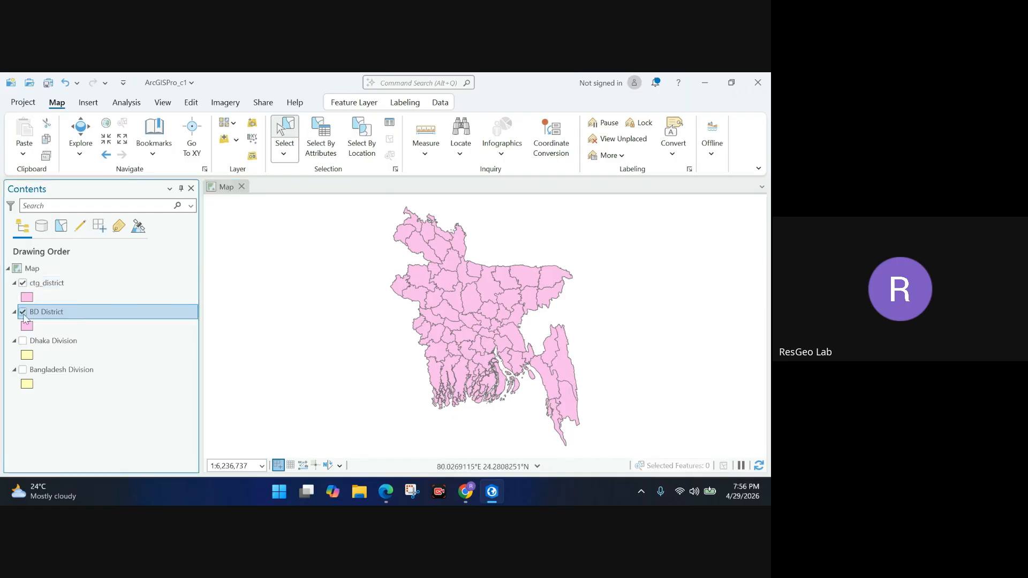
right_click(47, 287)
left_click(75, 287)
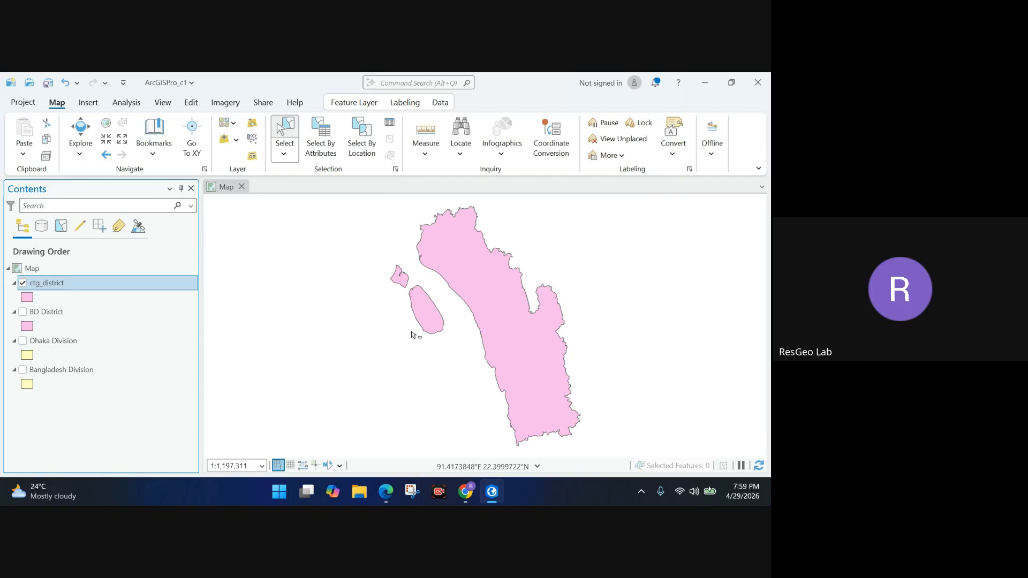
Bring the Chrome Google Meet window forward and stop presenting the screen.
left_click(385, 492)
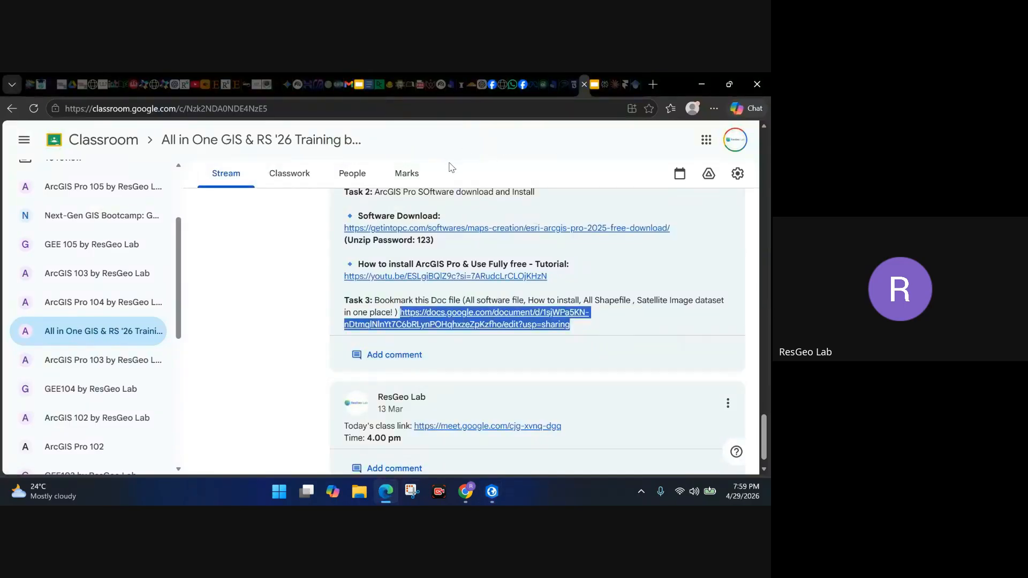
left_click(466, 491)
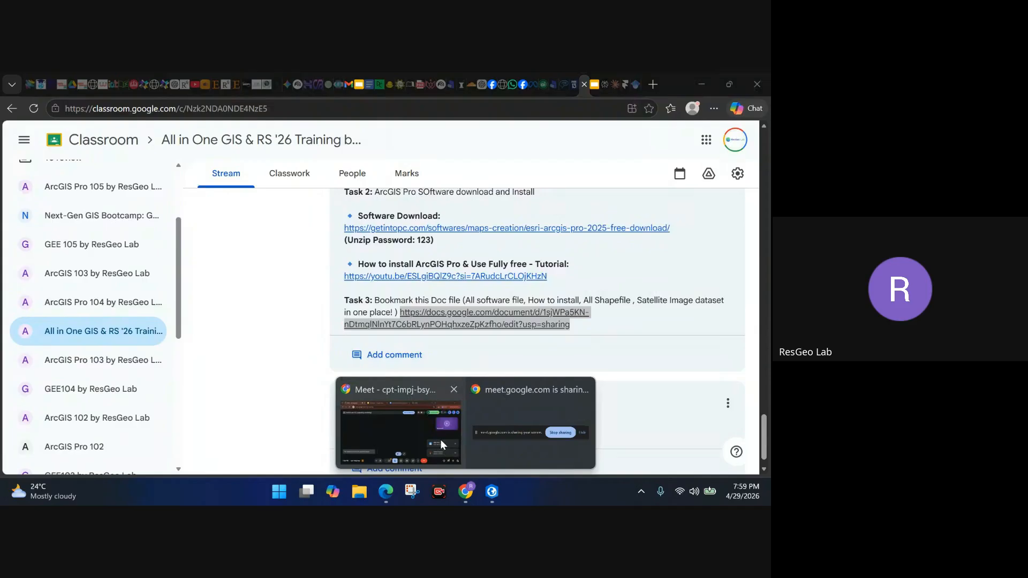
left_click(440, 441)
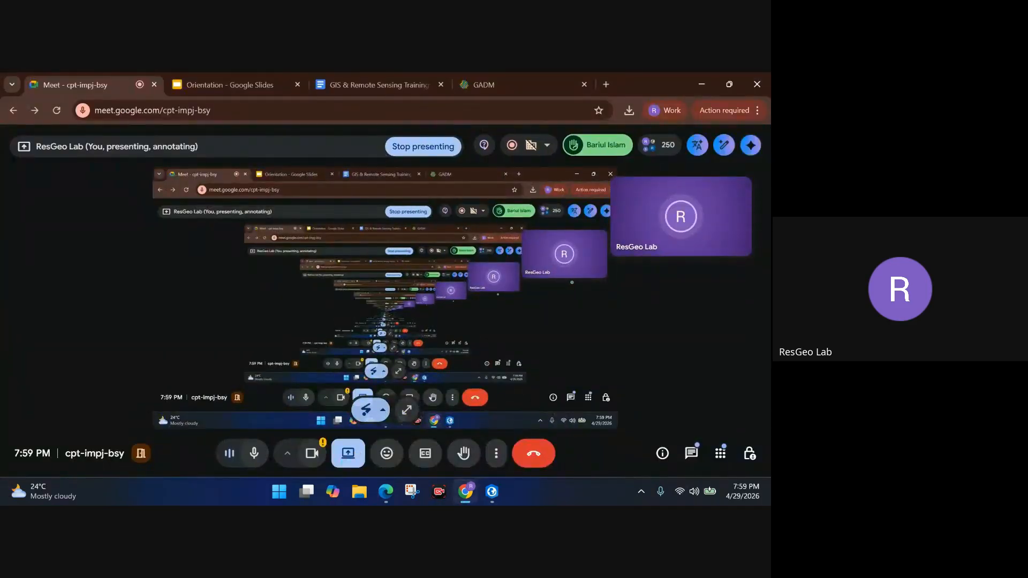
left_click(439, 155)
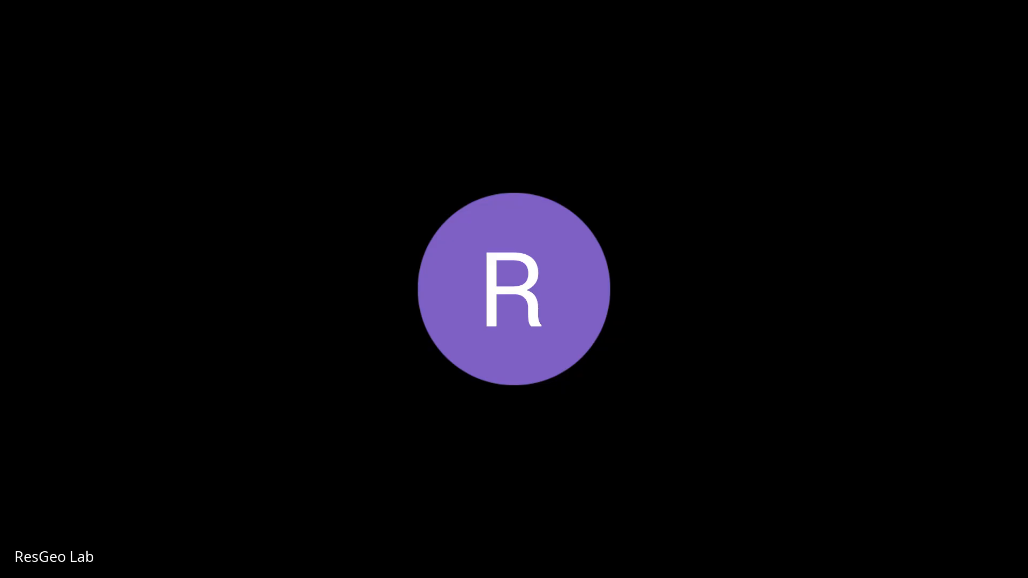